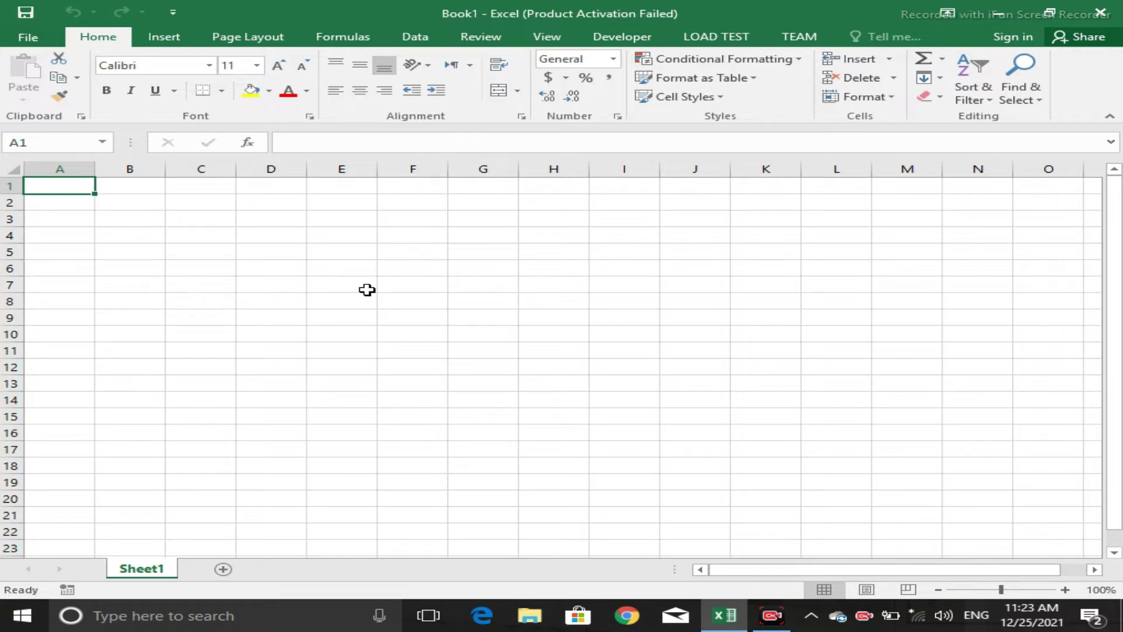
# - Type the title MARK SHEET into cell A1
pyautogui.write('marke')
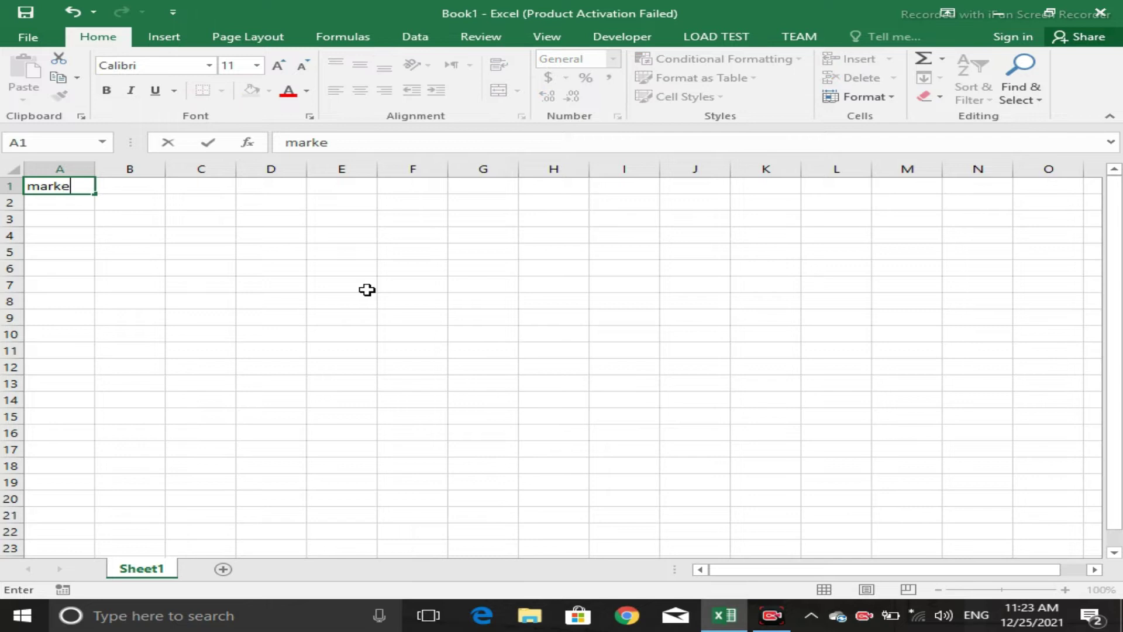
pyautogui.press('BackSpace')
pyautogui.press('BackSpace')
pyautogui.press('BackSpace')
pyautogui.press('BackSpace')
pyautogui.press('BackSpace')
pyautogui.write('MARK ')
pyautogui.write('SHEET')
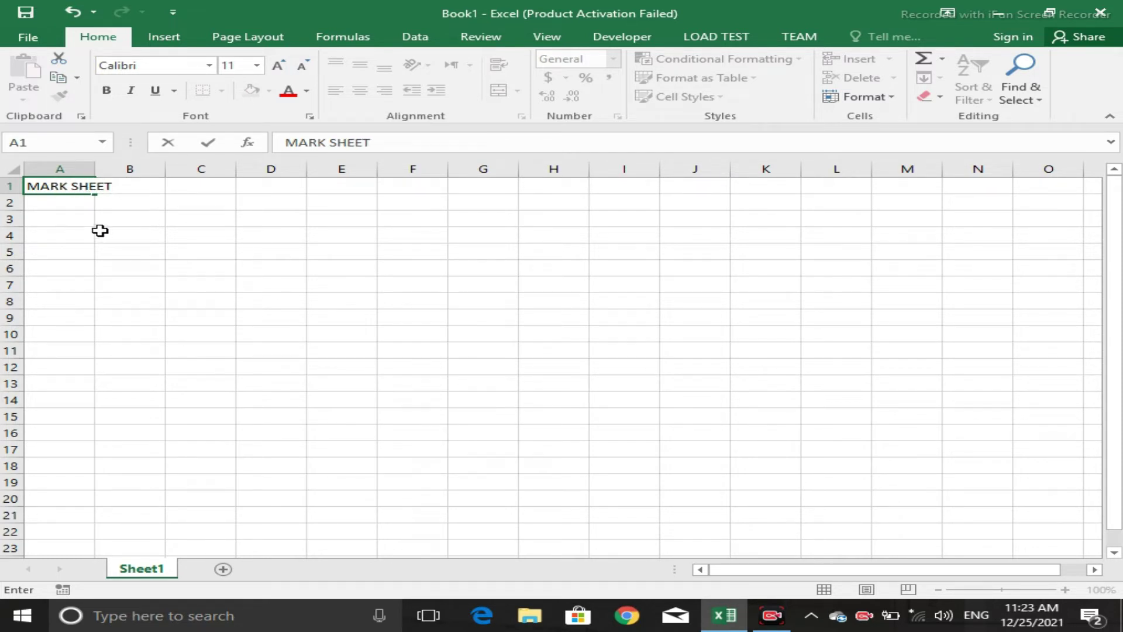
# - Merge and centre A1:G1, and make the title bold 26-pt Algerian
pyautogui.moveTo(64, 186); pyautogui.dragTo(484, 186)
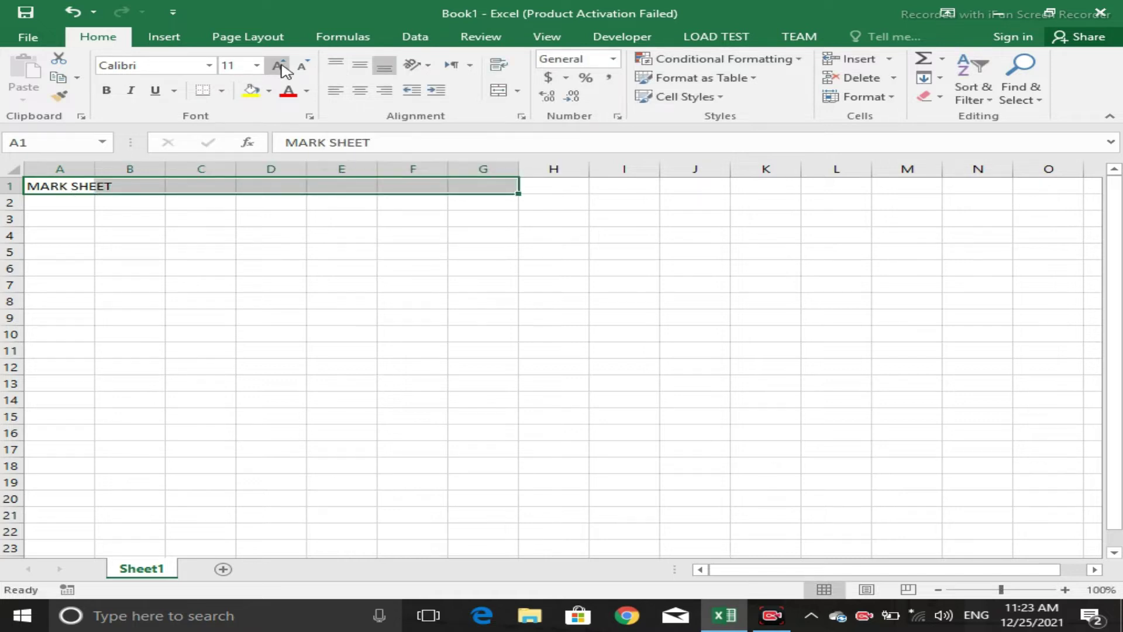
pyautogui.click(279, 65)
pyautogui.click(279, 65)
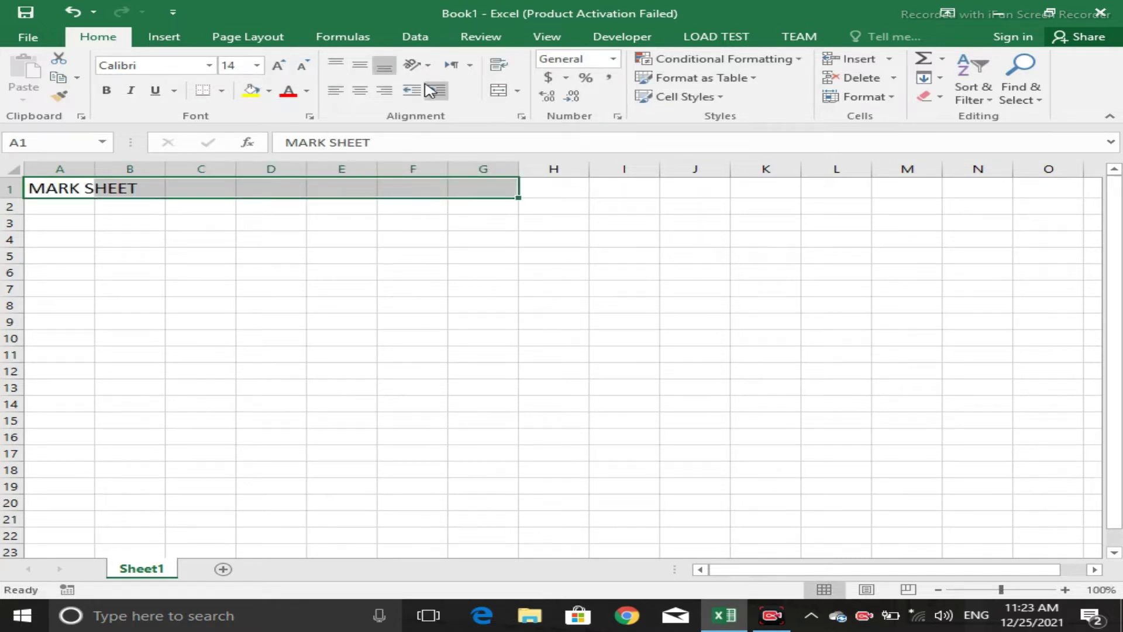
pyautogui.click(498, 92)
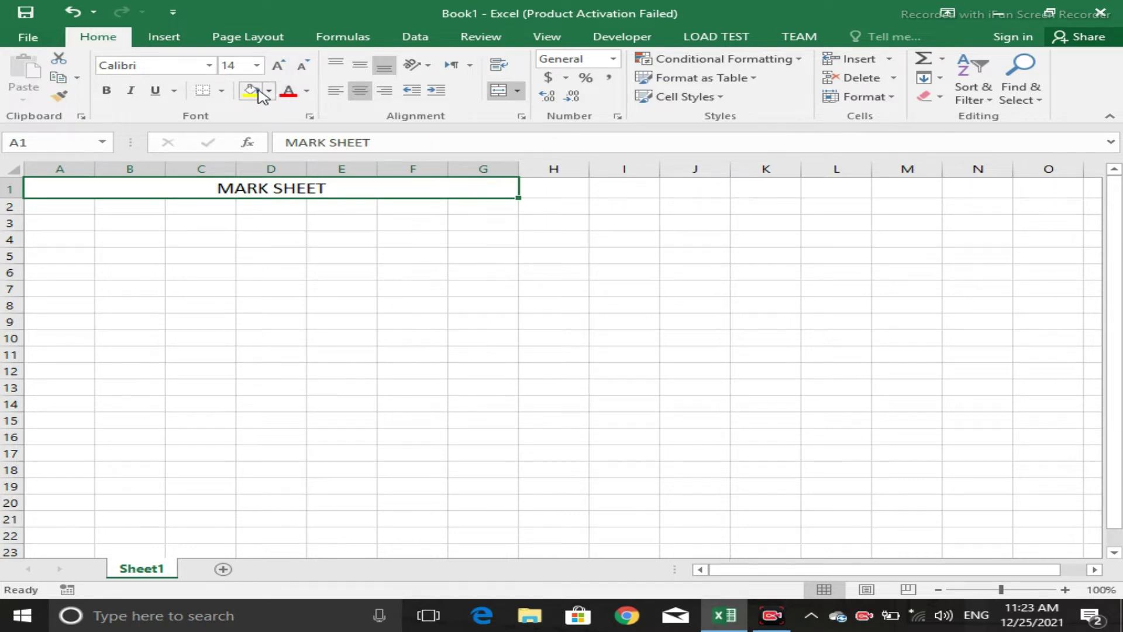
pyautogui.click(279, 65)
pyautogui.click(279, 65)
pyautogui.click(279, 65)
pyautogui.click(279, 65)
pyautogui.click(280, 65)
pyautogui.click(279, 65)
pyautogui.click(106, 91)
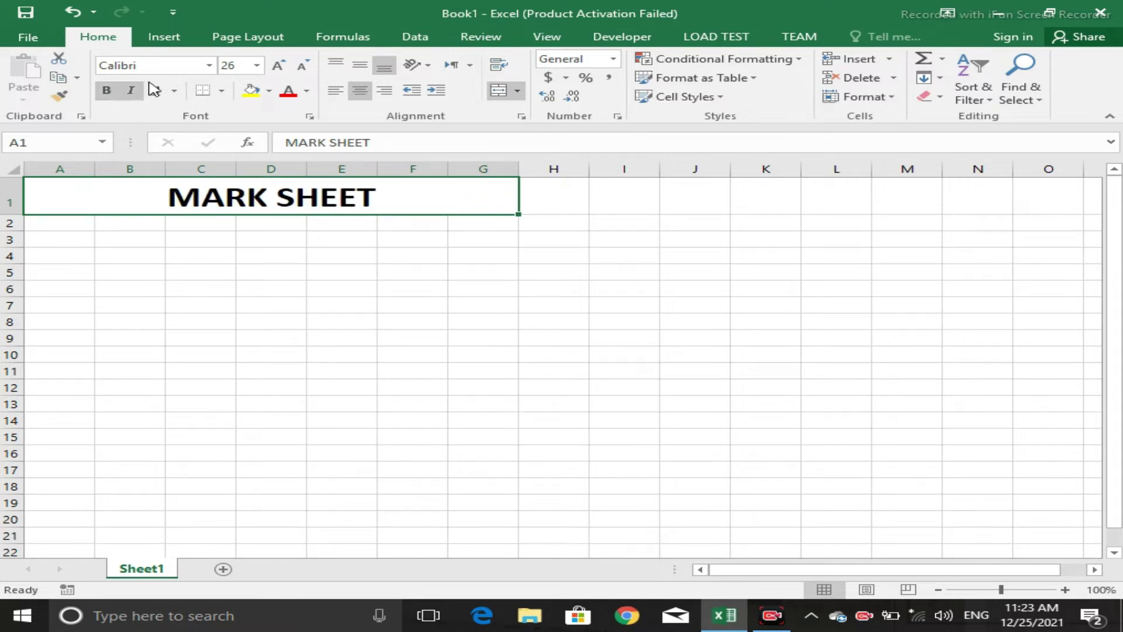
pyautogui.click(209, 66)
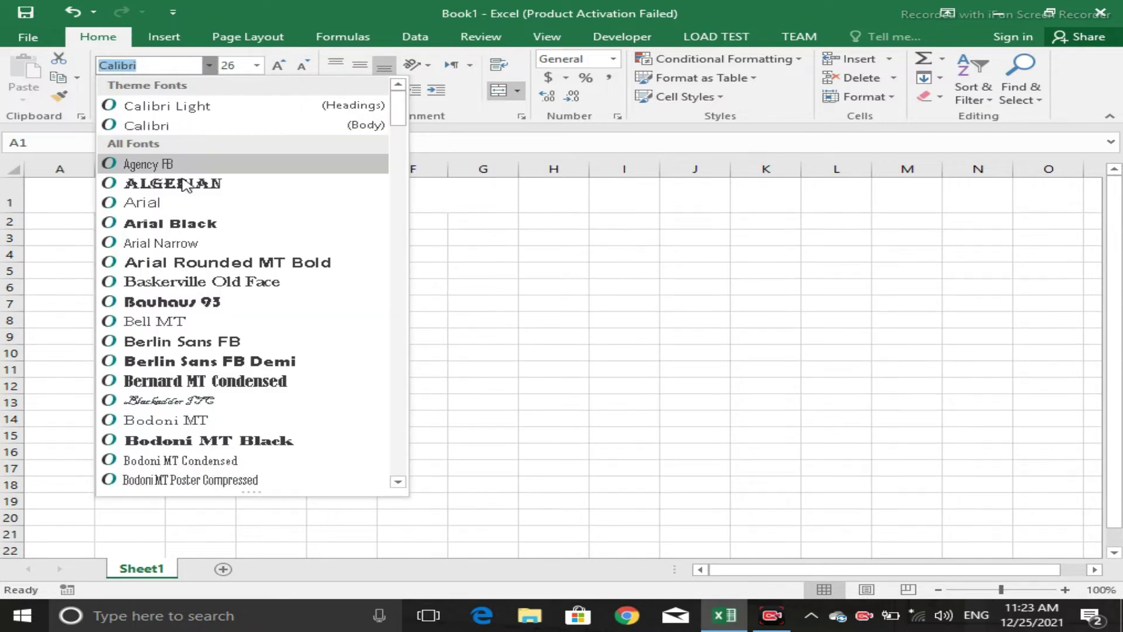
pyautogui.click(179, 183)
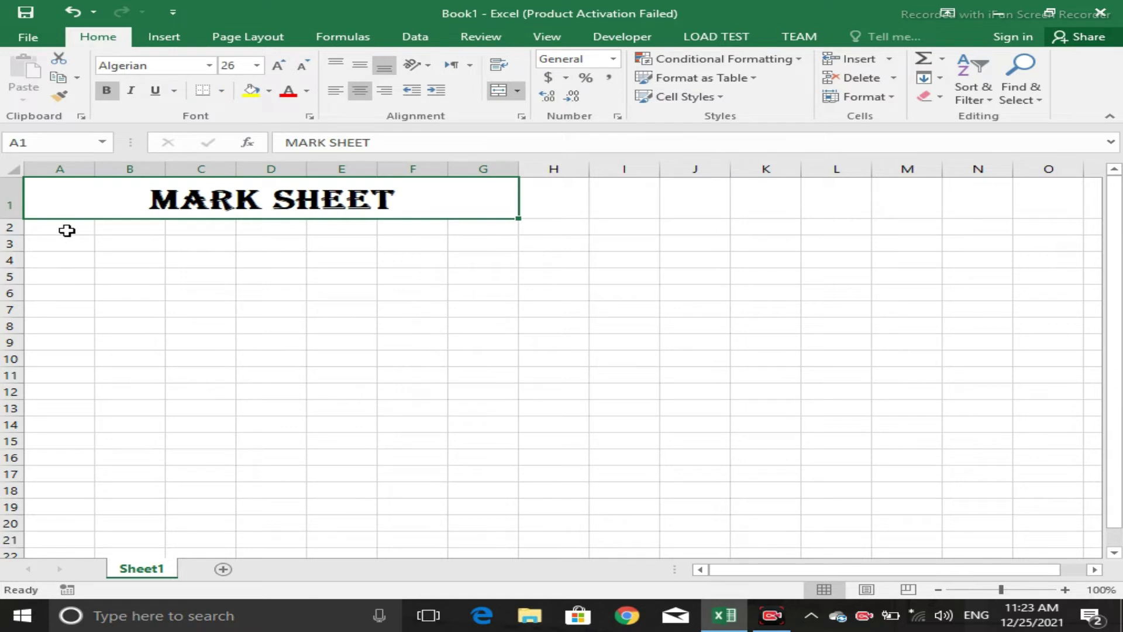
pyautogui.click(68, 231)
# - Enter the headings S NO in A2 and NAME in B2
pyautogui.write('S')
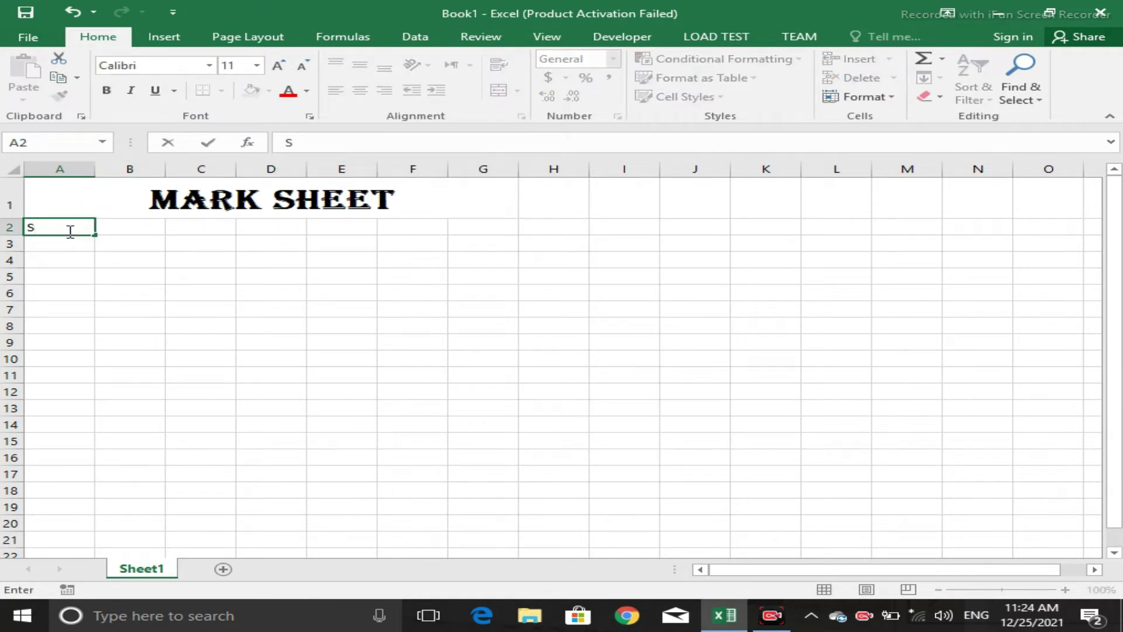
pyautogui.write(' NO')
pyautogui.hotkey('ctrl', 'Right')
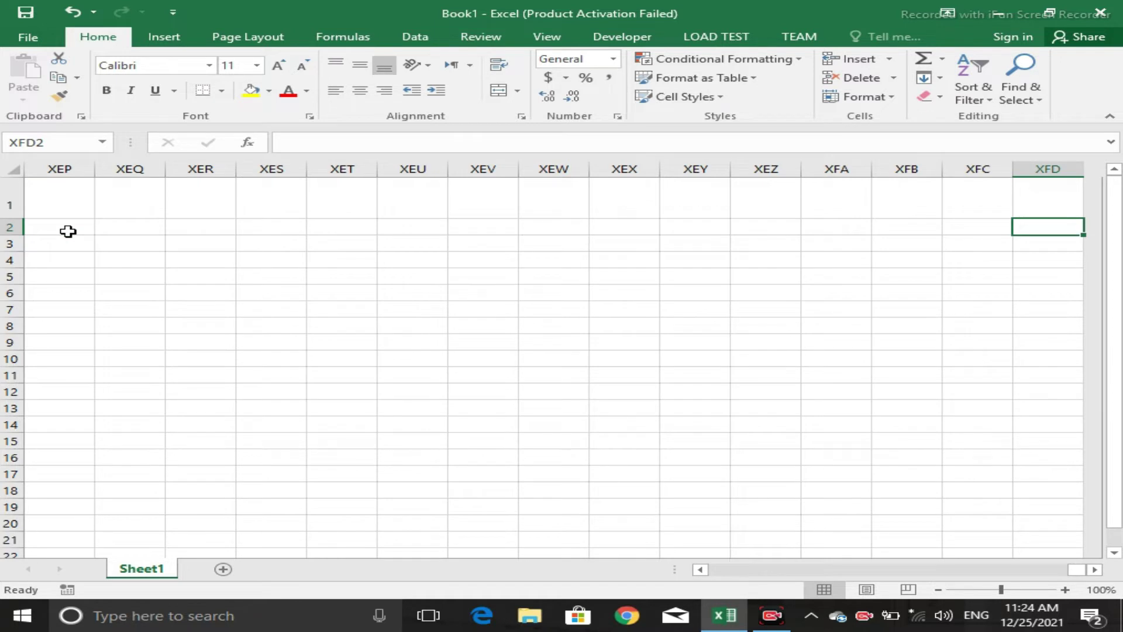
pyautogui.hotkey('ctrl', 'Left')
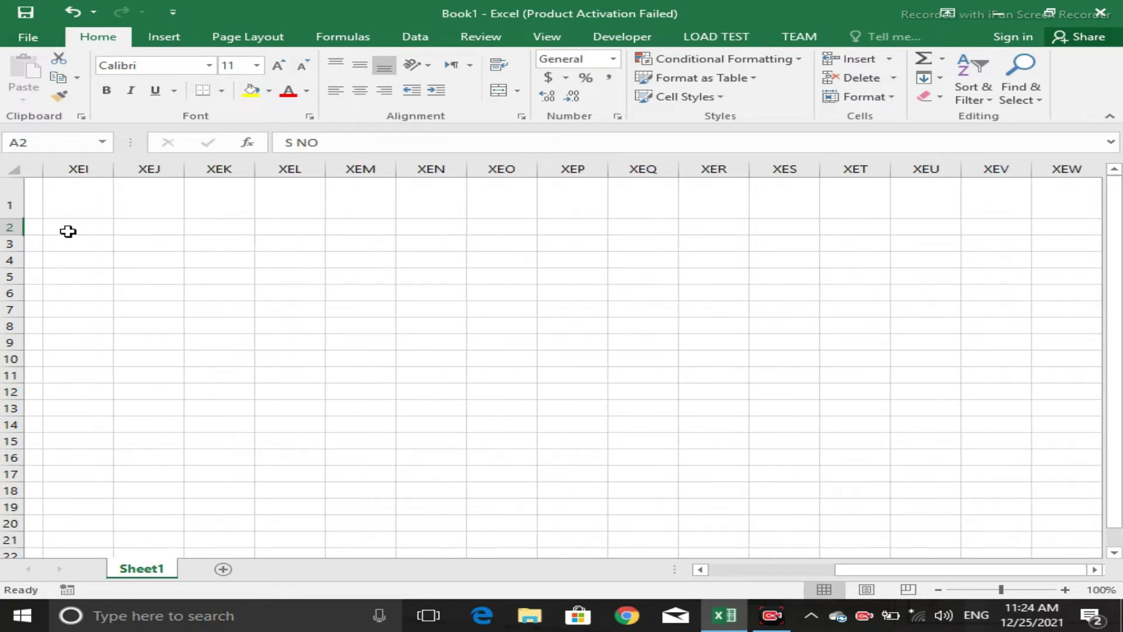
pyautogui.press('Right')
pyautogui.write('NAME')
pyautogui.press('Right')
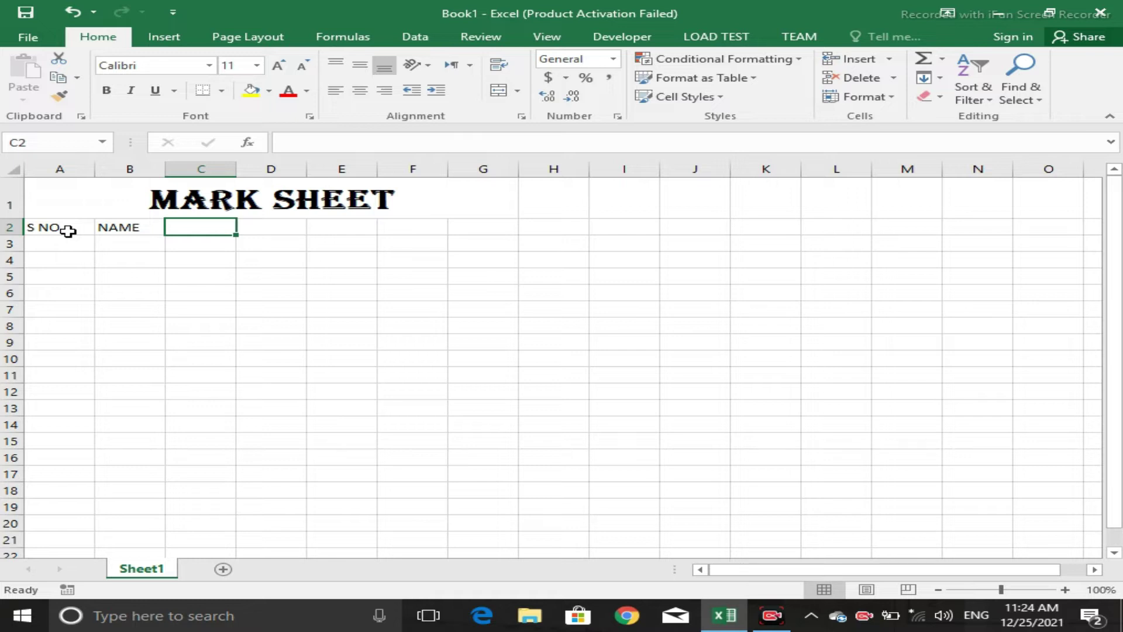
pyautogui.press('Up')
pyautogui.press('Down')
# - Add the subject headings URDU, MATH, ENGLISH and PAK STUDY in C2:F2
pyautogui.write('URDU')
pyautogui.press('Tab')
pyautogui.write('MAth')
pyautogui.press('BackSpace')
pyautogui.press('BackSpace')
pyautogui.write('TH')
pyautogui.press('Tab')
pyautogui.write('EN')
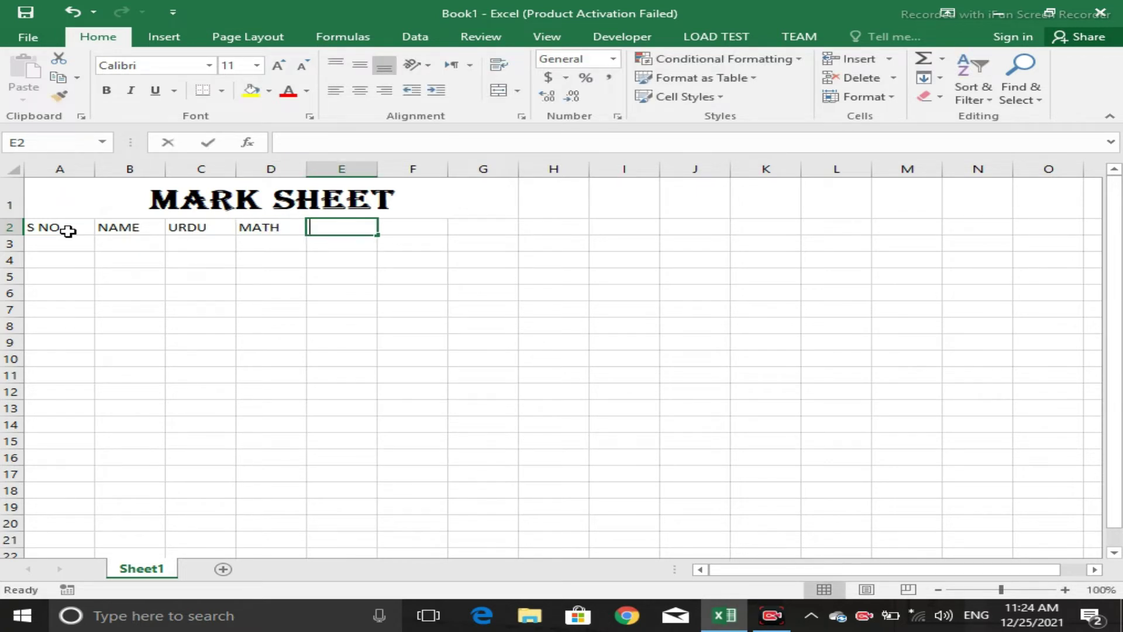
pyautogui.write('GLUSH')
pyautogui.press('BackSpace')
pyautogui.press('BackSpace')
pyautogui.press('BackSpace')
pyautogui.write('ISH')
pyautogui.press('Tab')
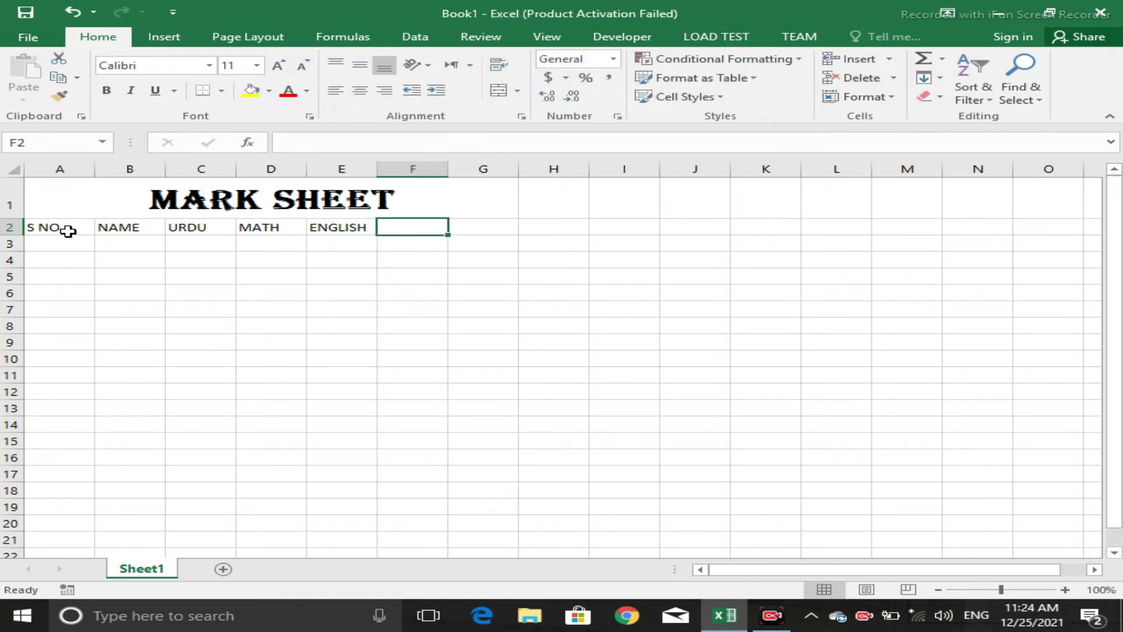
pyautogui.write('P')
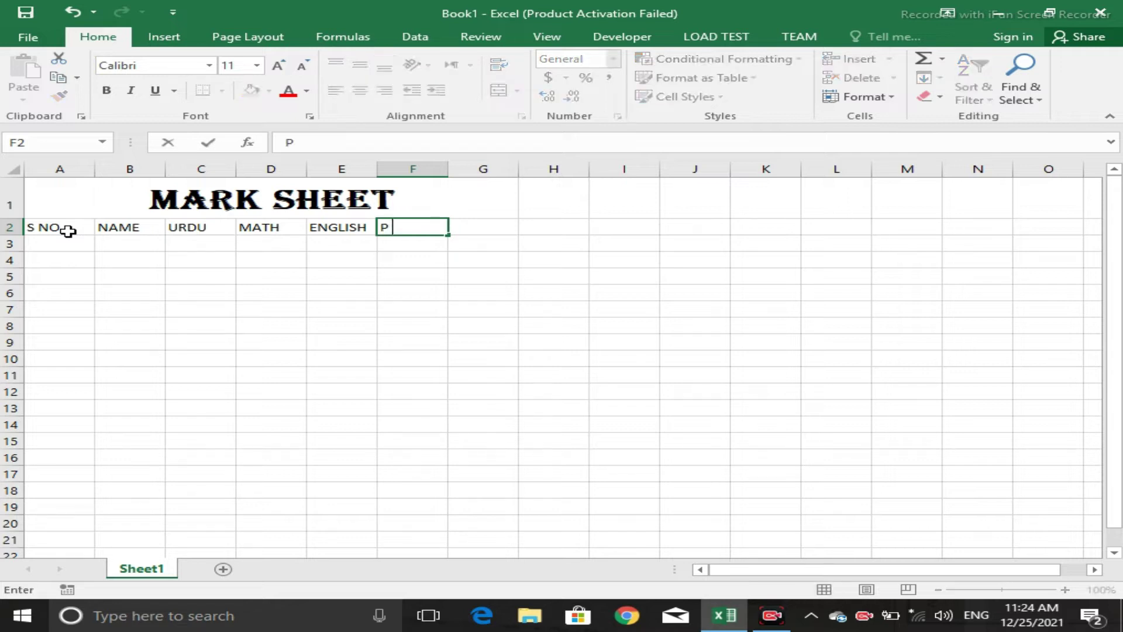
pyautogui.write('AL')
pyautogui.press('BackSpace')
pyautogui.write('K STUDY')
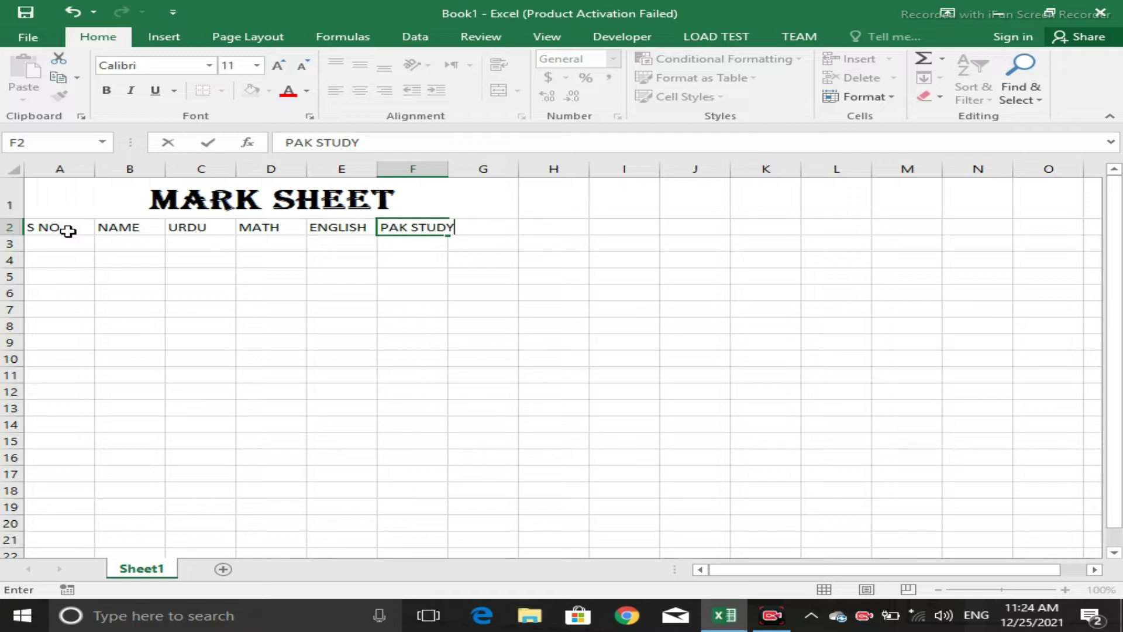
pyautogui.press('Return')
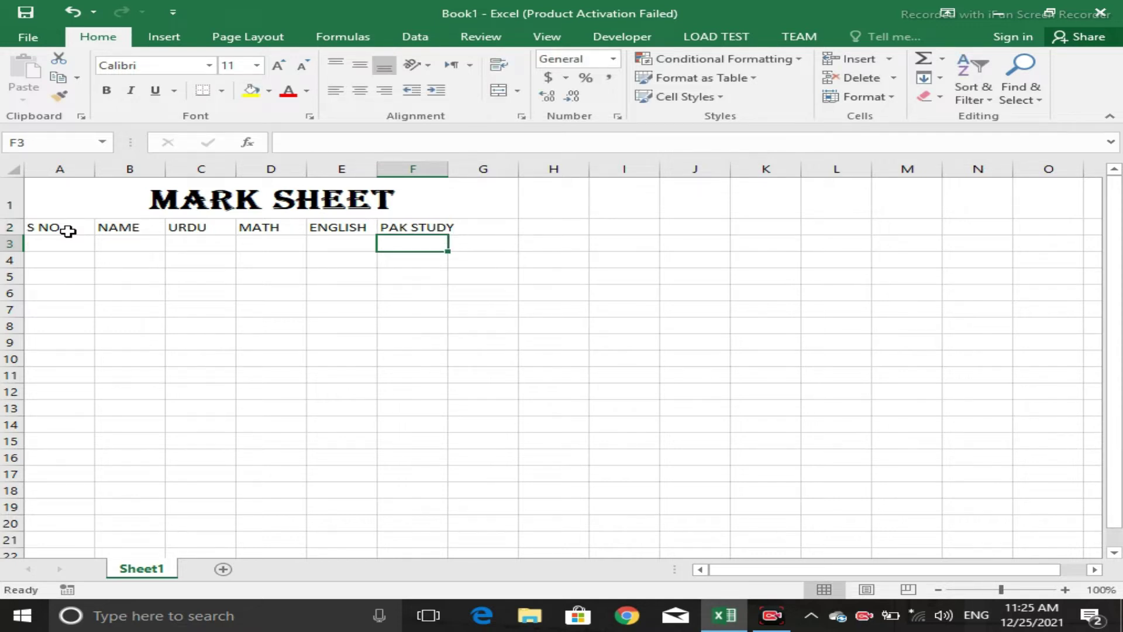
# - Enter TOTAL MARKS, MARKS OBTAINED, PER% and GRADE in G2:J2
pyautogui.press('Up')
pyautogui.press('Right')
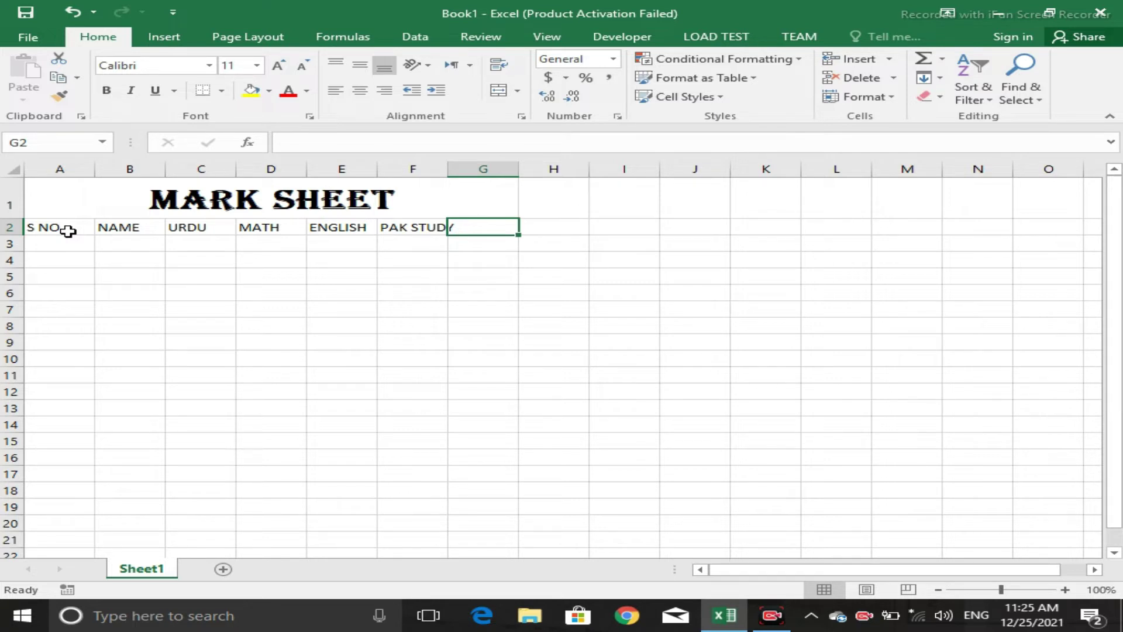
pyautogui.write('TOTAL MARKS')
pyautogui.press('Tab')
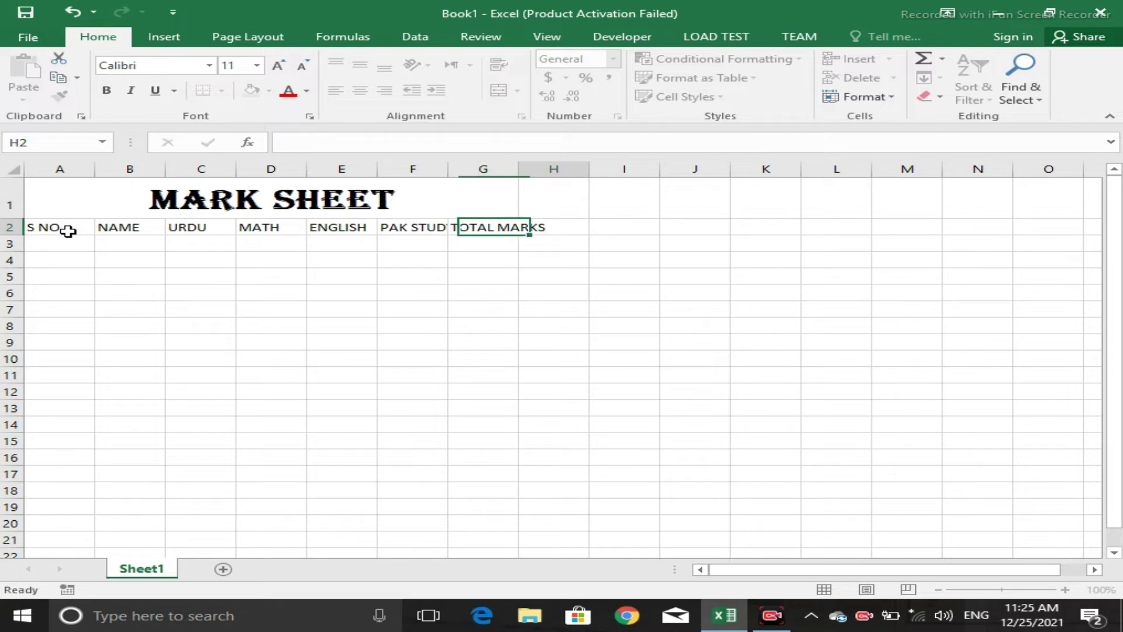
pyautogui.write('MARKS OBTAIN')
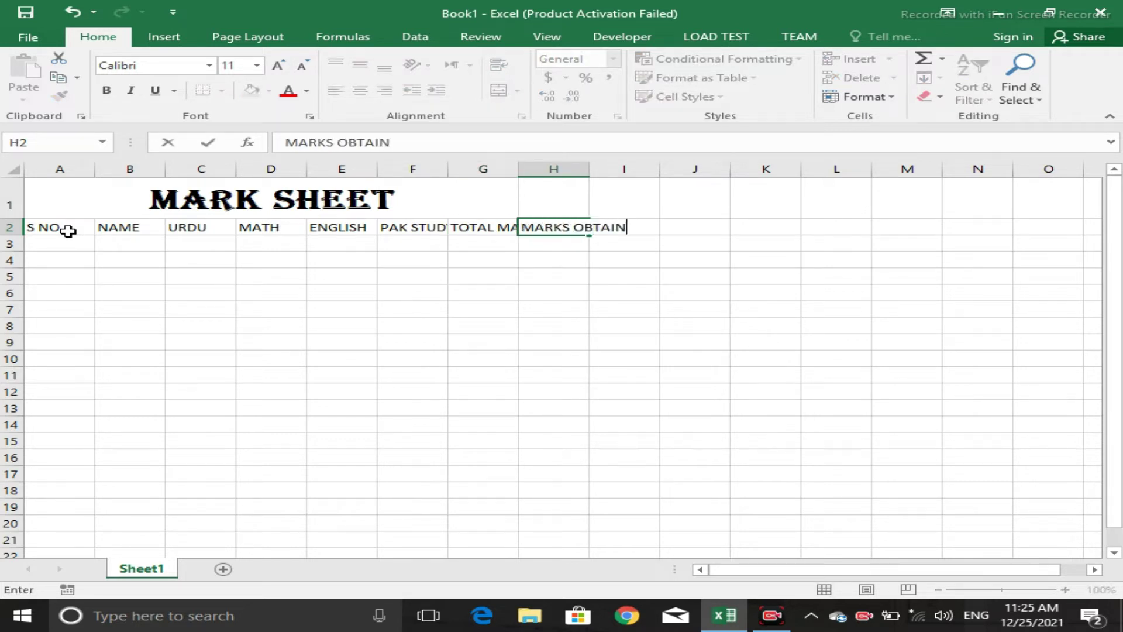
pyautogui.write('ED')
pyautogui.press('Tab')
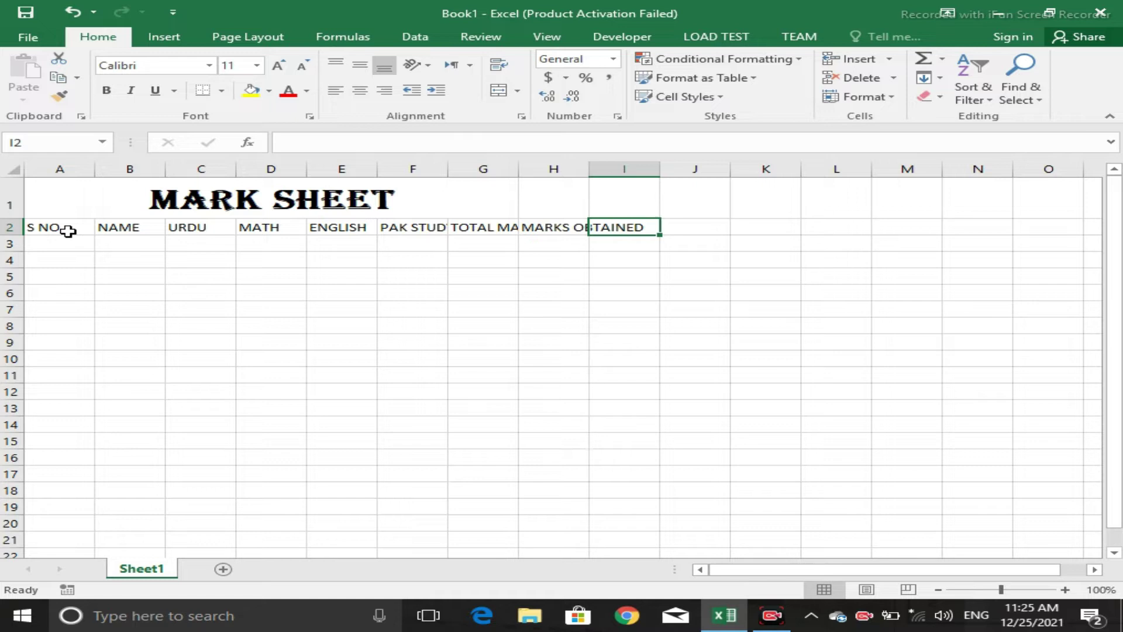
pyautogui.write('PER%')
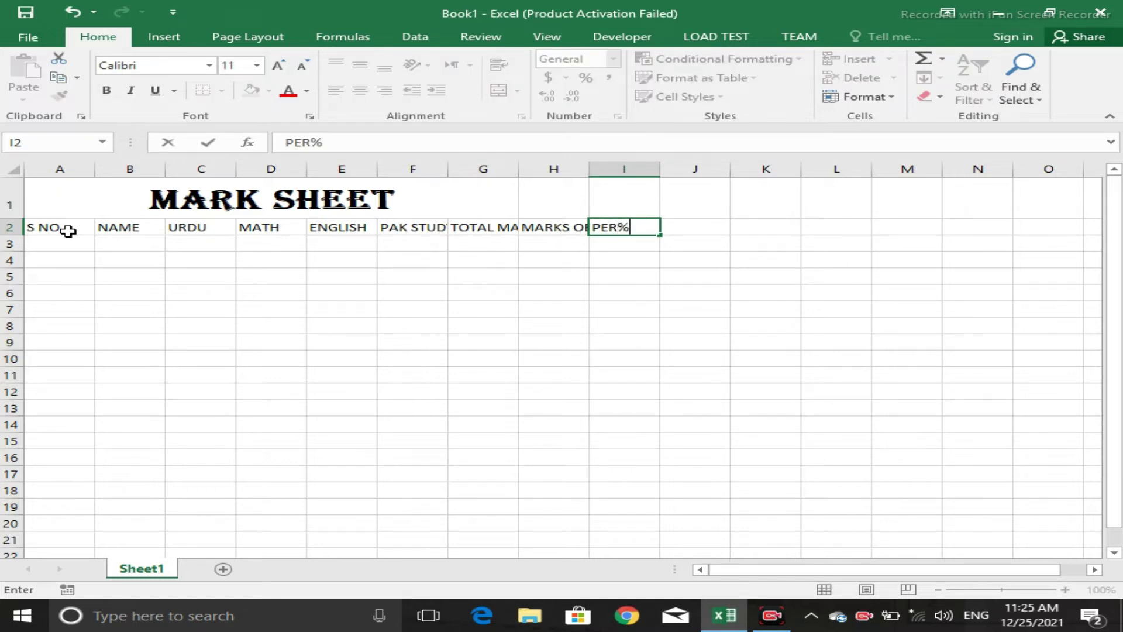
pyautogui.press('Tab')
pyautogui.write('GR')
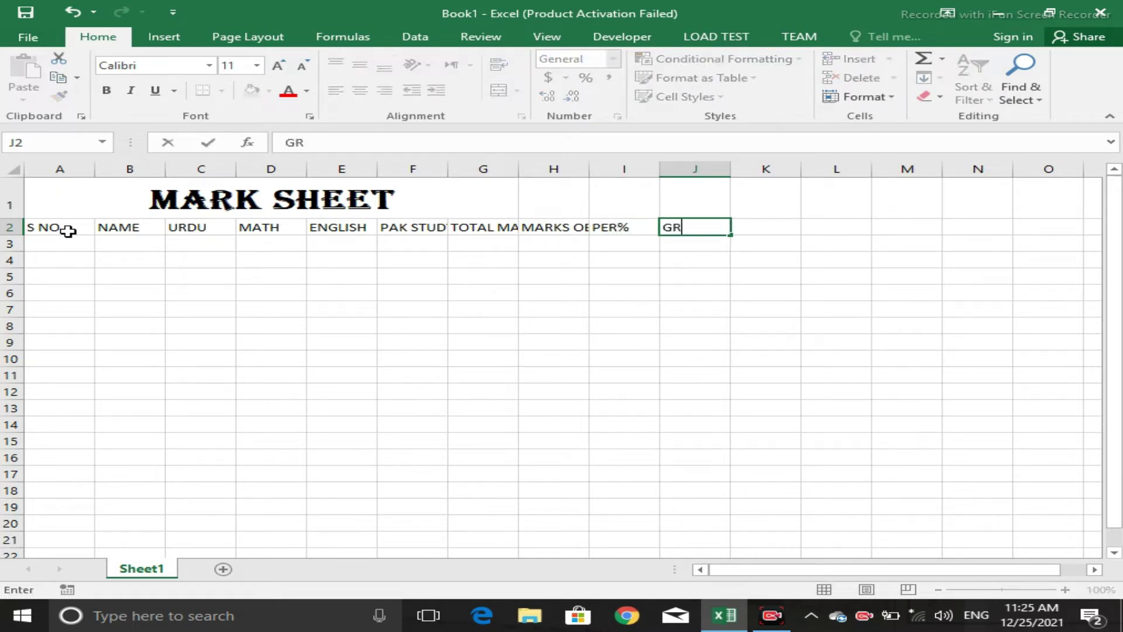
pyautogui.write('ADE')
pyautogui.press('Return')
# - Select the row 2 headings starting from S NO
pyautogui.press('Left')
pyautogui.press('Left')
pyautogui.press('Left')
pyautogui.press('Left')
pyautogui.press('Left')
pyautogui.press('Left')
pyautogui.press('Left')
pyautogui.press('Left')
pyautogui.press('Left')
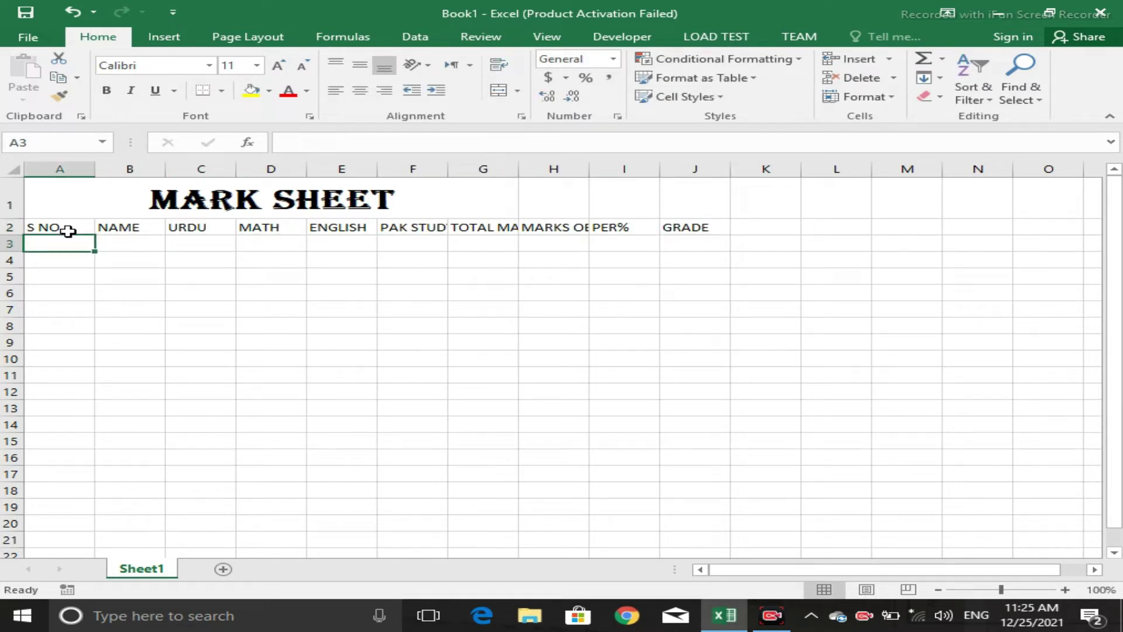
pyautogui.press('Up')
pyautogui.hotkey('shift', 'Right')
pyautogui.hotkey('shift', 'Right')
pyautogui.hotkey('shift', 'Right')
pyautogui.hotkey('shift', 'Right')
pyautogui.hotkey('shift', 'Right')
pyautogui.hotkey('shift', 'Right')
pyautogui.hotkey('shift', 'Right')
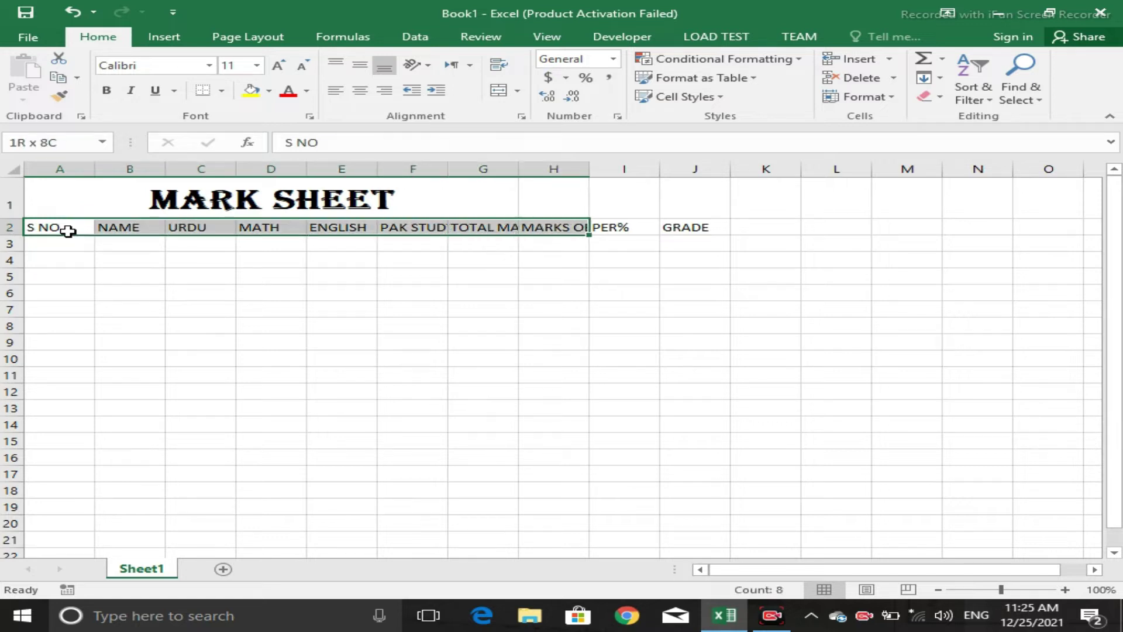
pyautogui.hotkey('shift', 'Right')
pyautogui.hotkey('shift', 'Right')
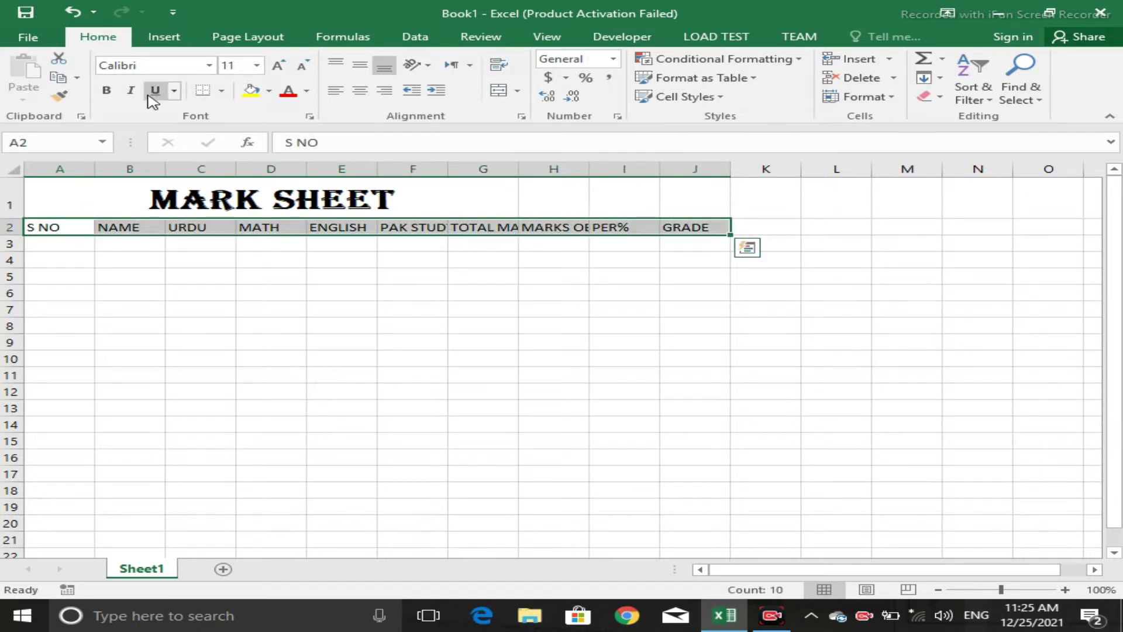
# - Make row 2 headings bold, size 12, wrapped and middle-aligned, widen column H, zoom to 120%
pyautogui.click(107, 91)
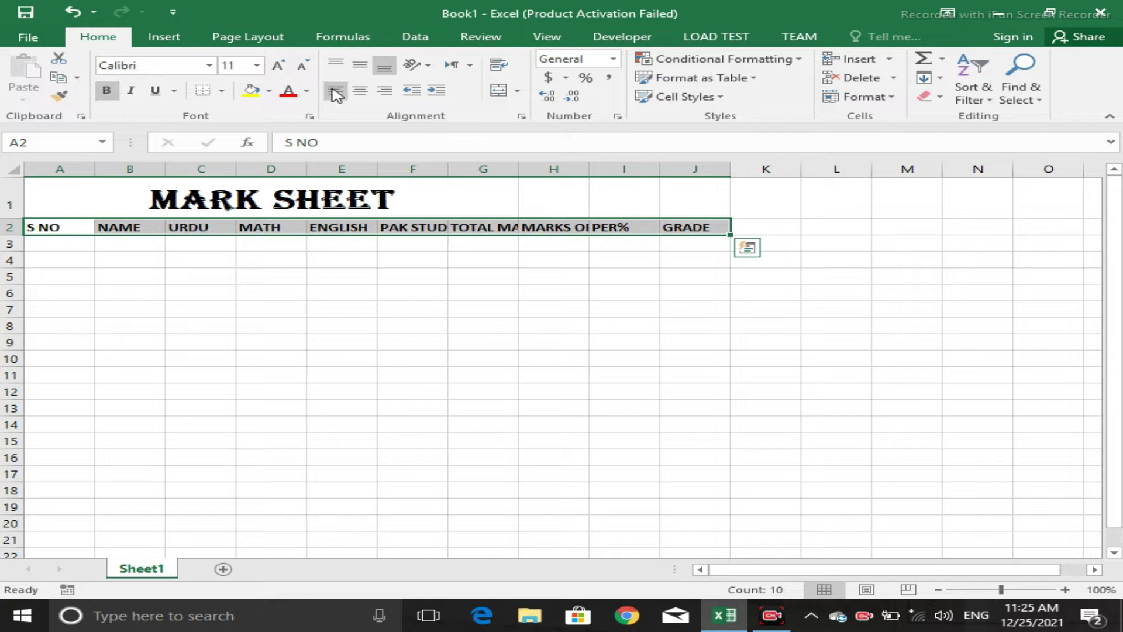
pyautogui.click(278, 65)
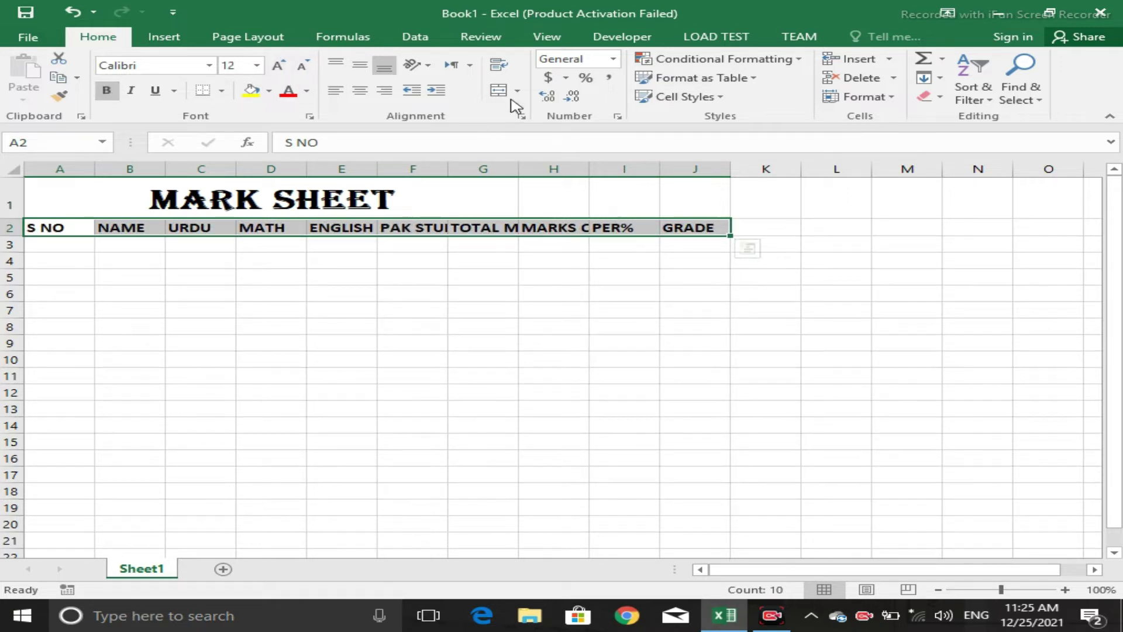
pyautogui.click(500, 66)
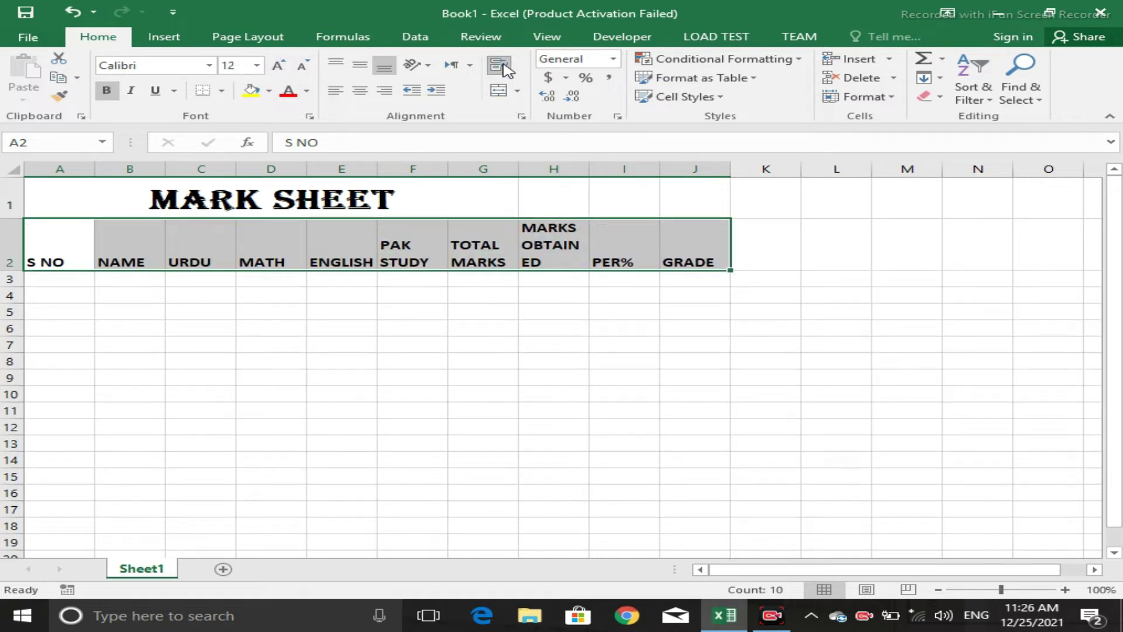
pyautogui.moveTo(590, 169); pyautogui.dragTo(613, 168)
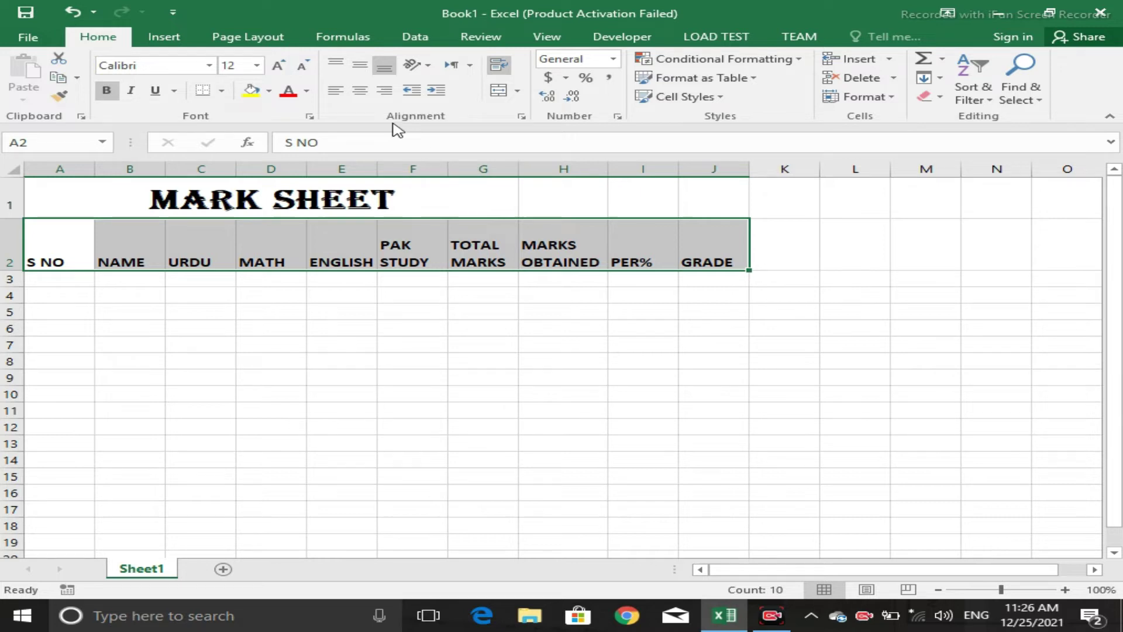
pyautogui.click(360, 65)
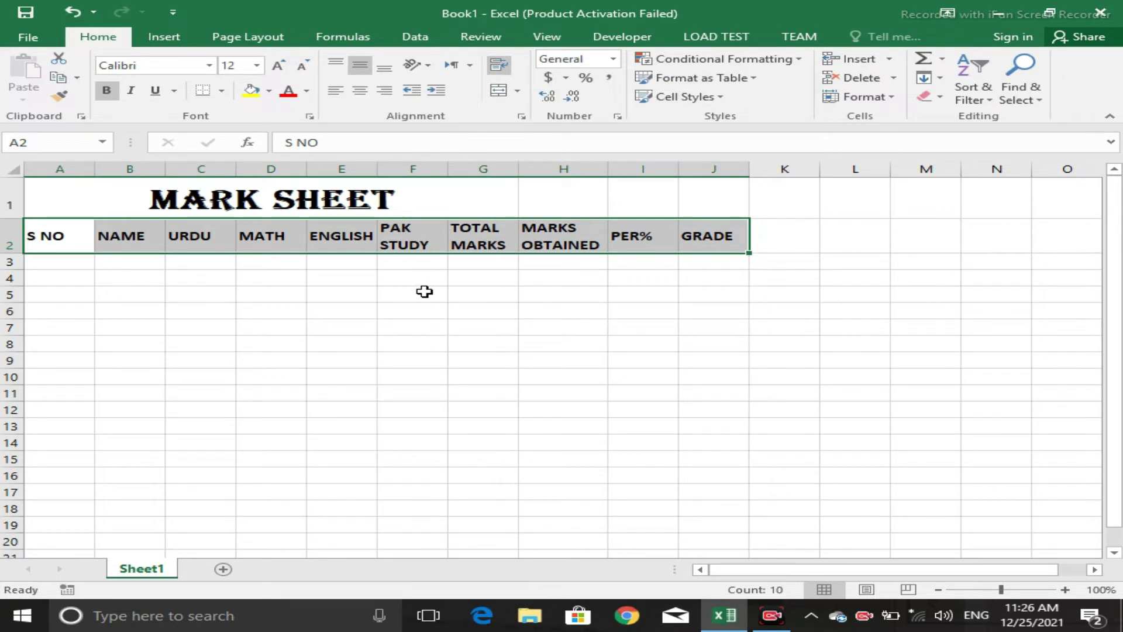
pyautogui.click(1065, 590)
pyautogui.click(1065, 590)
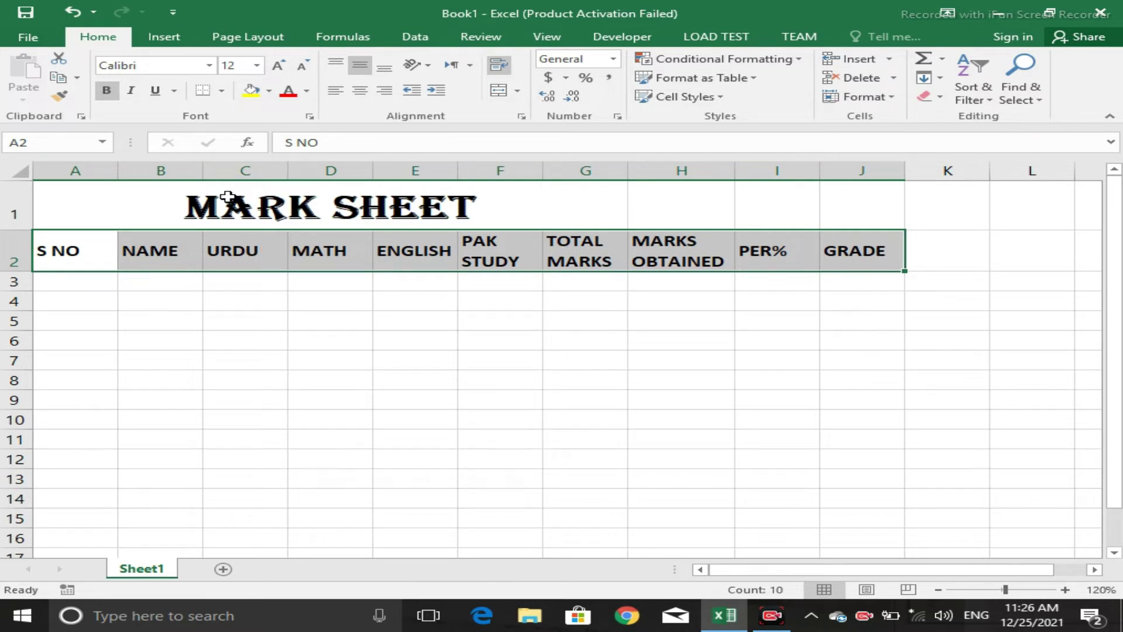
# - Unmerge the old A1:G1 title and merge-and-centre MARK SHEET across A1:J1
pyautogui.moveTo(138, 210); pyautogui.dragTo(845, 211)
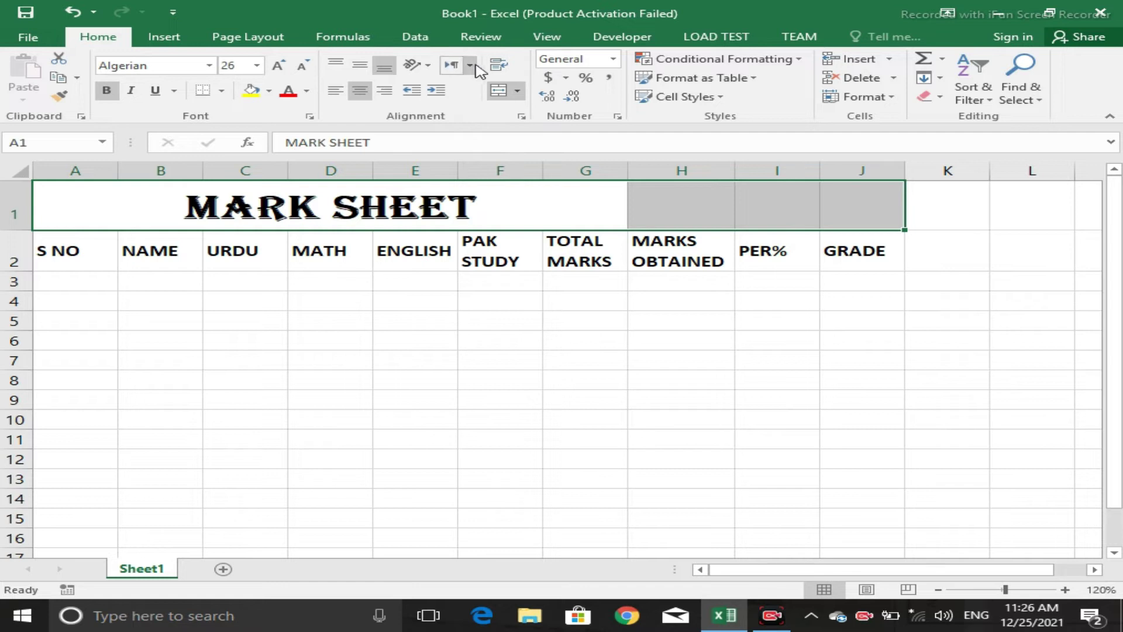
pyautogui.click(498, 91)
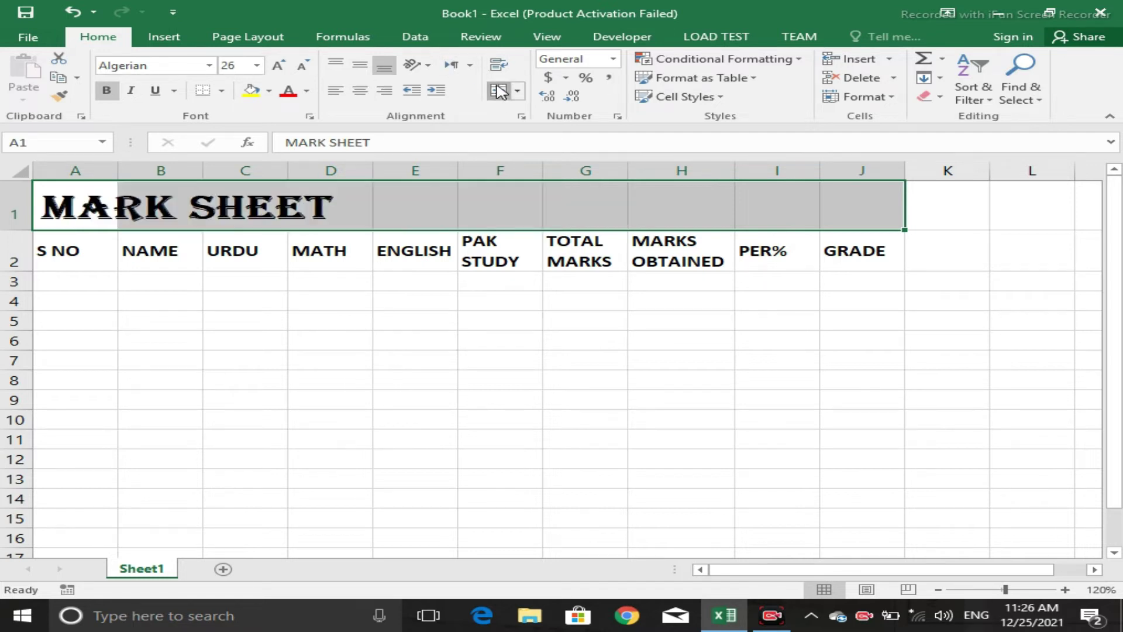
pyautogui.click(499, 90)
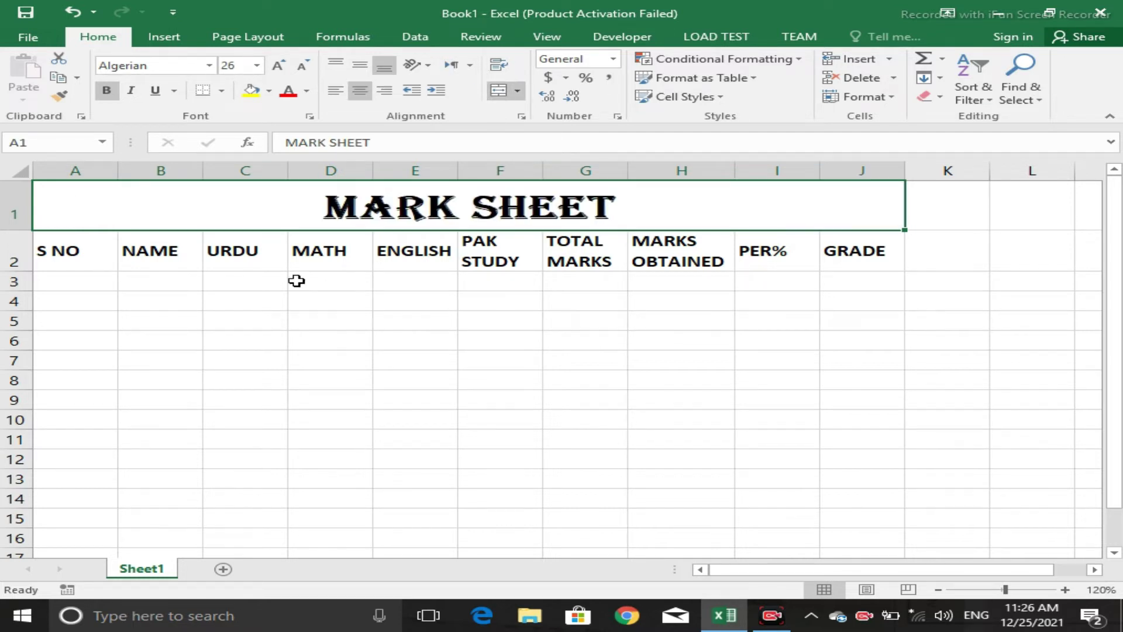
pyautogui.click(139, 259)
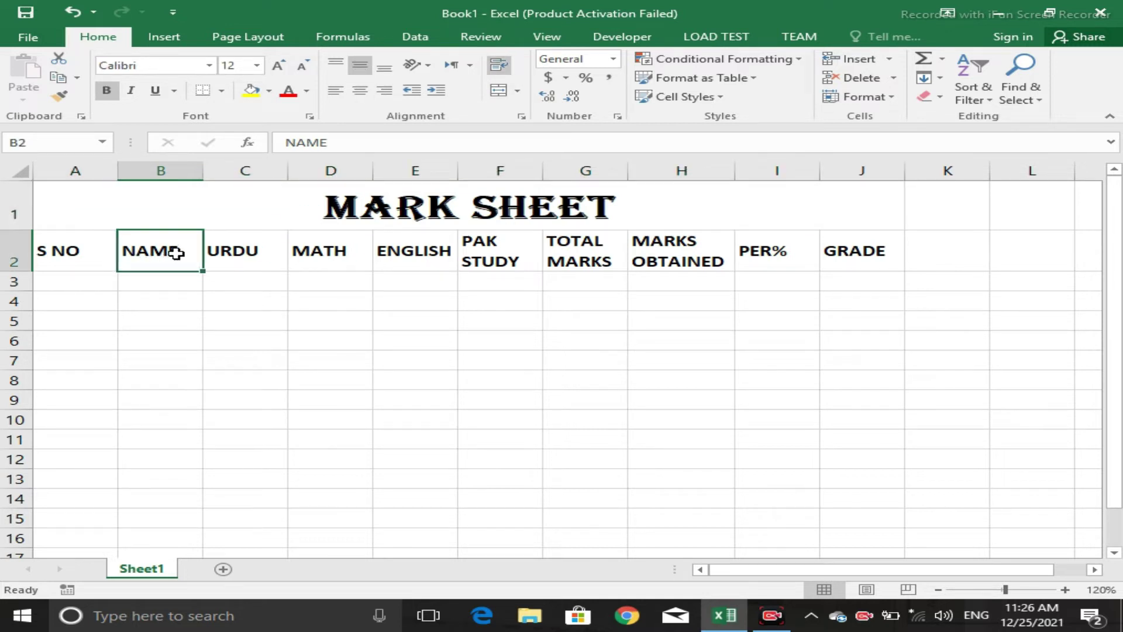
# - Change the headings to URDU (150) and MATH (100) and narrow columns C and D
pyautogui.doubleClick(176, 253)
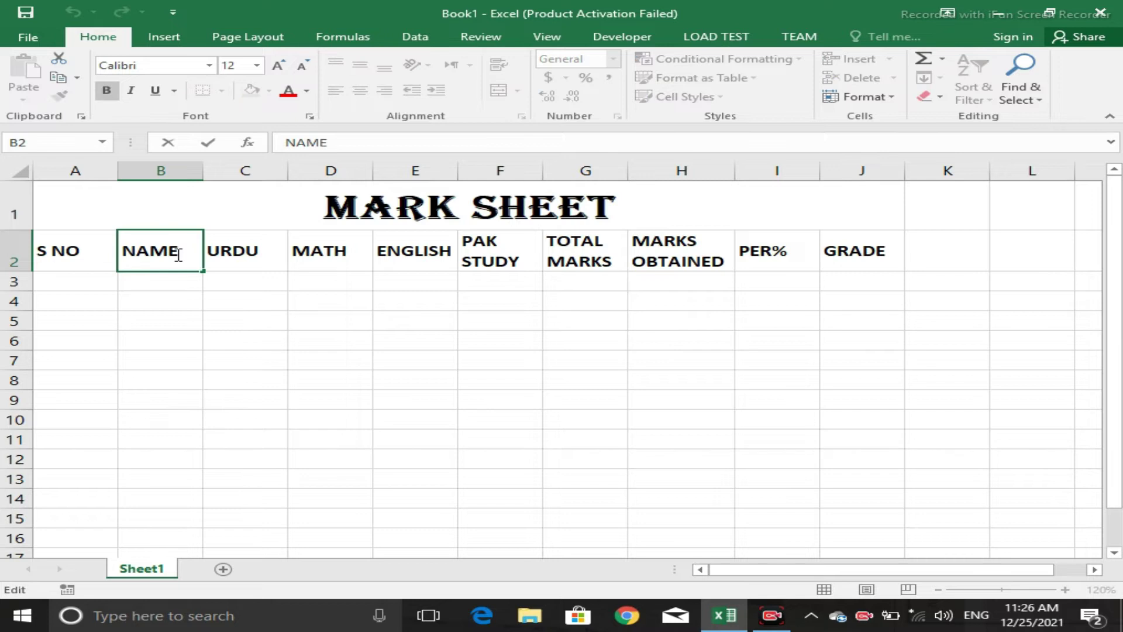
pyautogui.press('Tab')
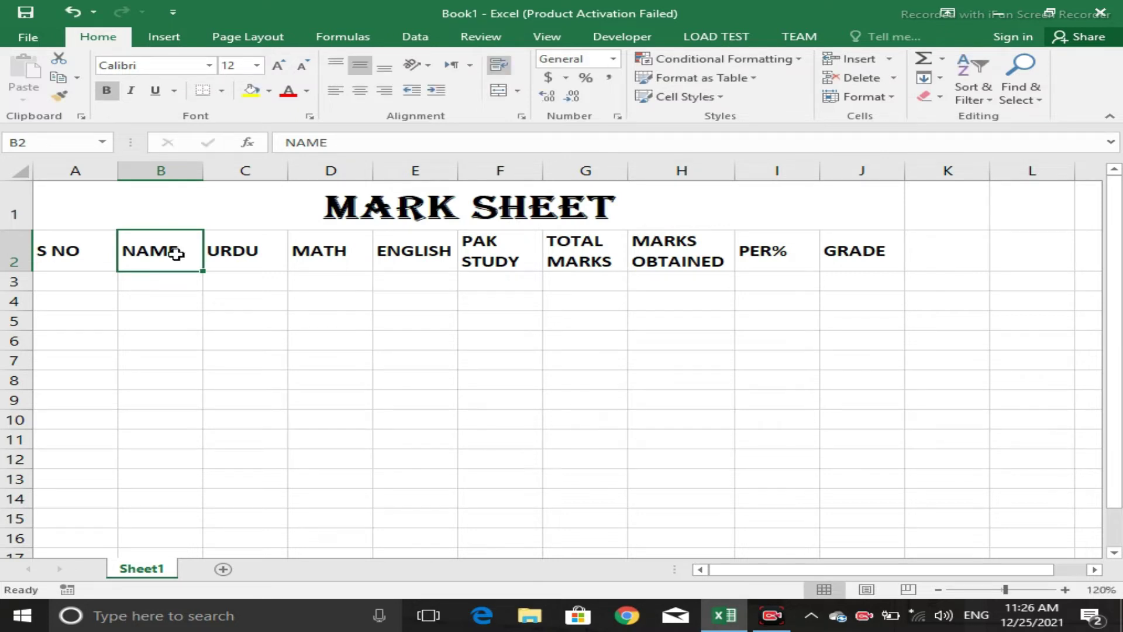
pyautogui.press('F2')
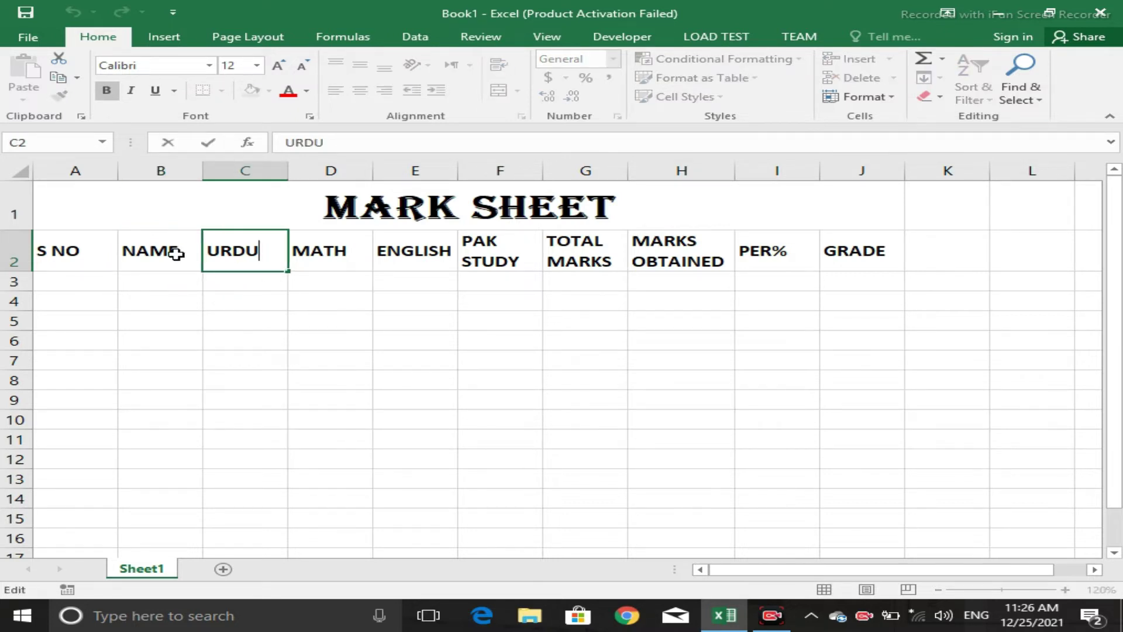
pyautogui.write('(')
pyautogui.write('150')
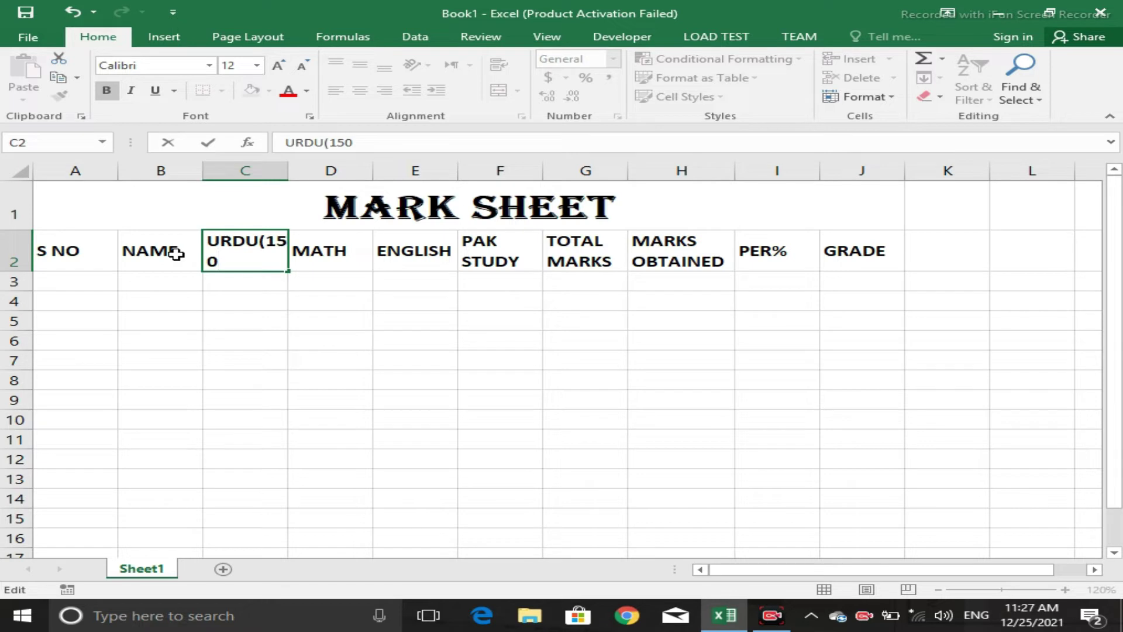
pyautogui.write(')')
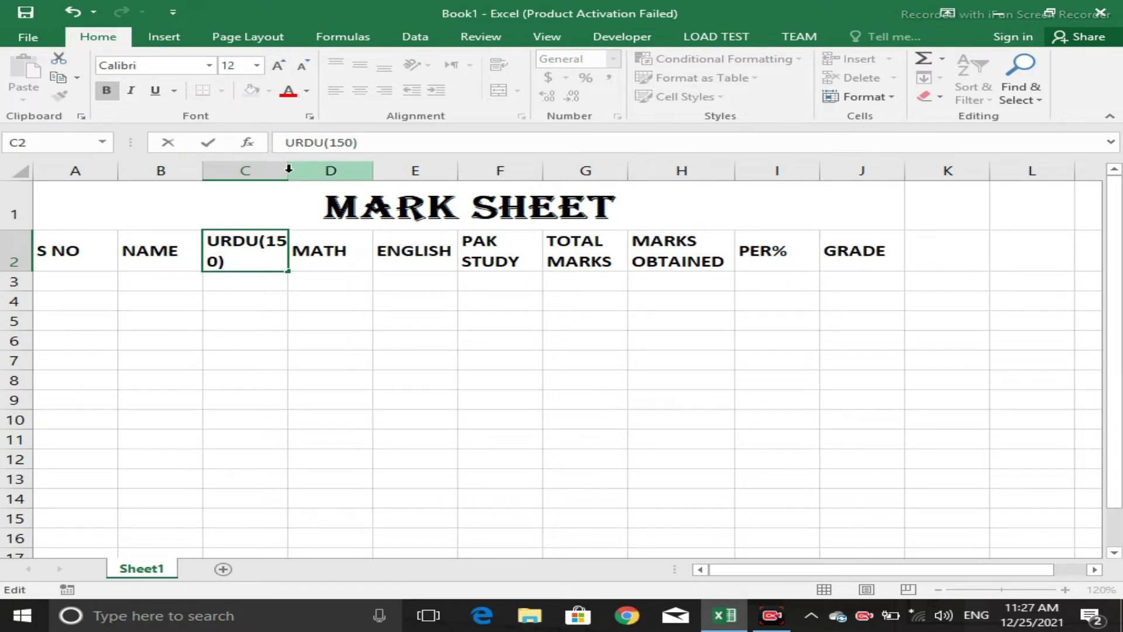
pyautogui.press('Return')
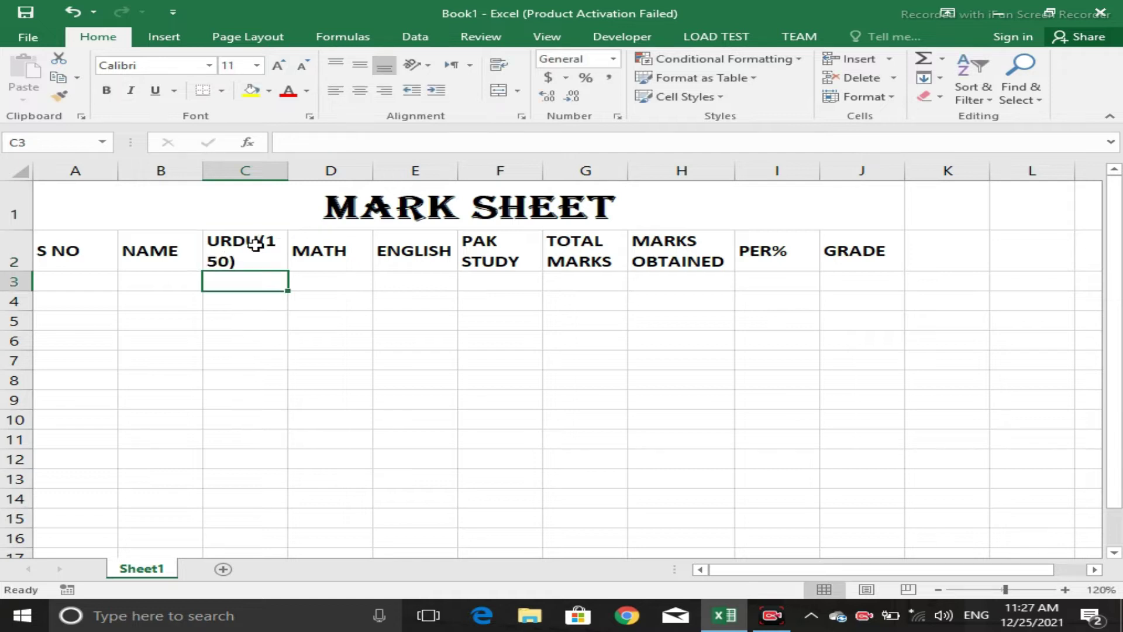
pyautogui.click(256, 245)
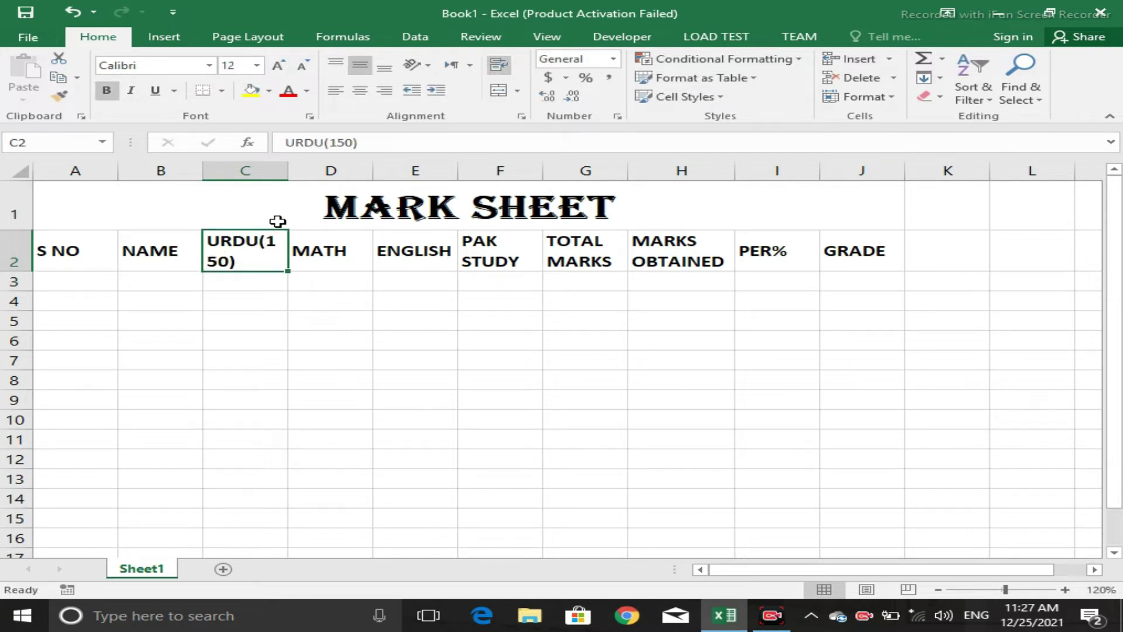
pyautogui.moveTo(286, 178); pyautogui.dragTo(264, 178)
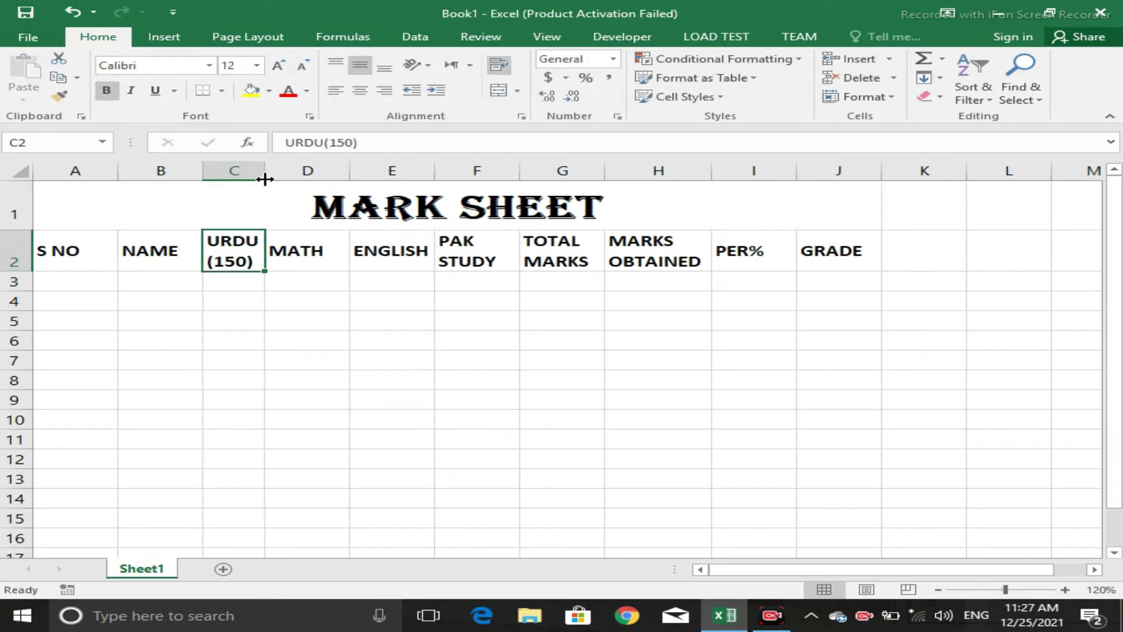
pyautogui.click(305, 256)
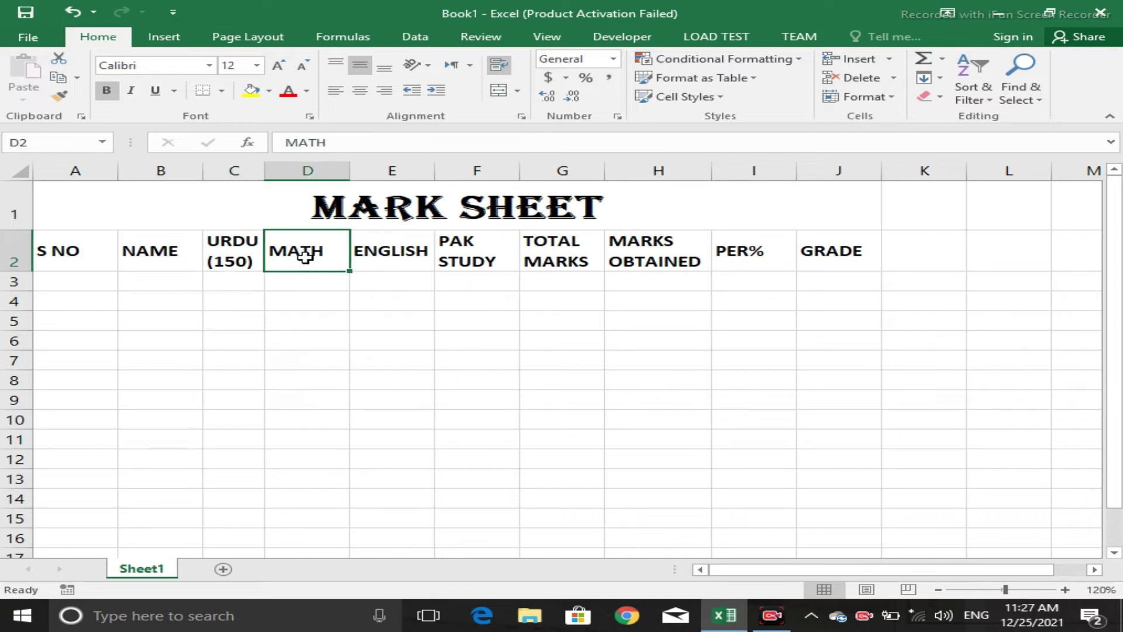
pyautogui.press('F2')
pyautogui.write('(100')
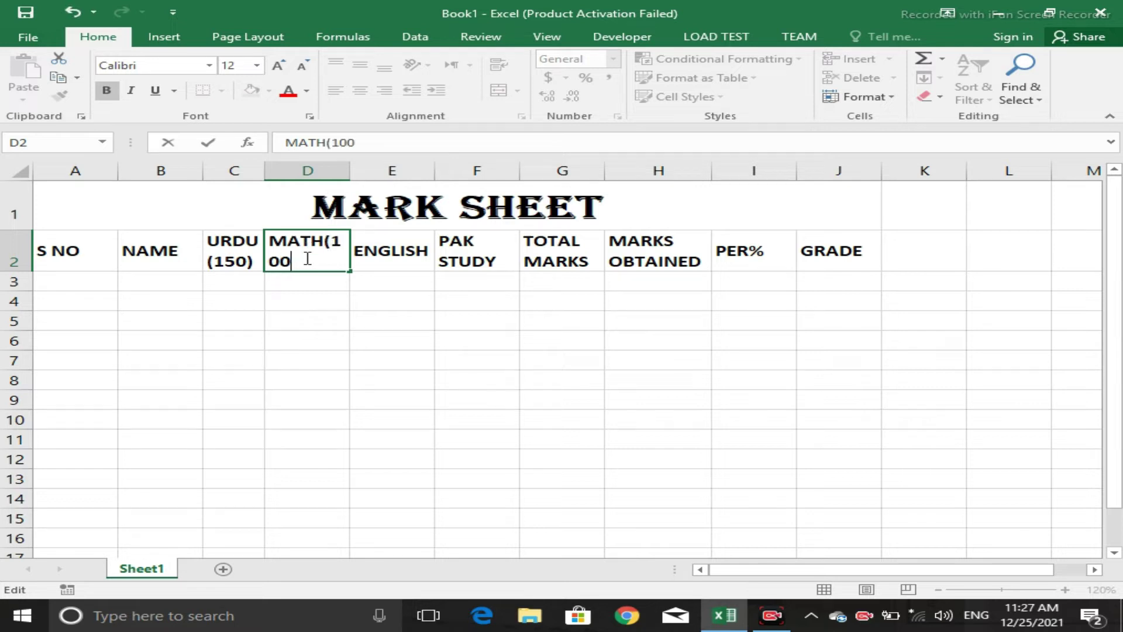
pyautogui.write(')')
pyautogui.click(355, 168)
pyautogui.moveTo(351, 171); pyautogui.dragTo(326, 173)
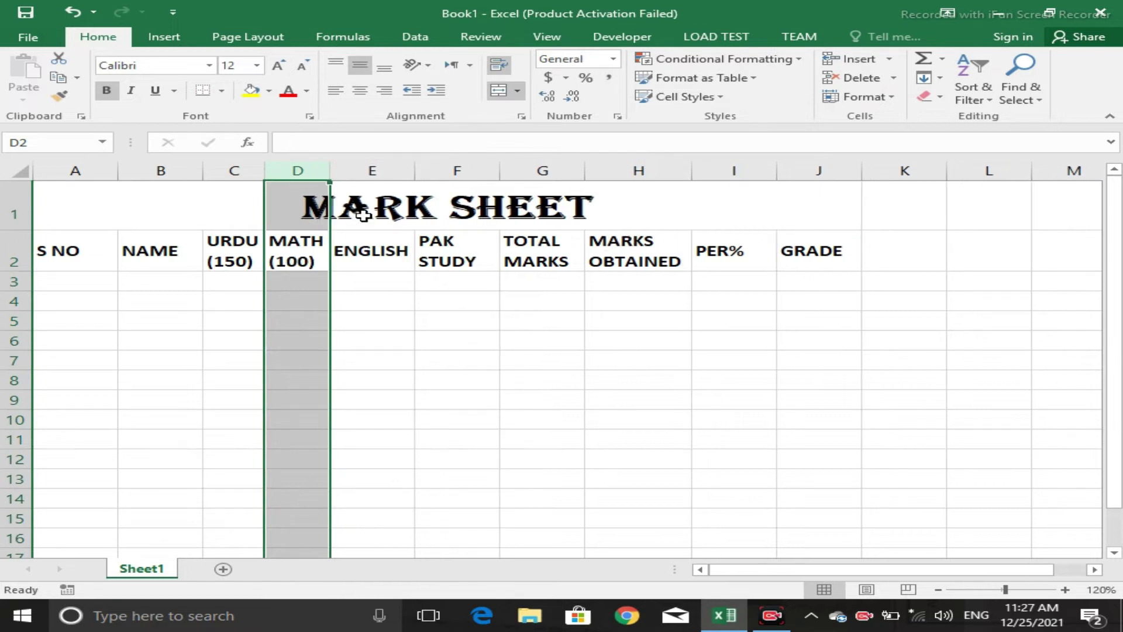
# - Change the headings to ENGLISH (150) and PAK STUDY (100), and narrow column F
pyautogui.click(377, 250)
pyautogui.press('F2')
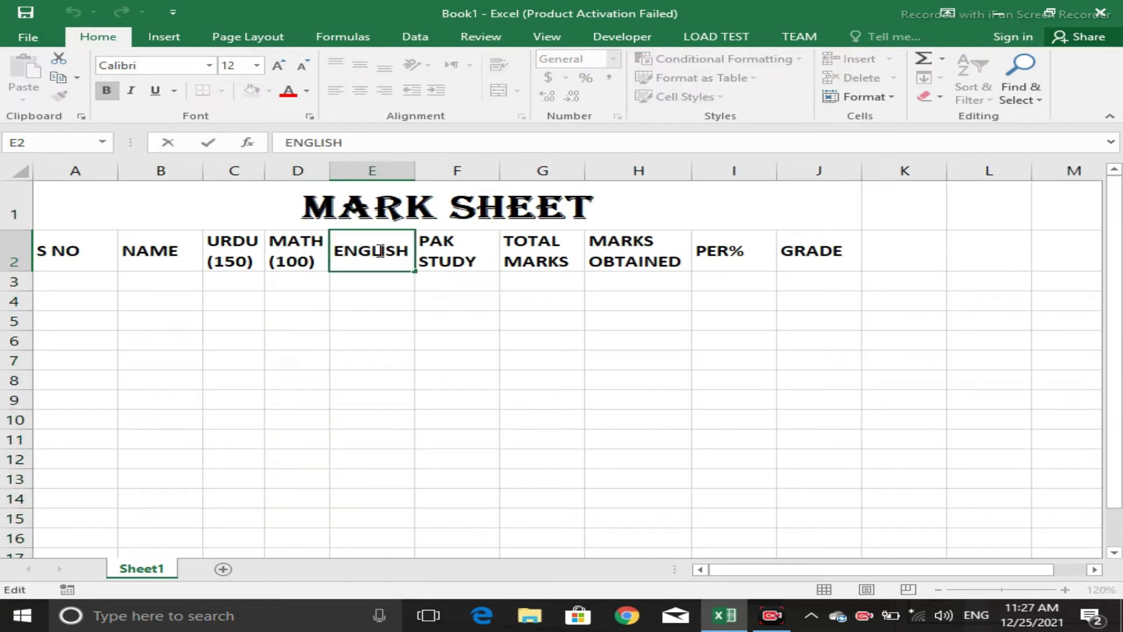
pyautogui.write('(100)')
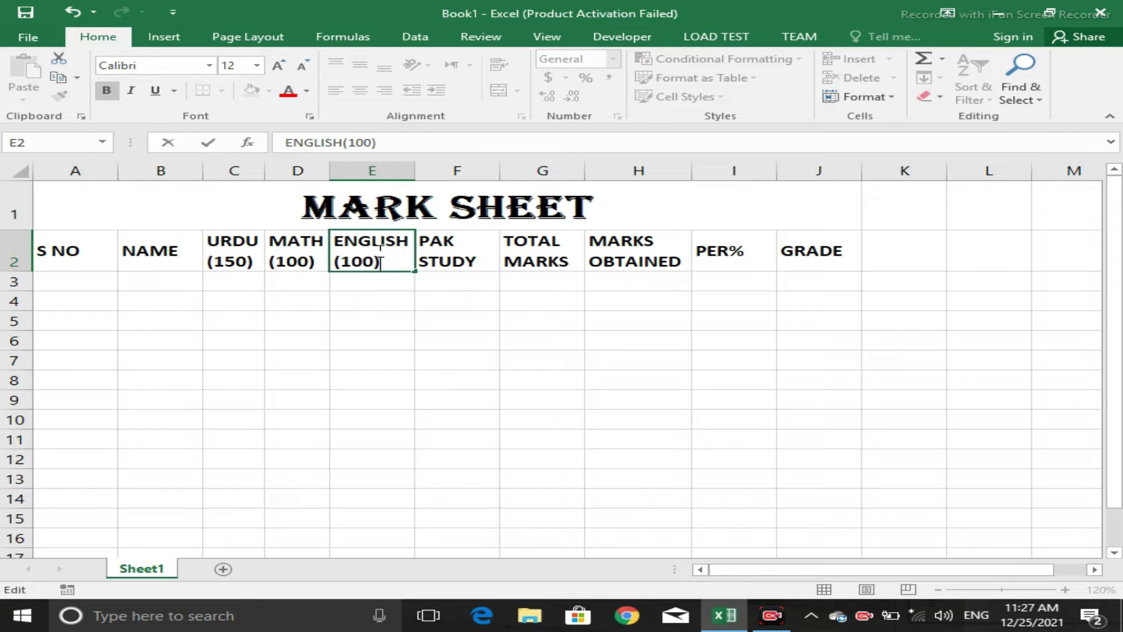
pyautogui.press('BackSpace')
pyautogui.press('BackSpace')
pyautogui.press('BackSpace')
pyautogui.write('50)')
pyautogui.click(479, 253)
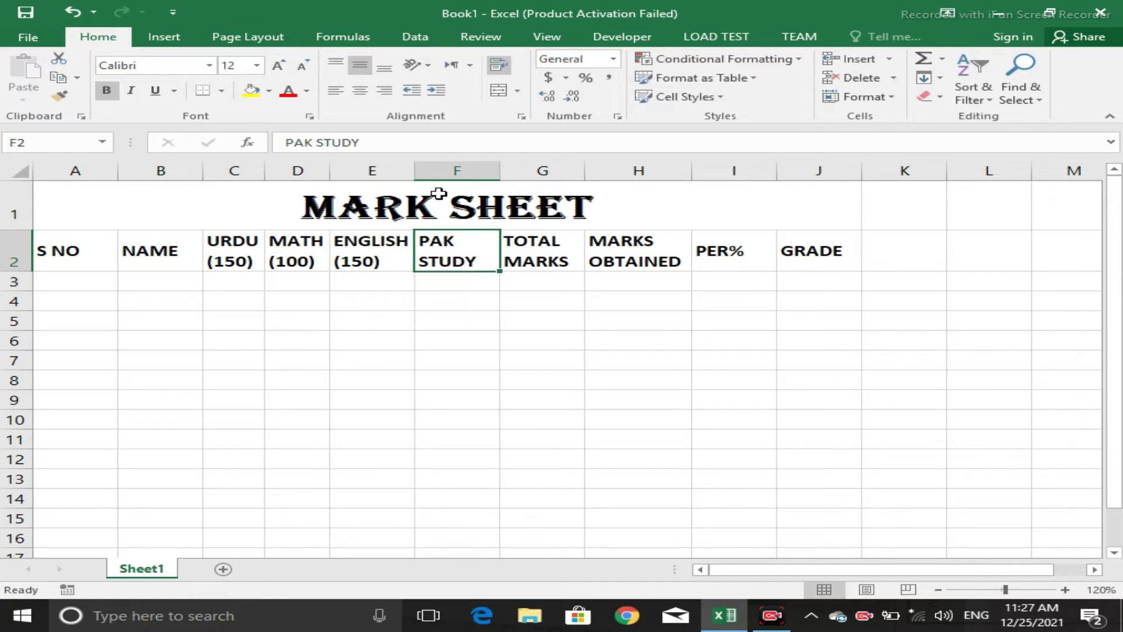
pyautogui.press('F2')
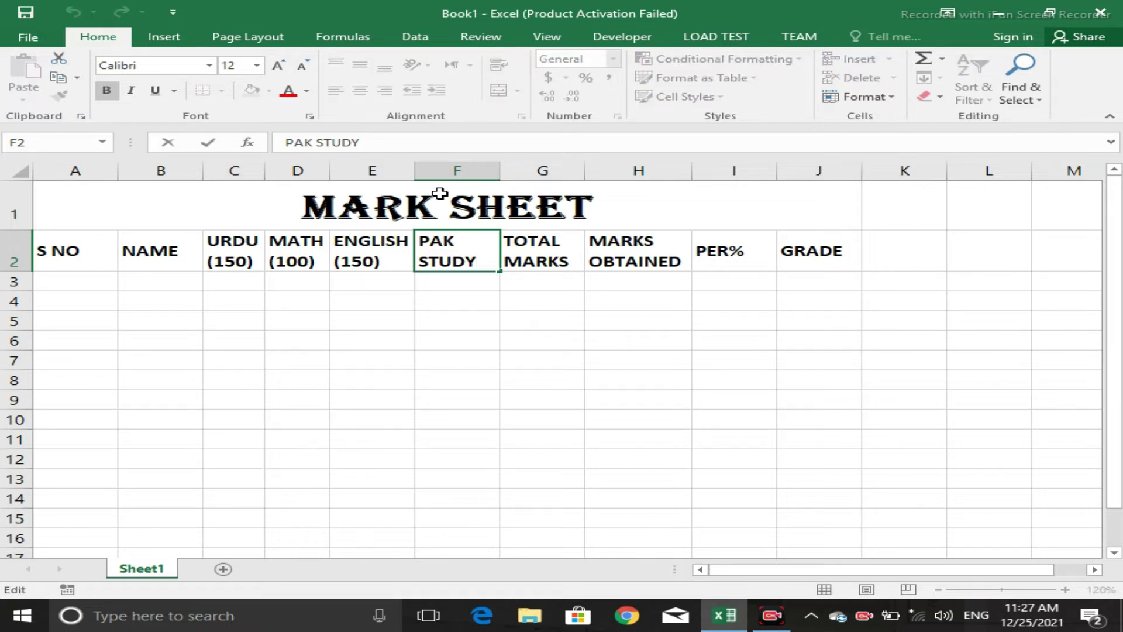
pyautogui.write('(')
pyautogui.write('100)')
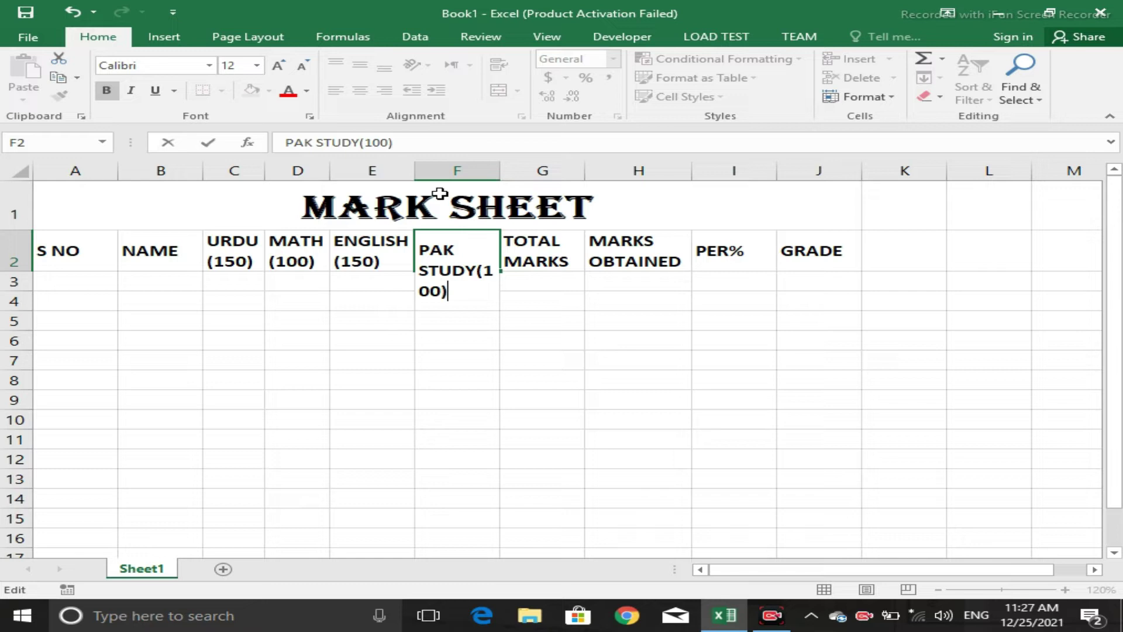
pyautogui.press('Return')
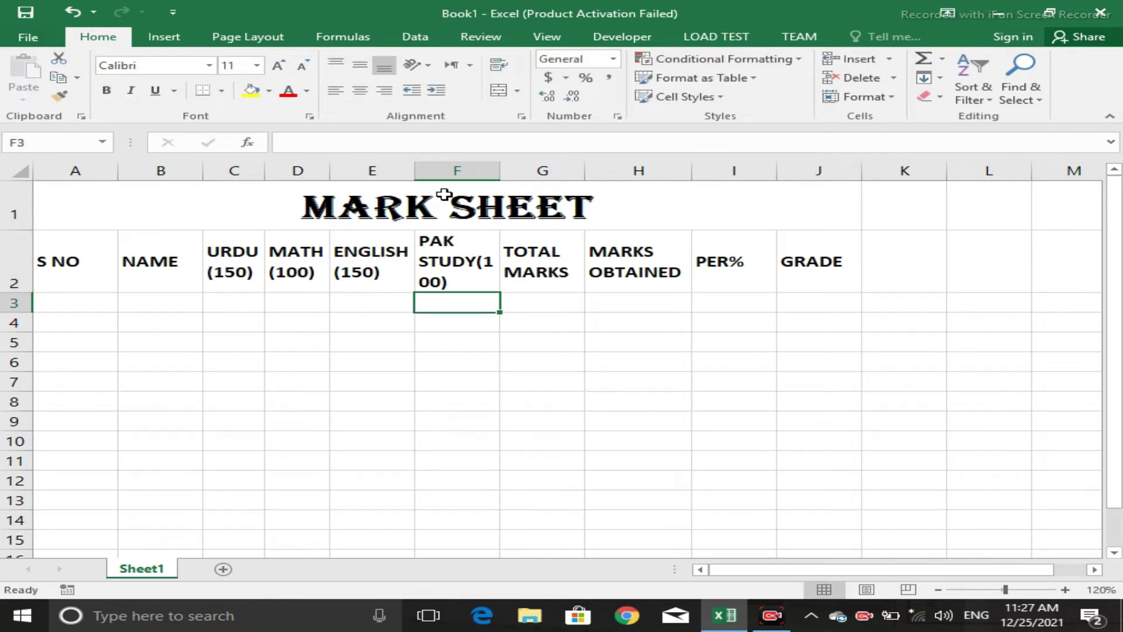
pyautogui.moveTo(500, 171); pyautogui.dragTo(481, 175)
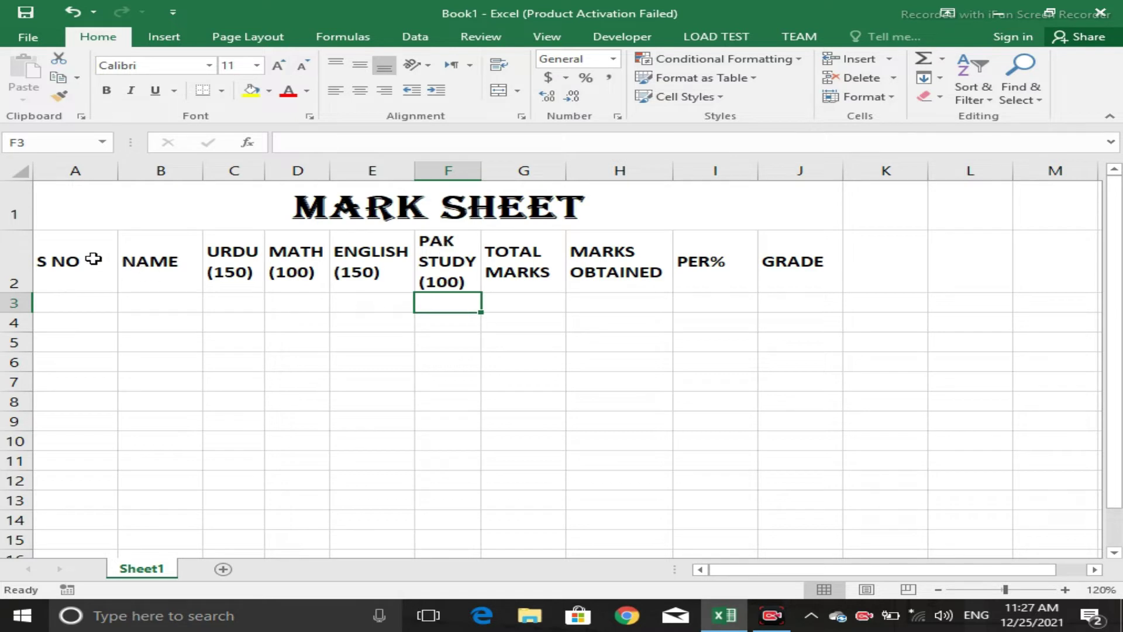
pyautogui.moveTo(63, 262); pyautogui.dragTo(787, 263)
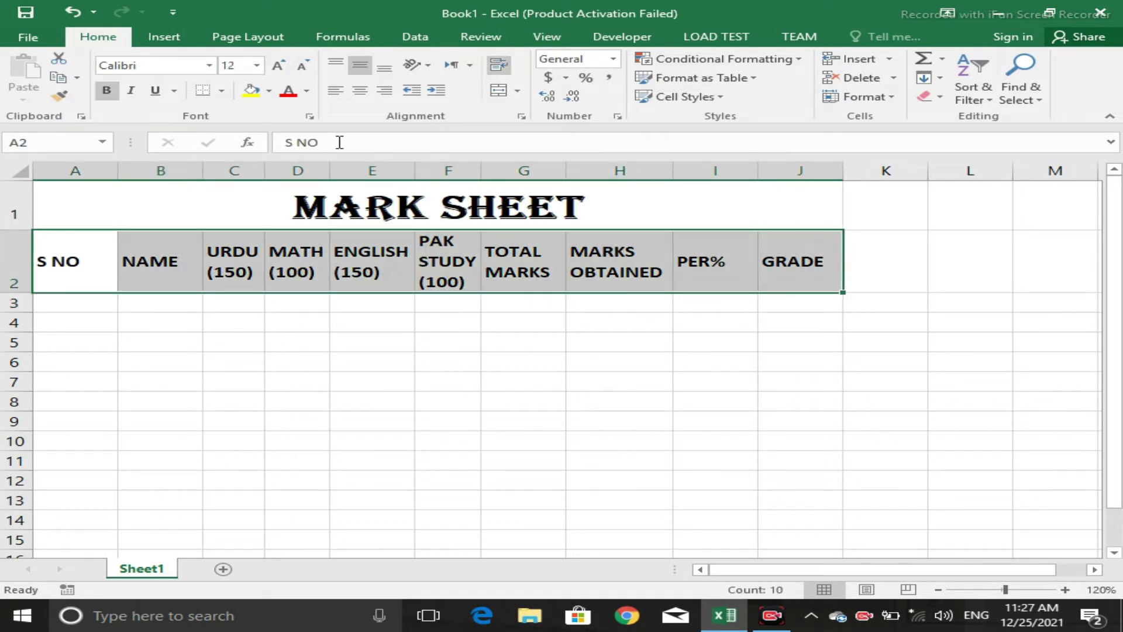
# - Centre the headings S NO through GRADE horizontally in A2:J2
pyautogui.click(361, 90)
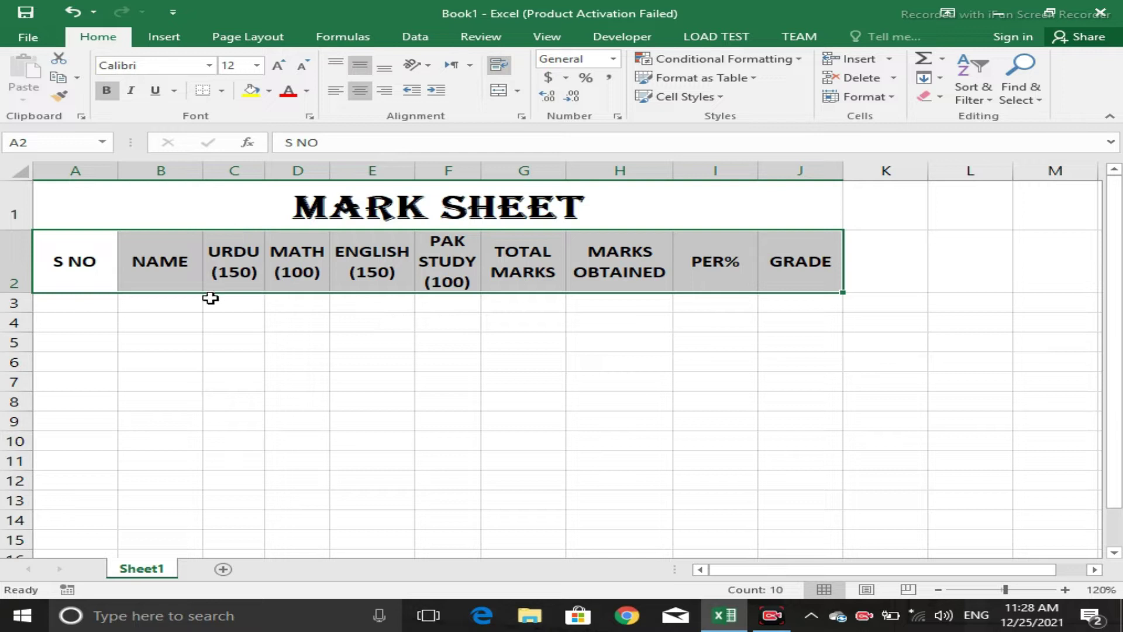
pyautogui.click(92, 304)
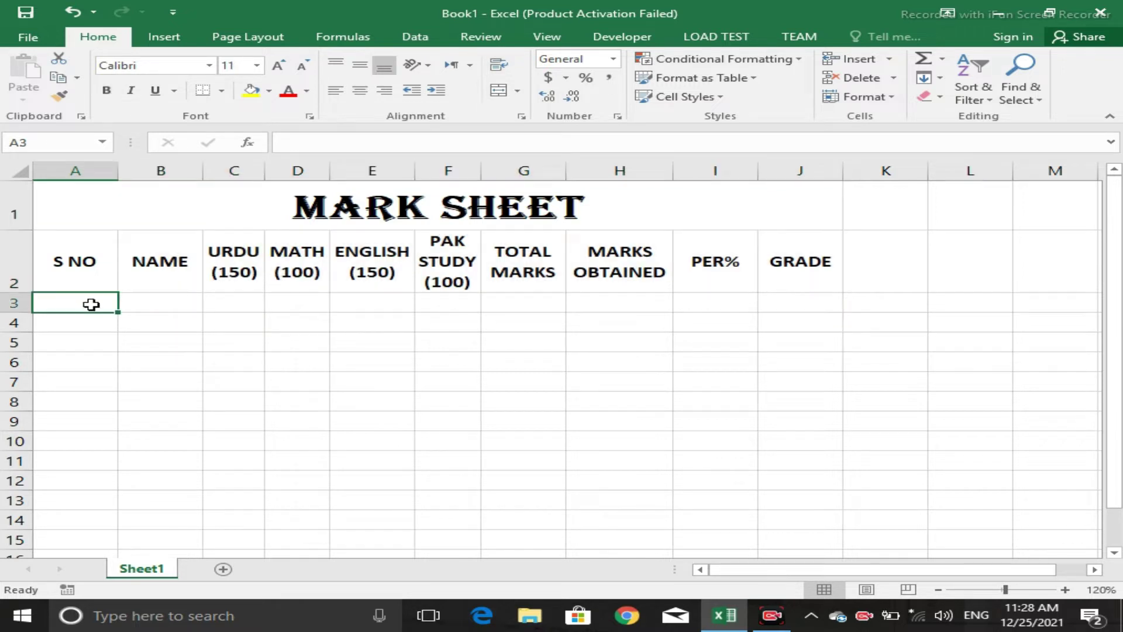
# - Enter 1 in A3 and fill it down as a series to 7 in A9
pyautogui.write('1')
pyautogui.press('Return')
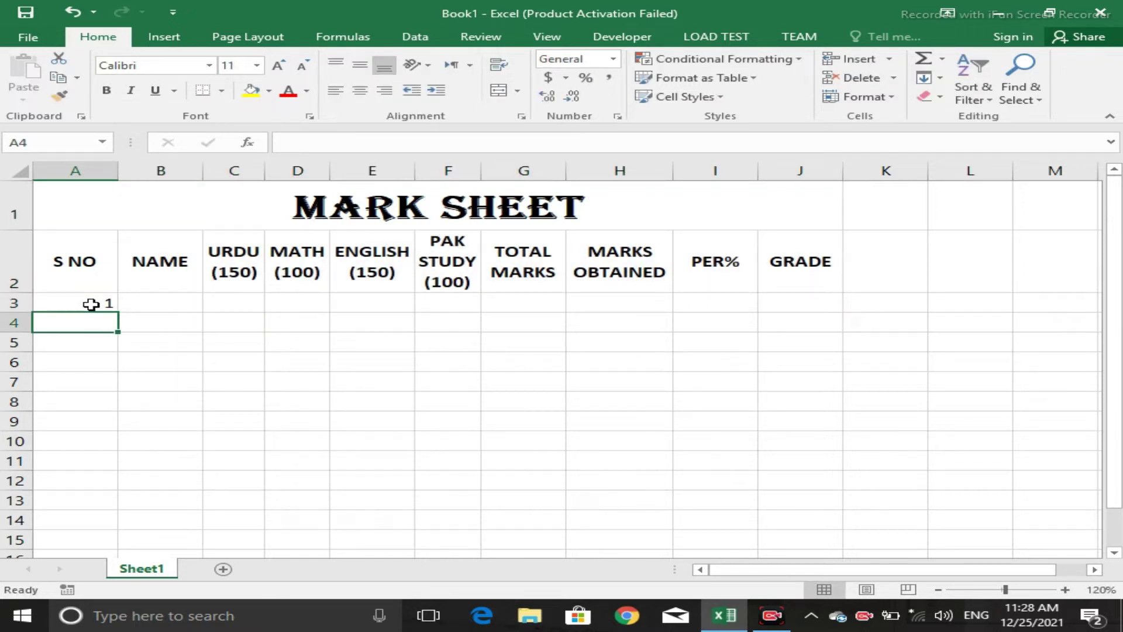
pyautogui.moveTo(91, 304)
pyautogui.mouseDown()
pyautogui.moveTo(93, 417)
pyautogui.moveTo(111, 314)
pyautogui.moveTo(120, 436)
pyautogui.mouseUp()
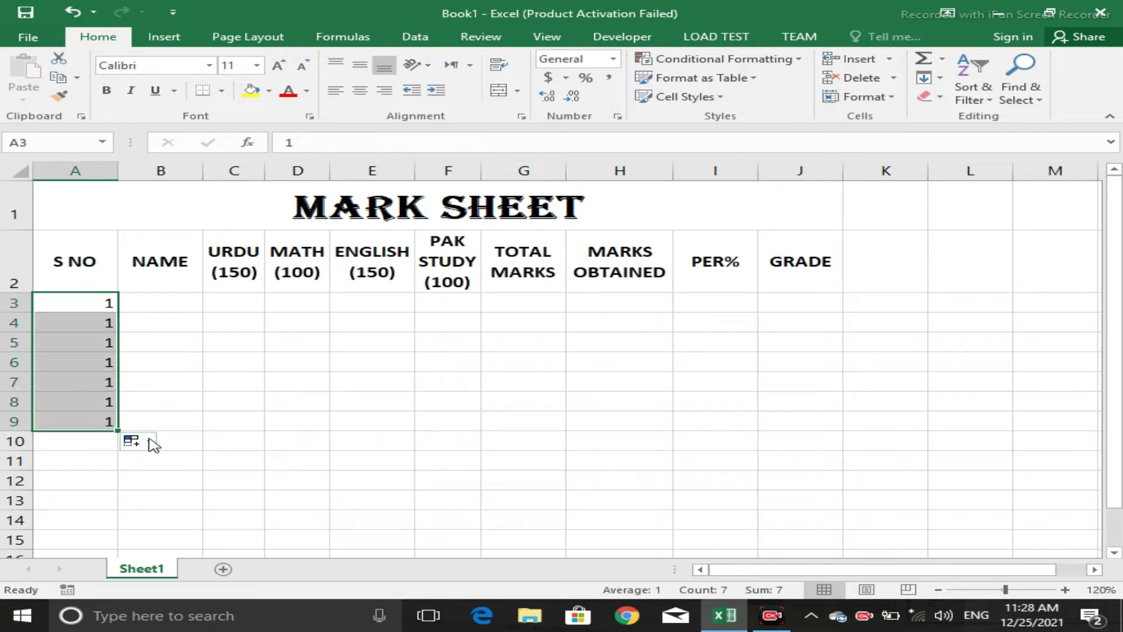
pyautogui.click(142, 442)
pyautogui.click(156, 480)
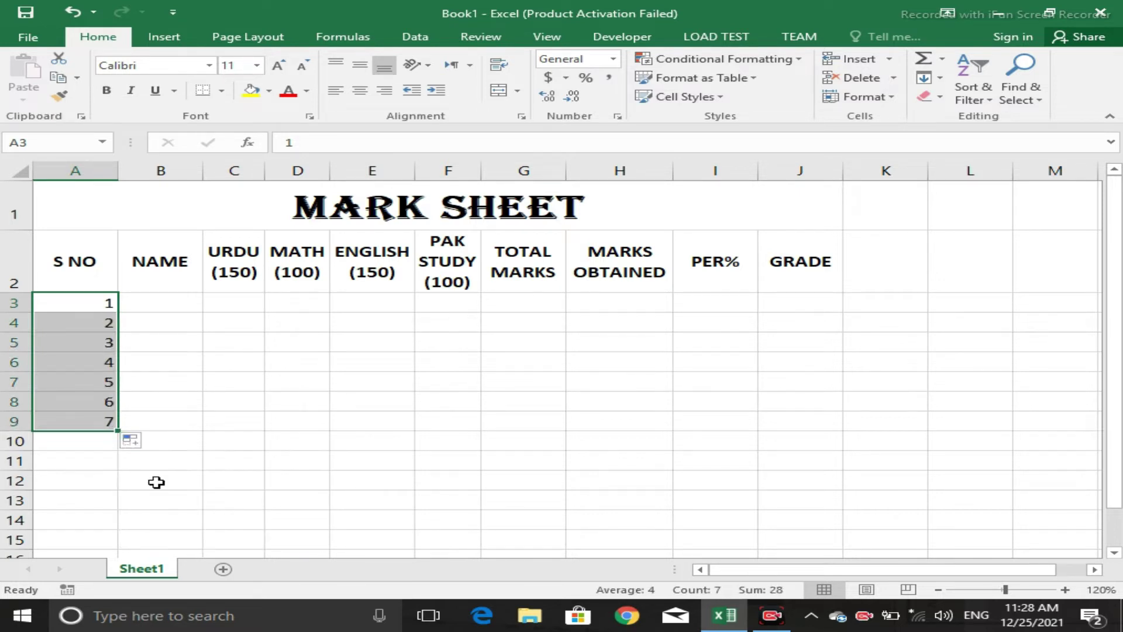
pyautogui.click(162, 301)
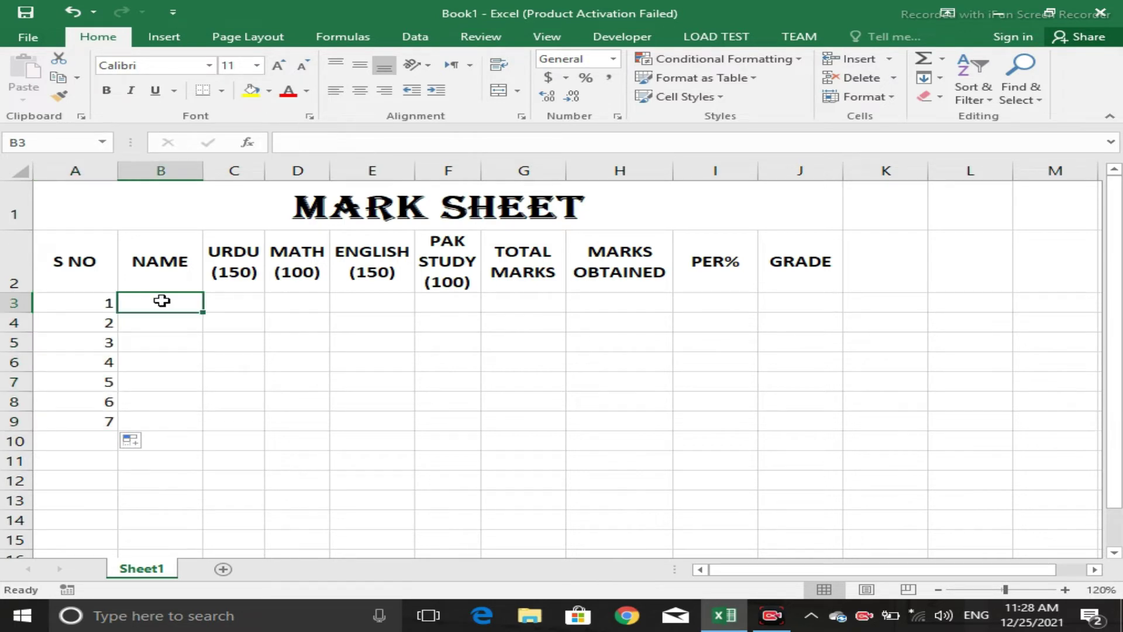
# - Enter the first four students' names in B3:B6
pyautogui.write('ALI')
pyautogui.press('Return')
pyautogui.write('AH')
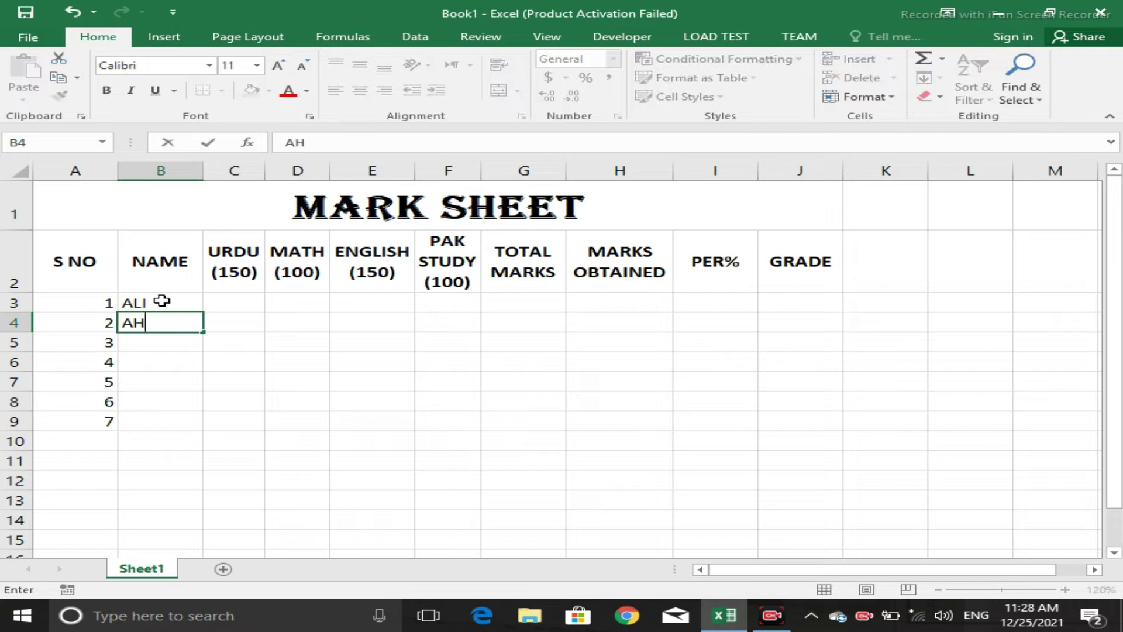
pyautogui.write('MED')
pyautogui.press('Return')
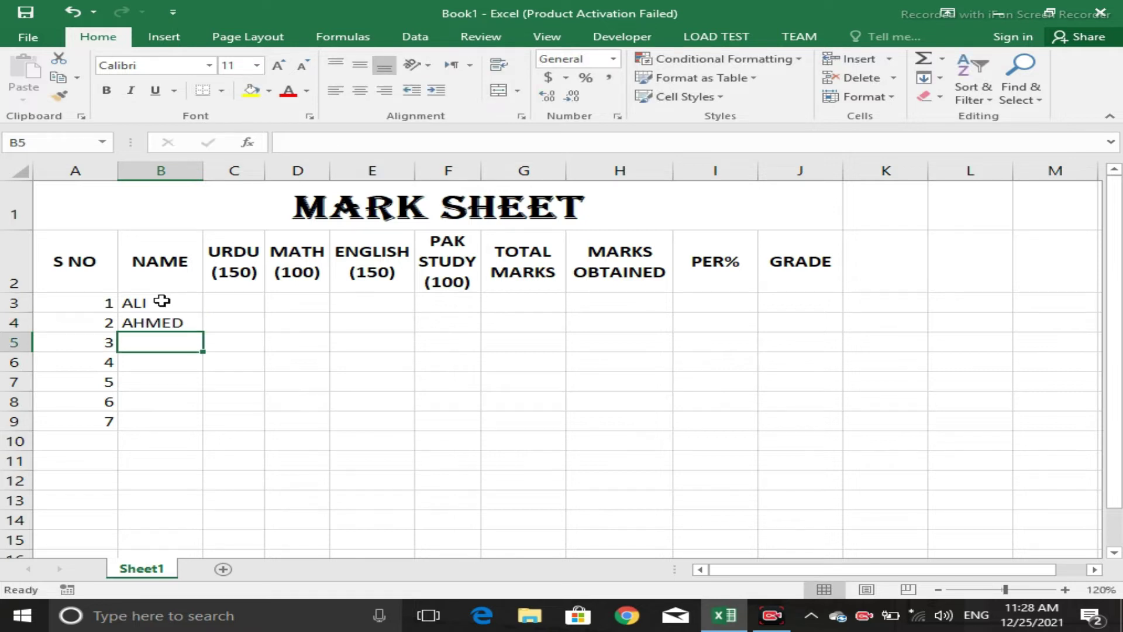
pyautogui.write('IMRAN')
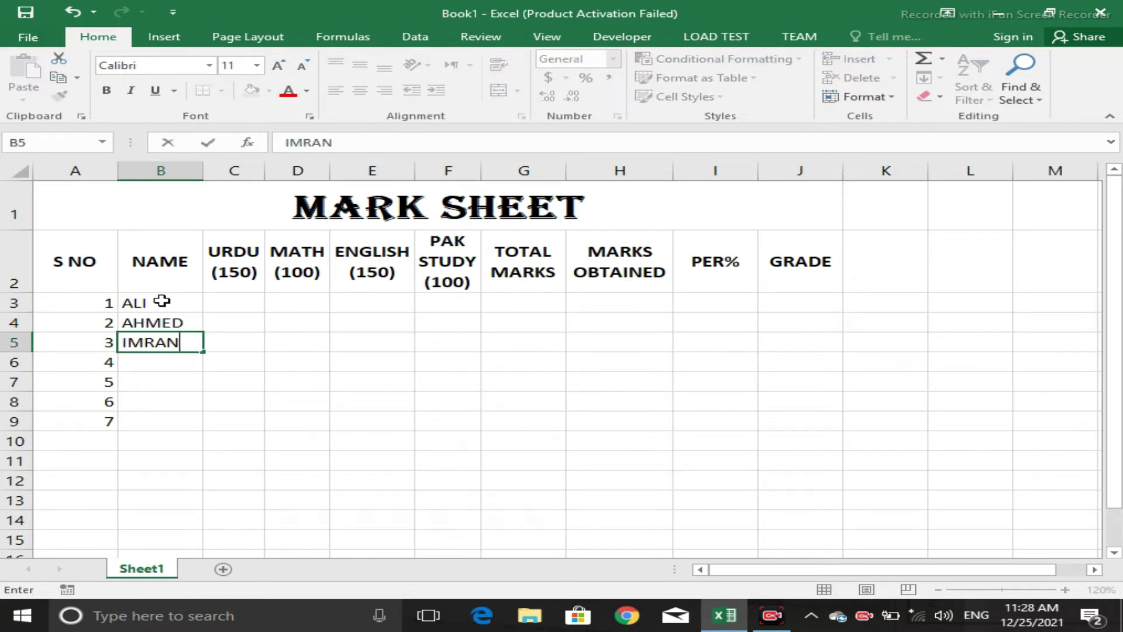
pyautogui.press('Return')
pyautogui.write('Kshif')
pyautogui.press('BackSpace')
pyautogui.press('BackSpace')
pyautogui.press('BackSpace')
pyautogui.press('BackSpace')
pyautogui.write('a')
pyautogui.press('BackSpace')
pyautogui.write('A')
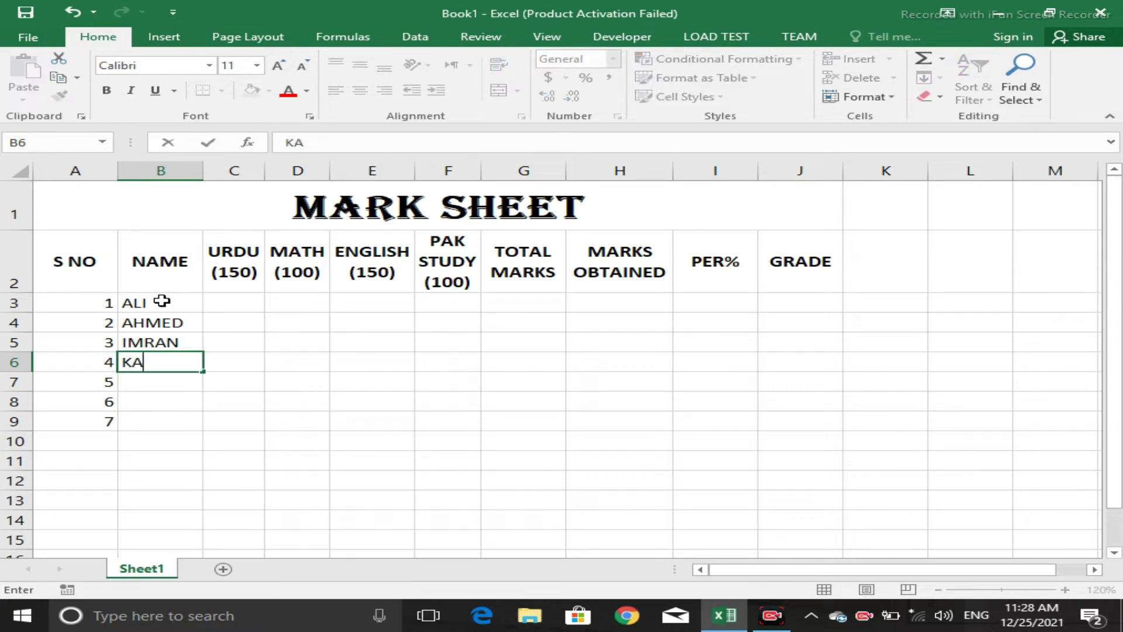
pyautogui.write('SHIF')
pyautogui.press('Return')
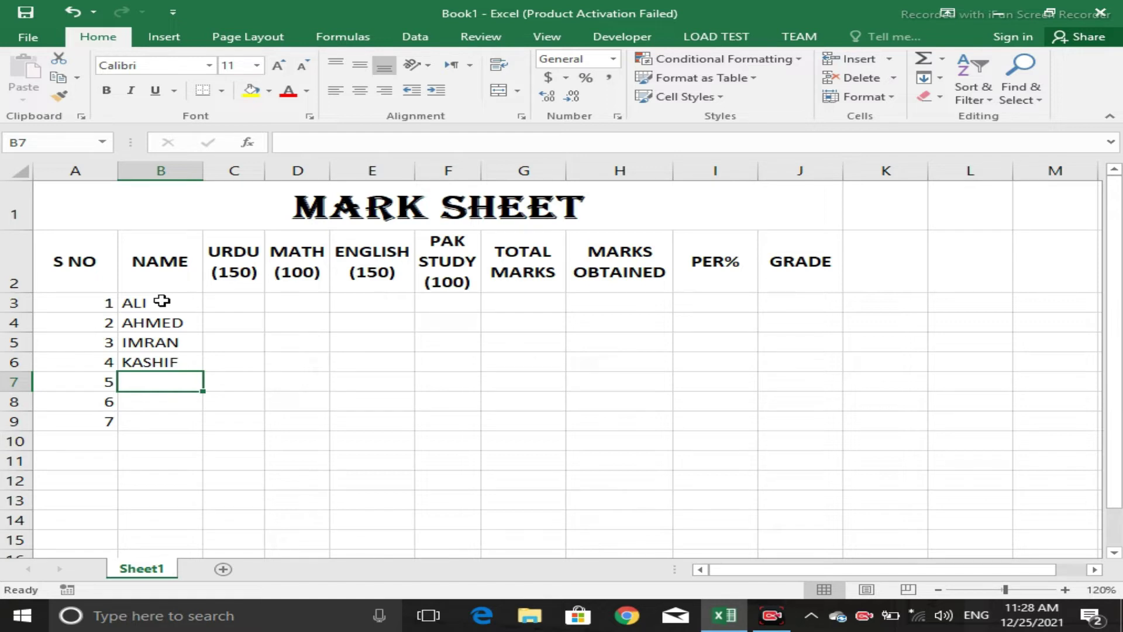
# - Enter the remaining three students' names in B7:B9
pyautogui.write('HAMID')
pyautogui.press('Return')
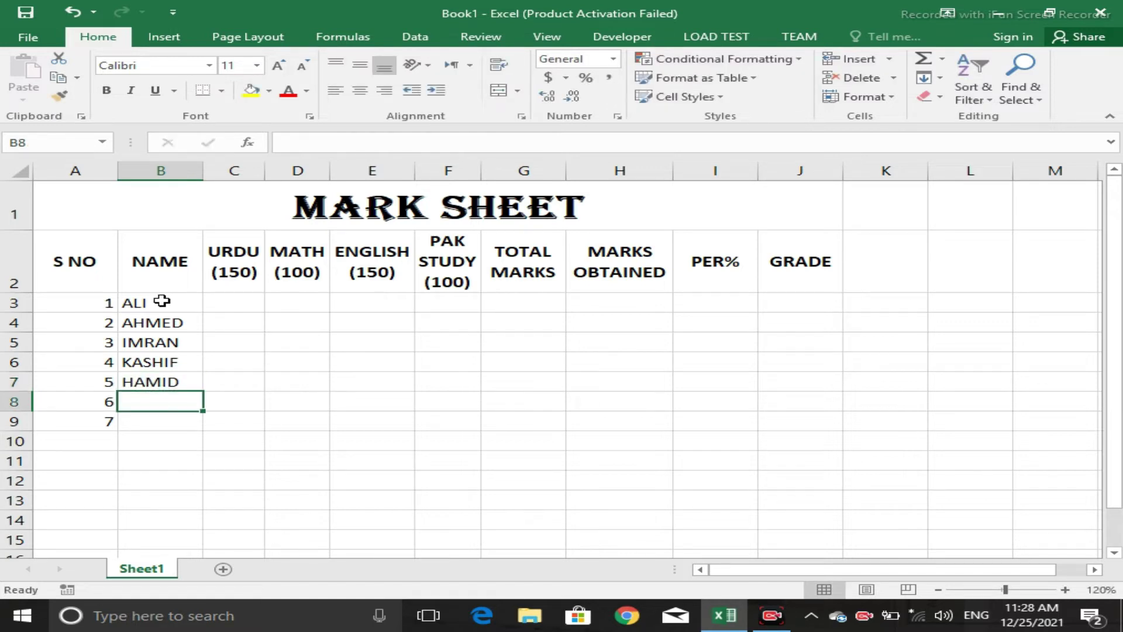
pyautogui.write('ALI')
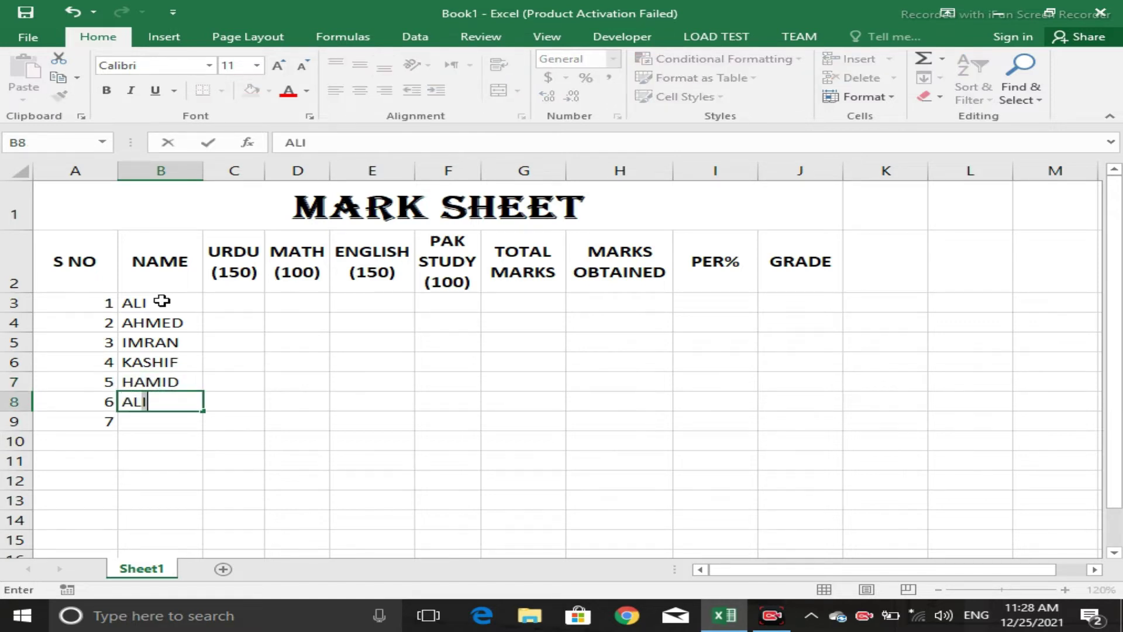
pyautogui.write('NA')
pyautogui.press('Return')
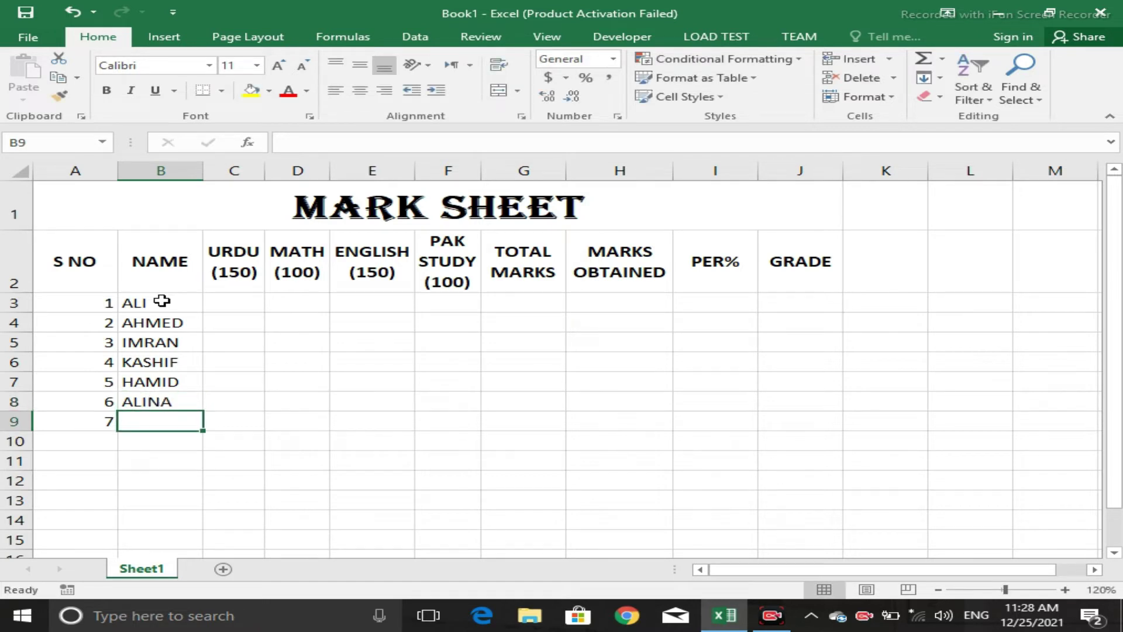
pyautogui.write('SAIMA')
pyautogui.press('Tab')
pyautogui.press('Up')
pyautogui.press('Up')
pyautogui.press('Up')
pyautogui.press('Up')
pyautogui.press('Up')
pyautogui.press('Up')
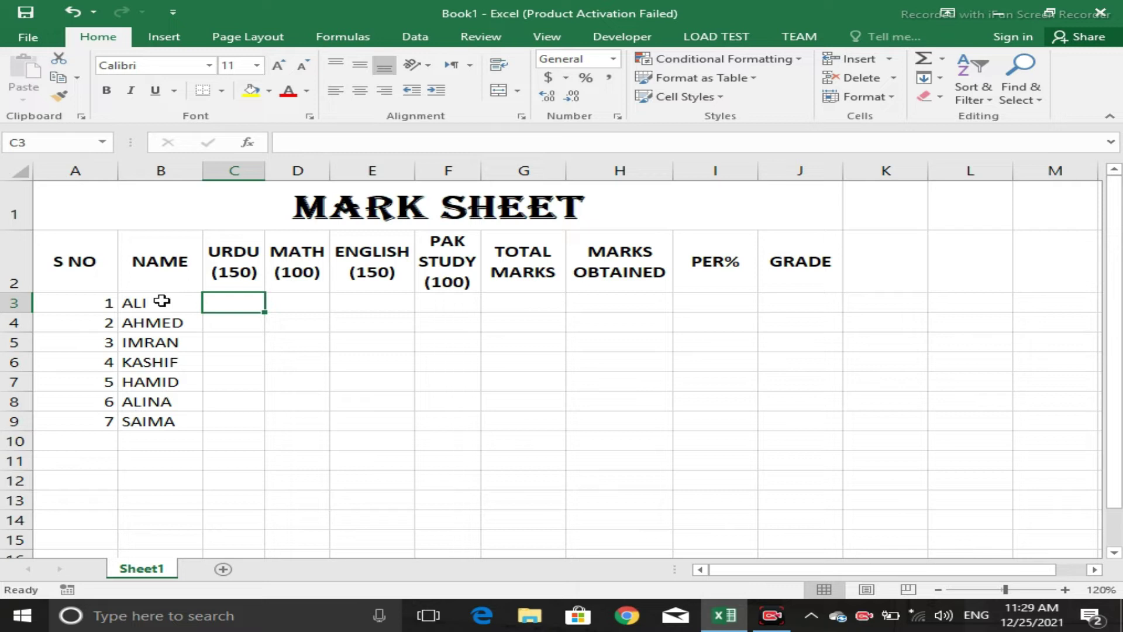
# - Enter the first student's marks 120, 65, 115 and 78 in C3:F3
pyautogui.write('12')
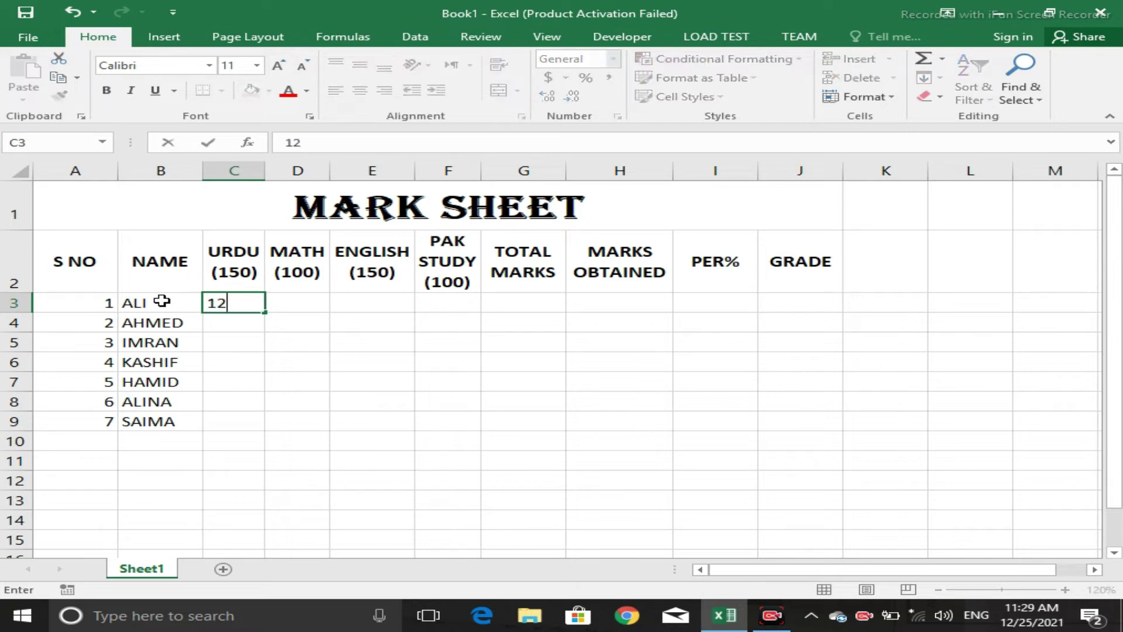
pyautogui.write('0')
pyautogui.press('Tab')
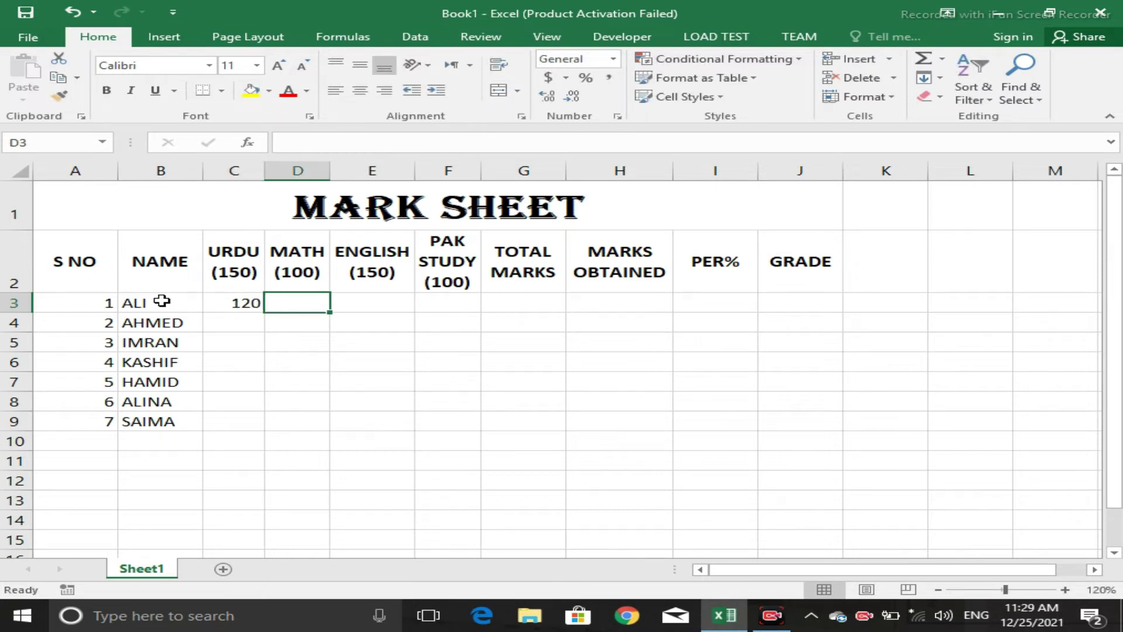
pyautogui.write('65')
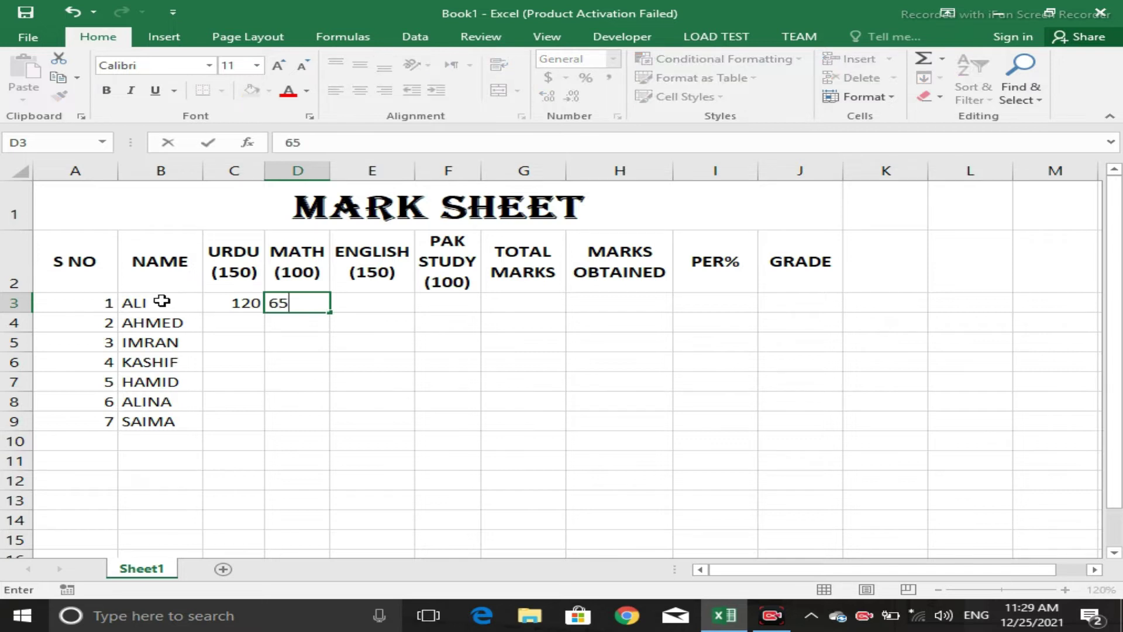
pyautogui.press('Tab')
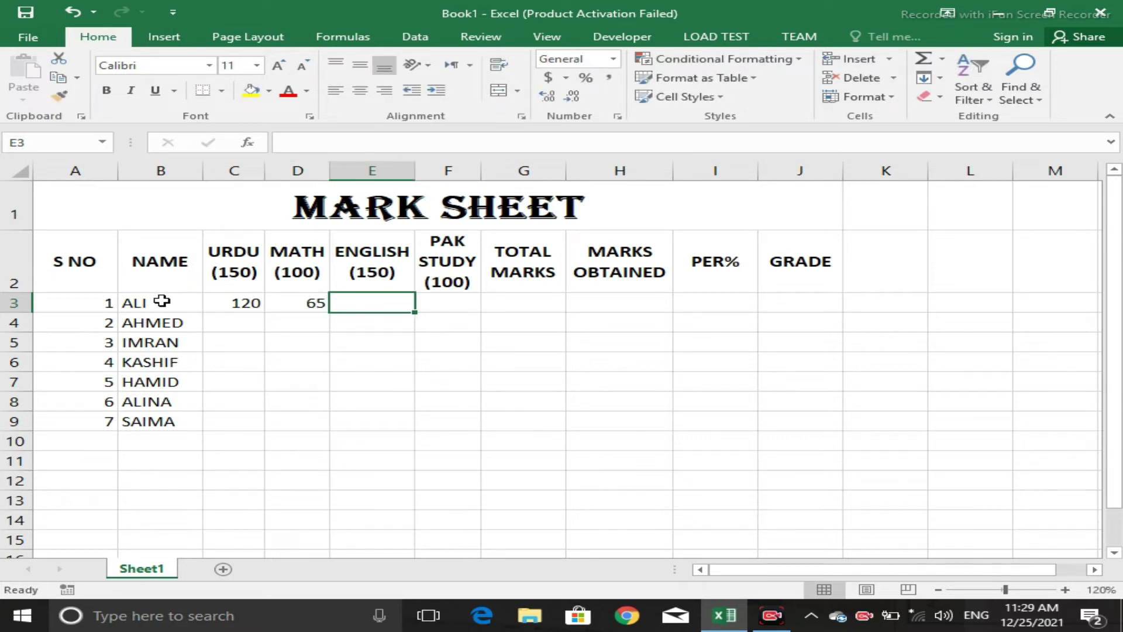
pyautogui.write('115')
pyautogui.press('Tab')
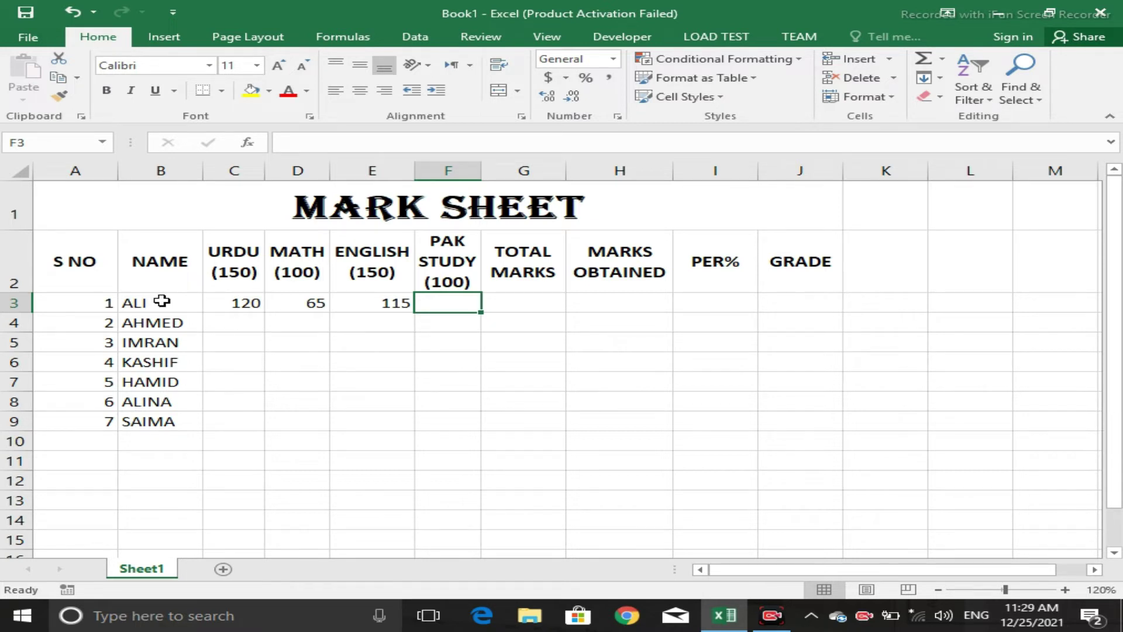
pyautogui.write('78')
pyautogui.press('Tab')
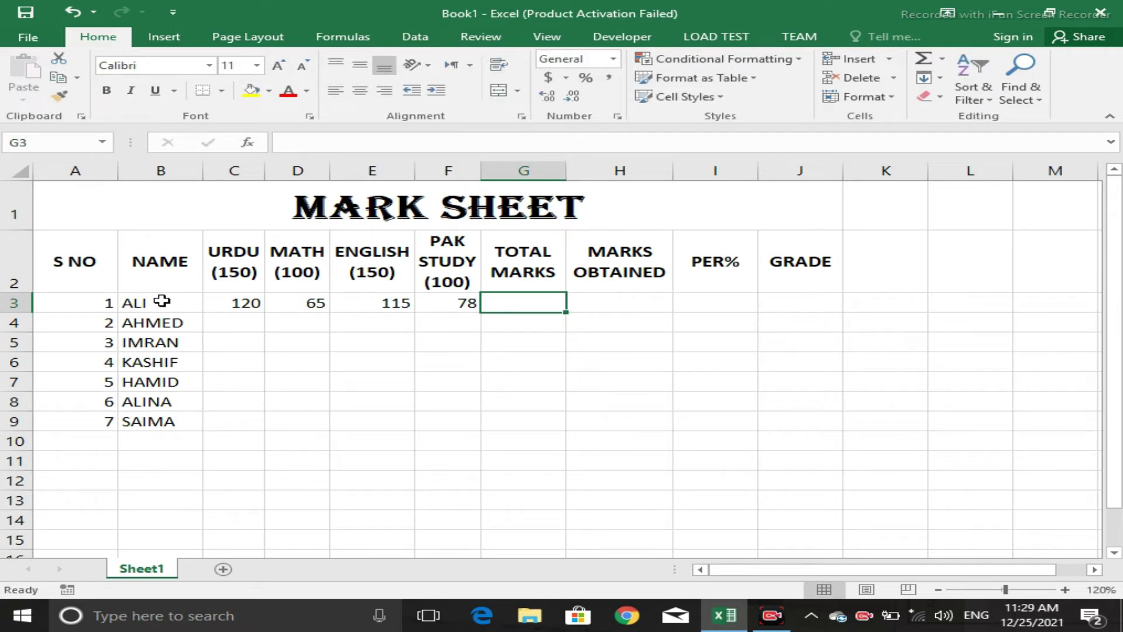
pyautogui.write('=')
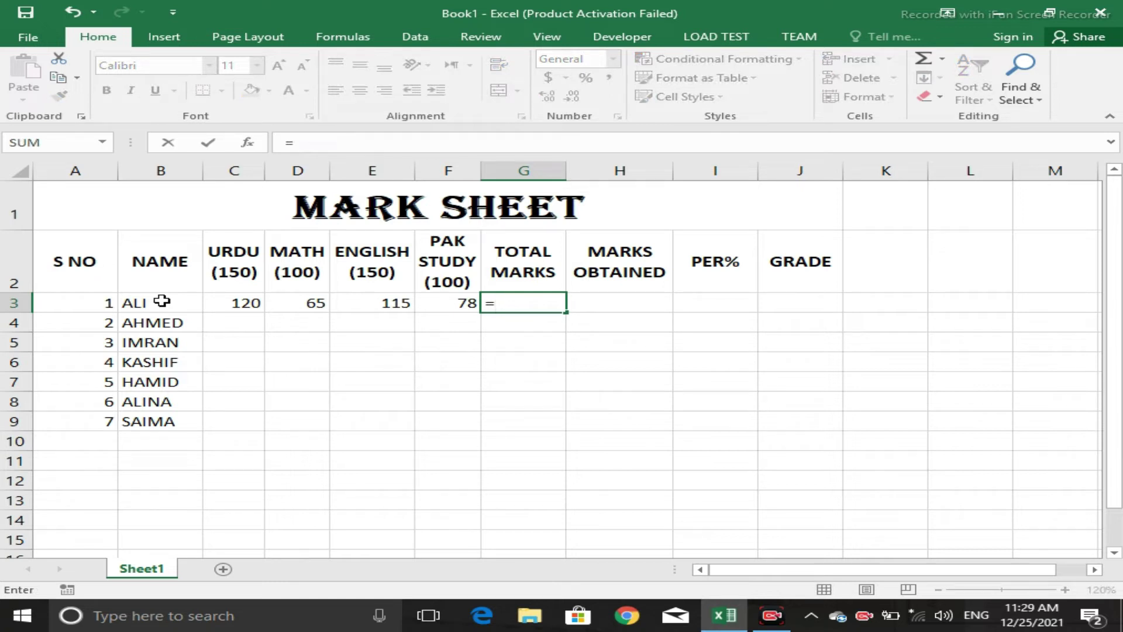
pyautogui.write('SSU')
# - Enter a SUM formula for ALI's total in G3 and dismiss the circular-reference warning
pyautogui.press('BackSpace')
pyautogui.press('BackSpace')
pyautogui.write('UM')
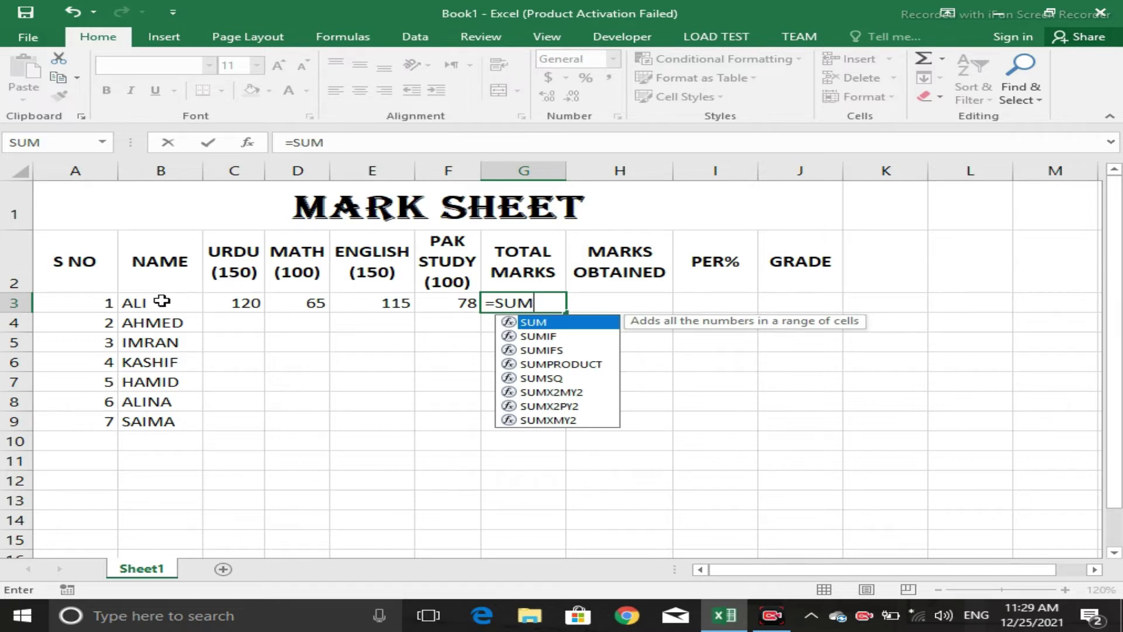
pyautogui.write('(')
pyautogui.hotkey('shift', 'Left')
pyautogui.hotkey('shift', 'Left')
pyautogui.hotkey('shift', 'Left')
pyautogui.hotkey('shift', 'Left')
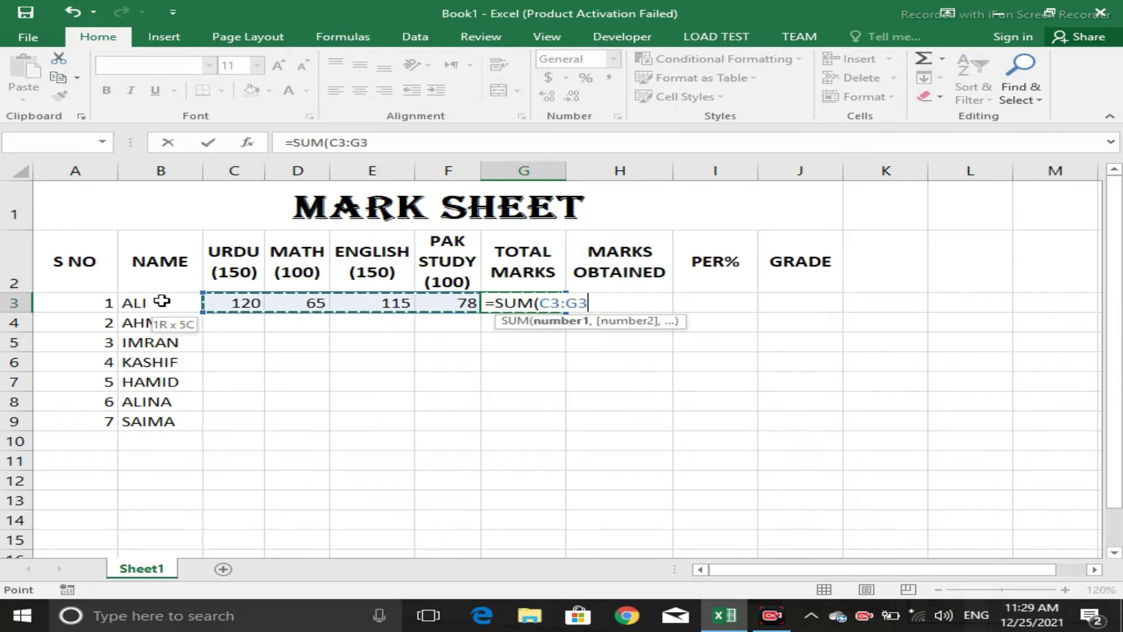
pyautogui.write(')')
pyautogui.press('Return')
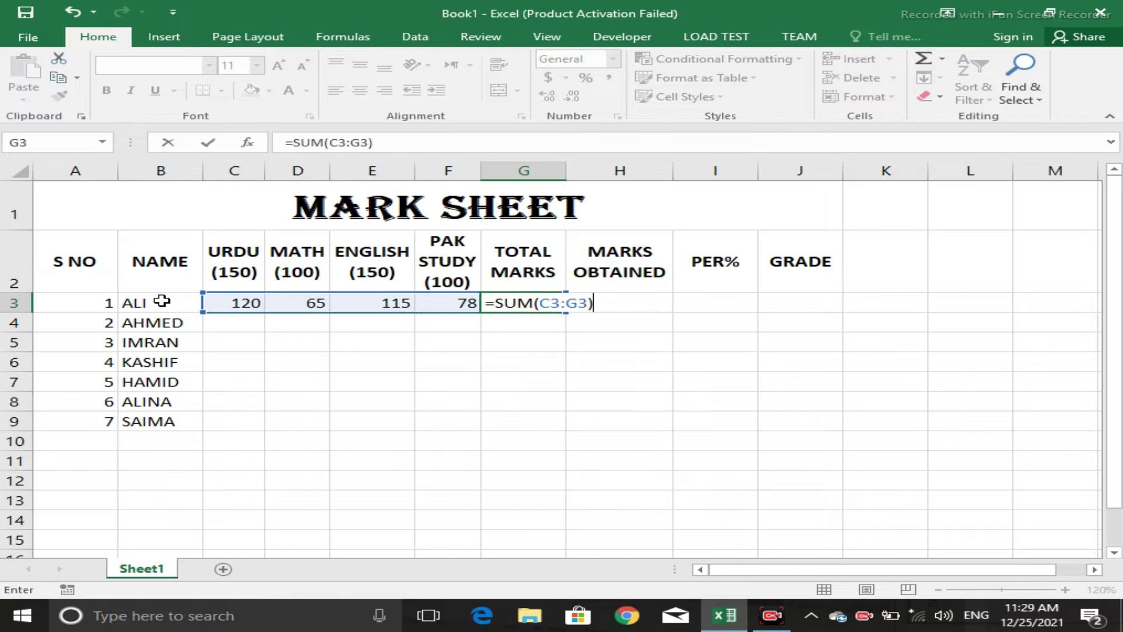
pyautogui.press('Return')
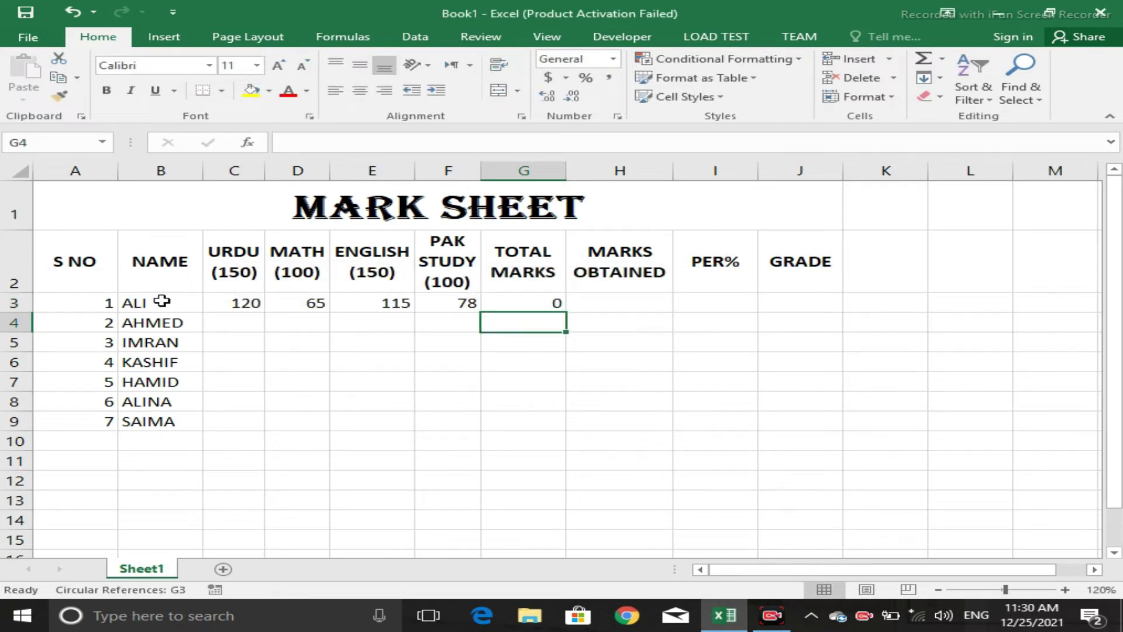
# - Correct G3's formula to =SUM(C3:F3) so ALI's total reads 378
pyautogui.press('Up')
pyautogui.press('F2')
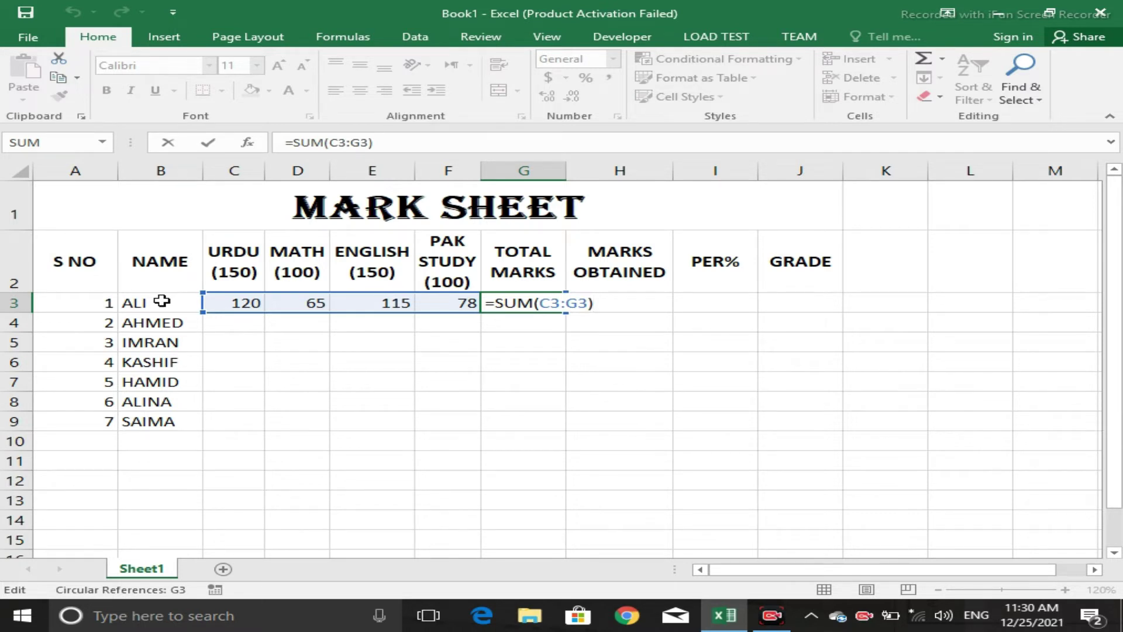
pyautogui.press('BackSpace')
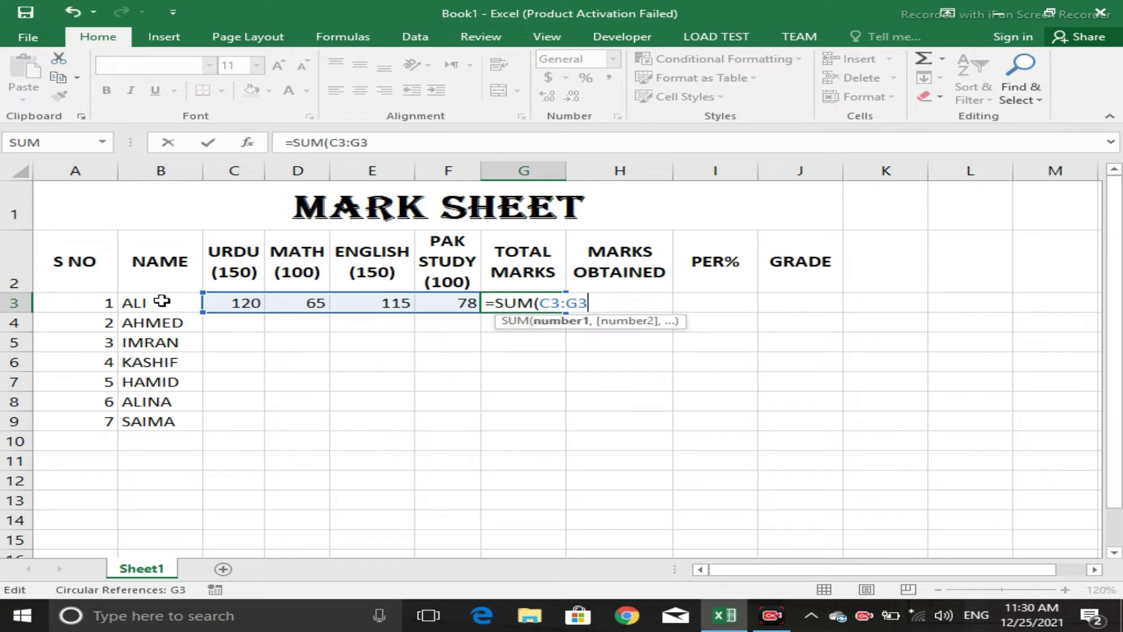
pyautogui.press('BackSpace')
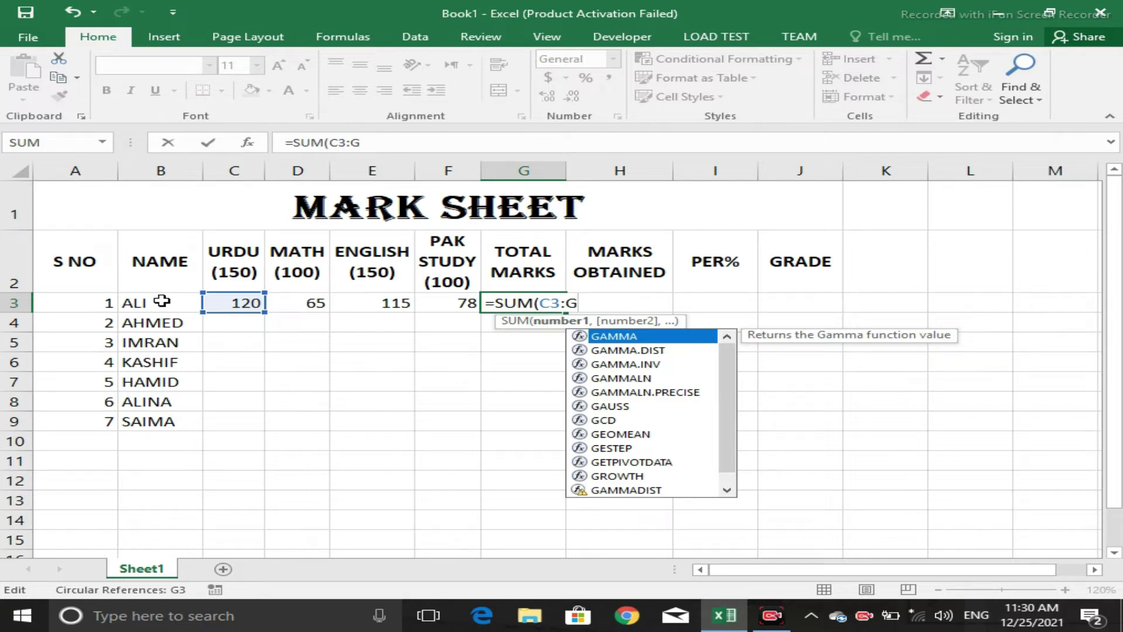
pyautogui.press('BackSpace')
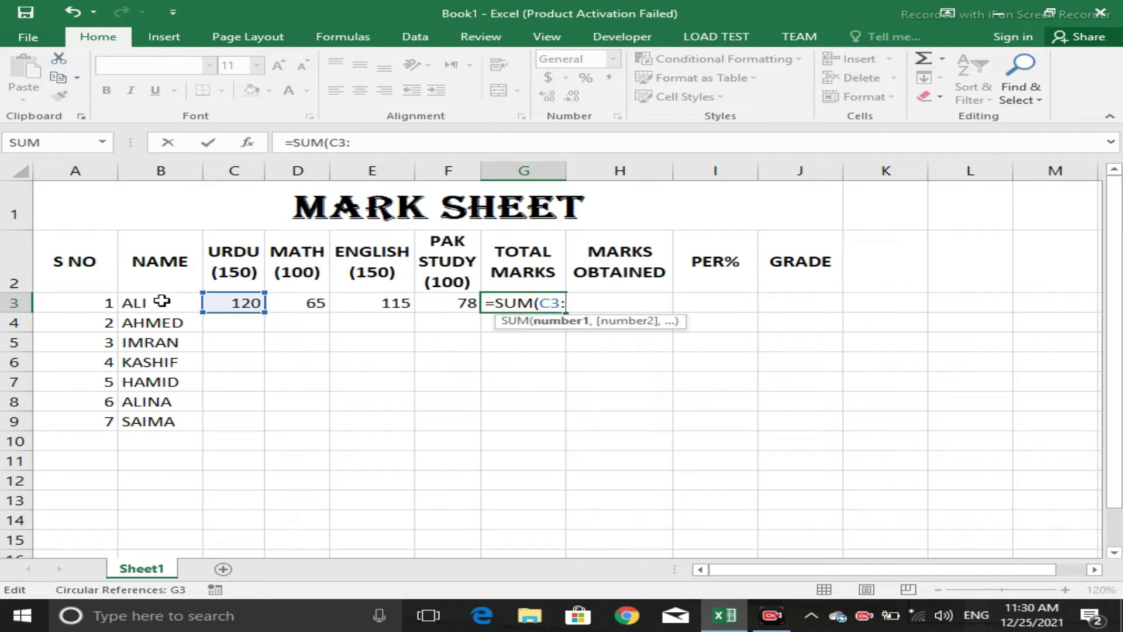
pyautogui.write('F')
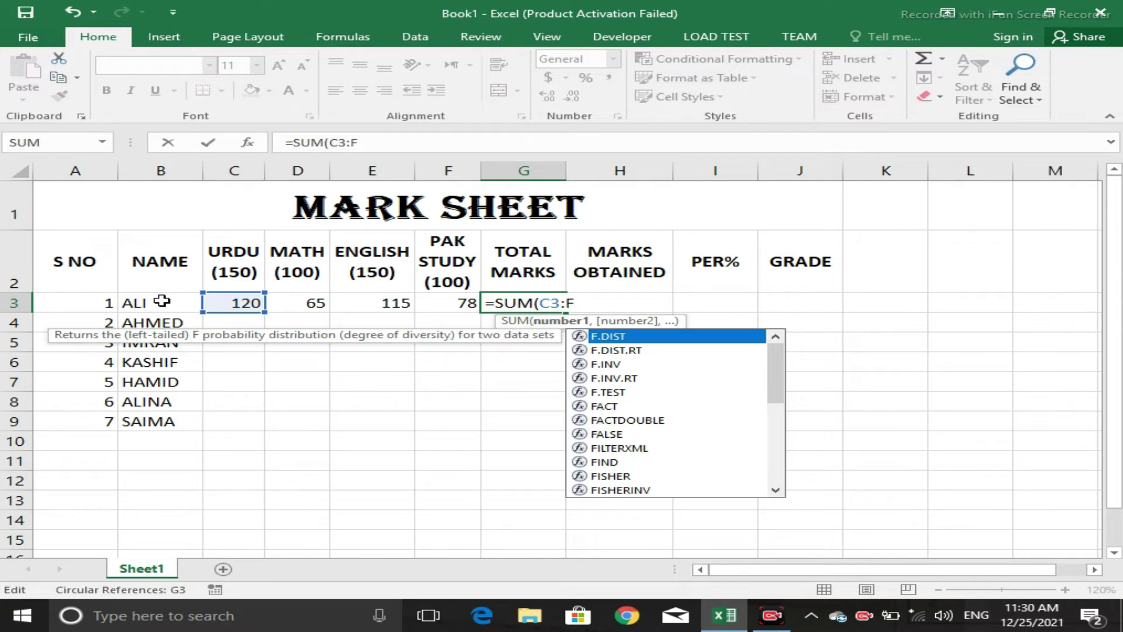
pyautogui.write('3)')
pyautogui.press('Return')
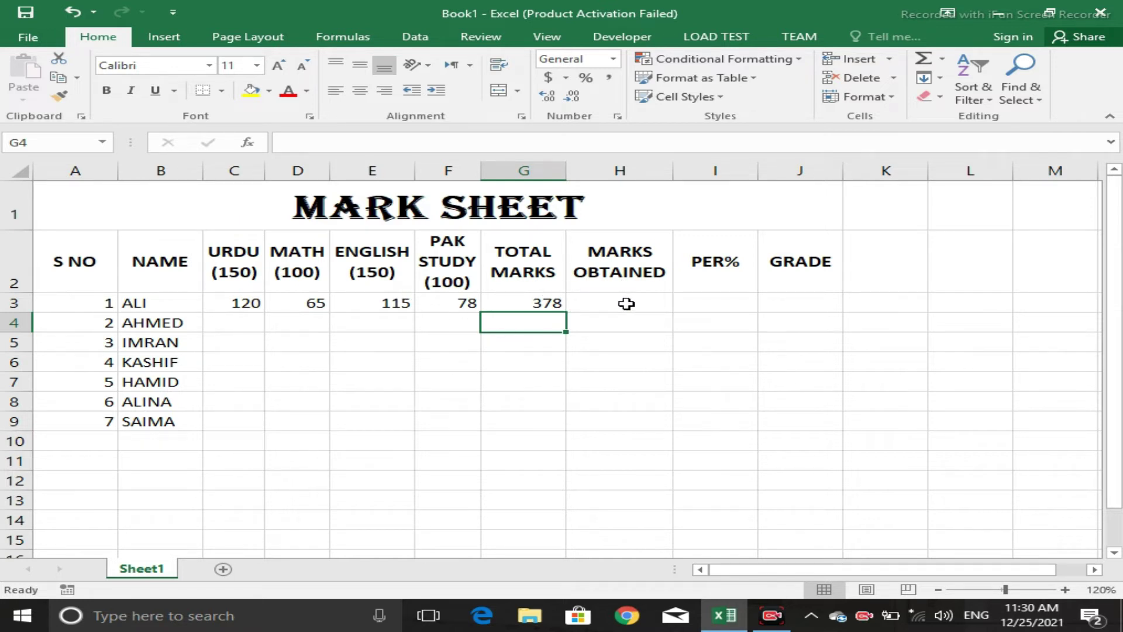
# - Replace ALI's total in G3 with the value 500
pyautogui.click(520, 304)
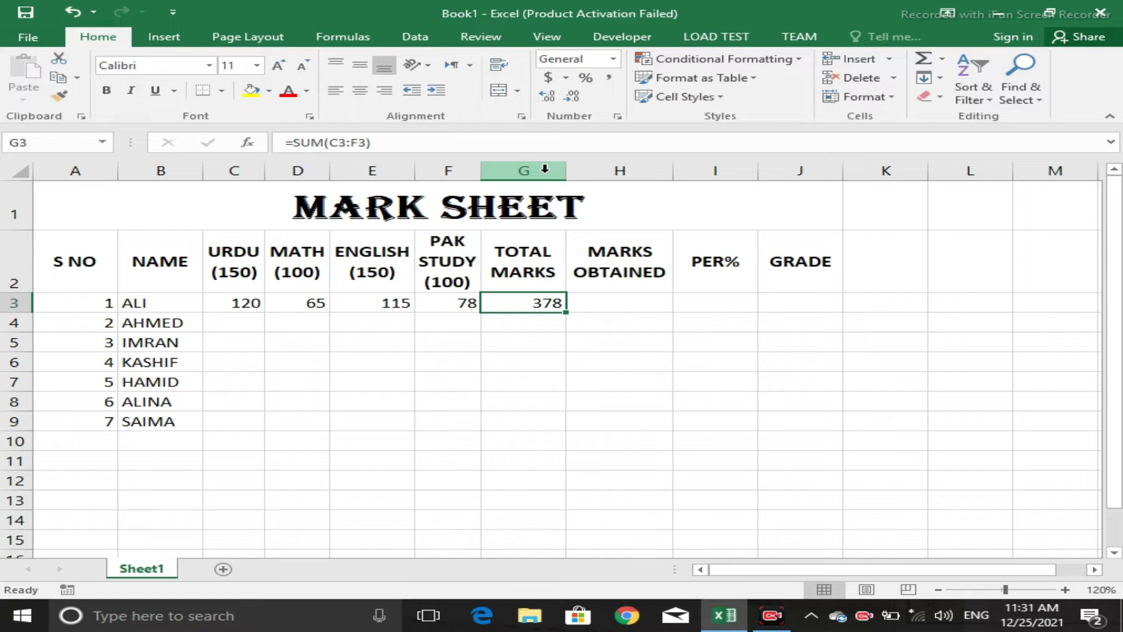
pyautogui.click(545, 170)
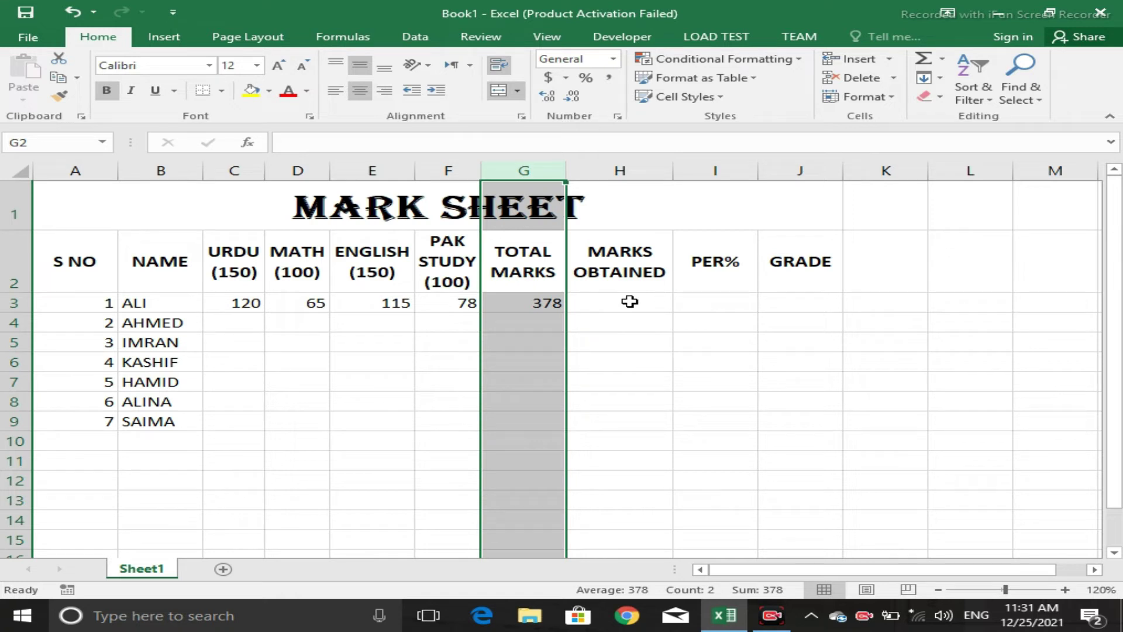
pyautogui.click(544, 301)
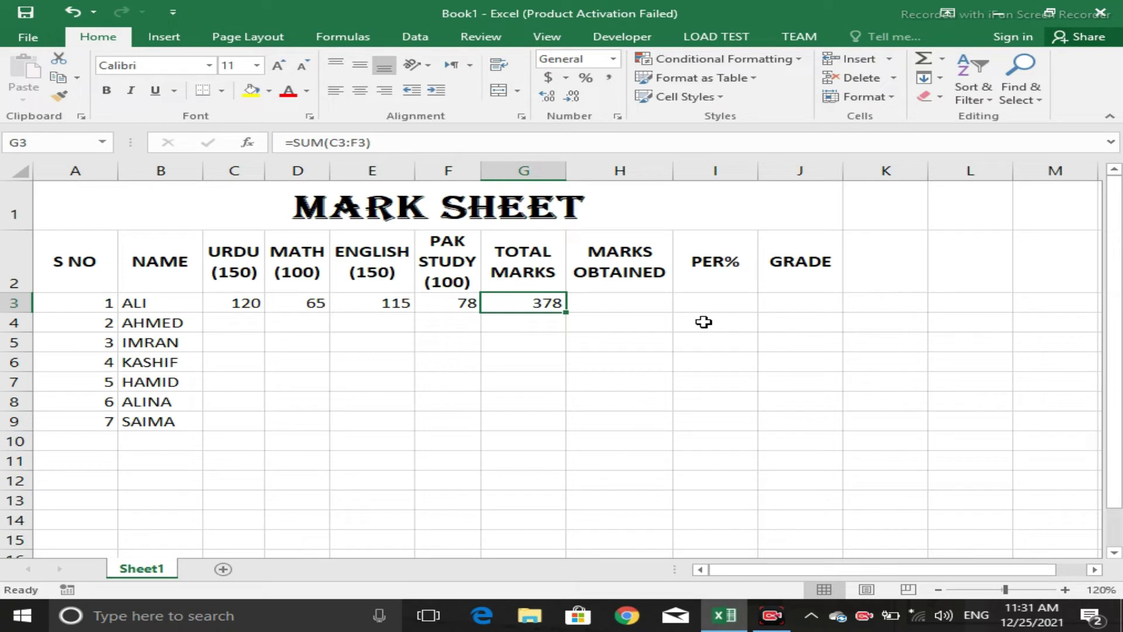
pyautogui.write('500')
pyautogui.press('Tab')
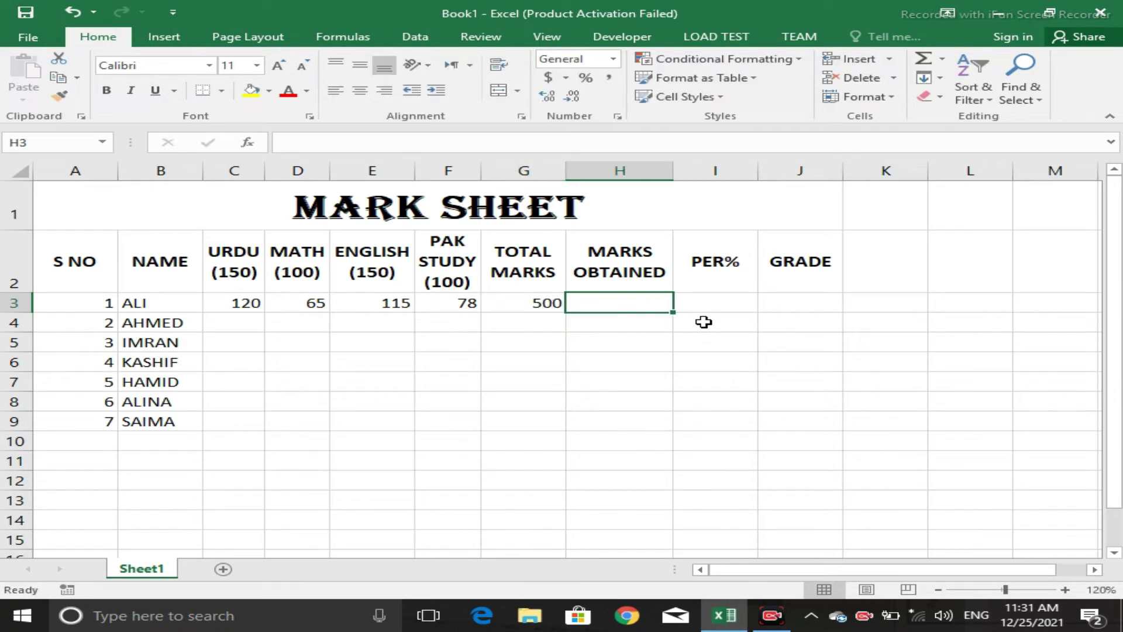
# - Copy 500 down the TOTAL MARKS column from G3 to G9
pyautogui.press('Left')
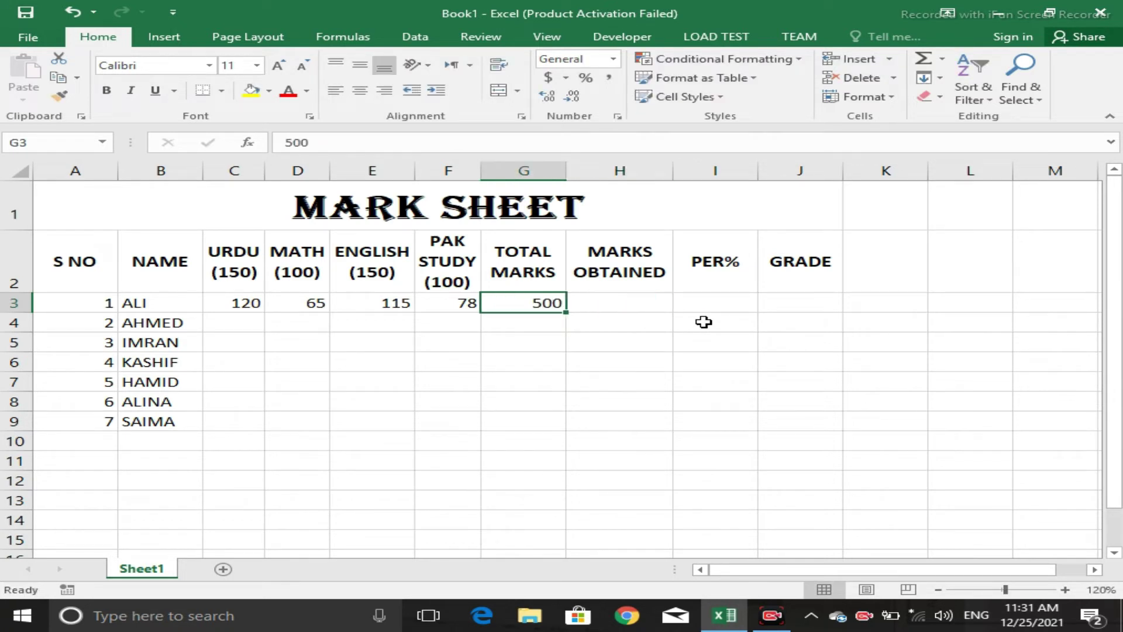
pyautogui.hotkey('shift', 'Down')
pyautogui.hotkey('shift', 'Down')
pyautogui.hotkey('shift', 'Down')
pyautogui.hotkey('shift', 'Down')
pyautogui.hotkey('shift', 'Down')
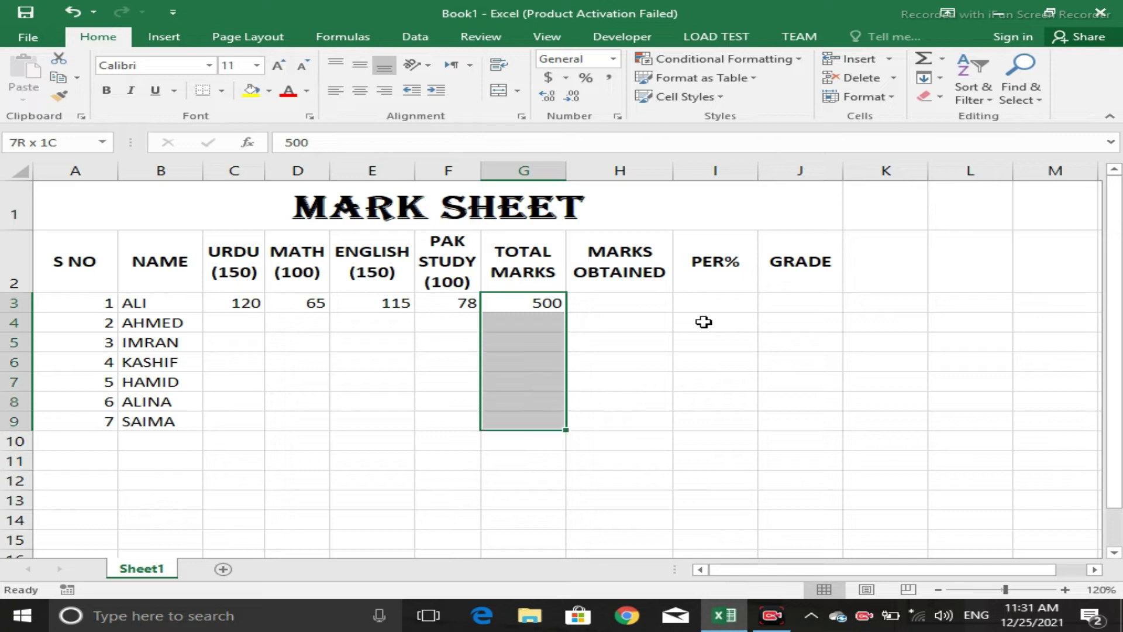
pyautogui.click(535, 302)
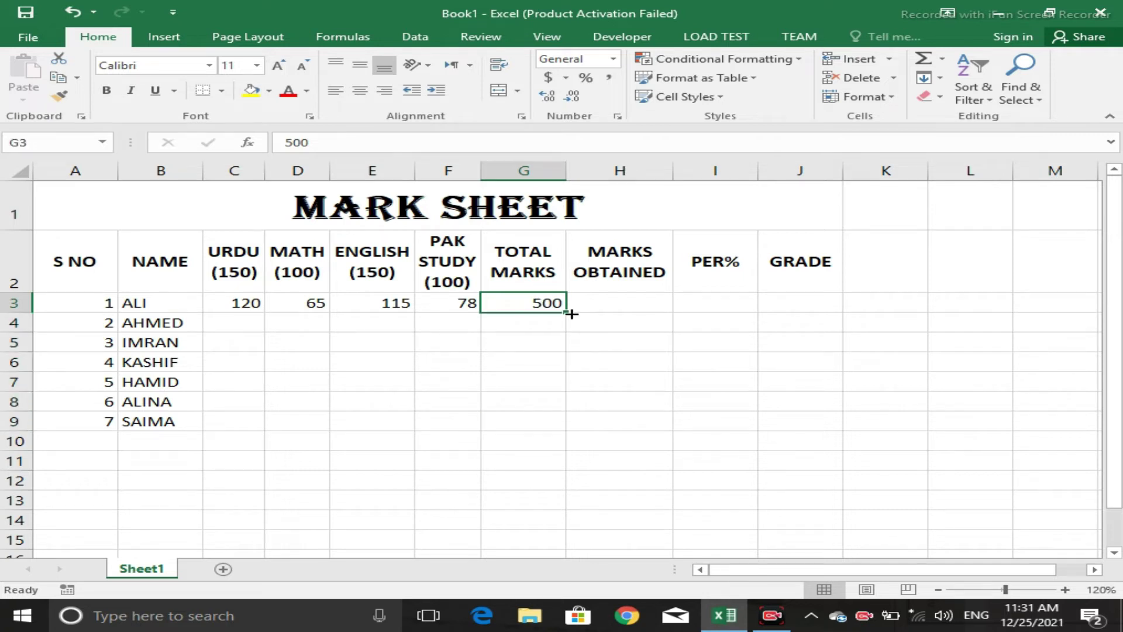
pyautogui.moveTo(566, 312); pyautogui.dragTo(560, 419)
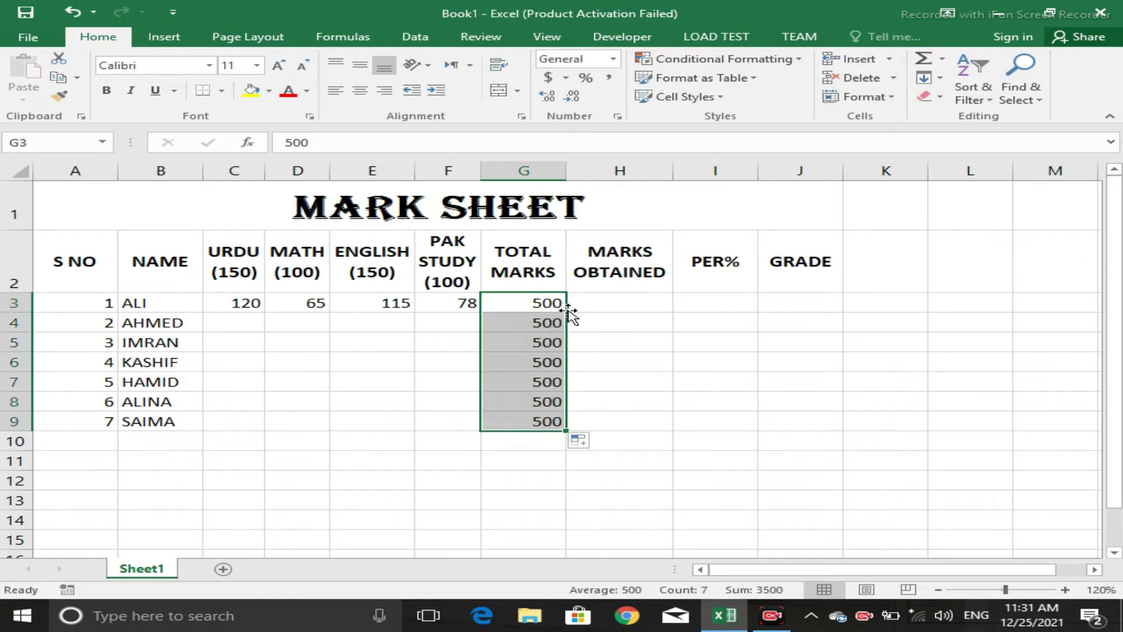
pyautogui.click(599, 303)
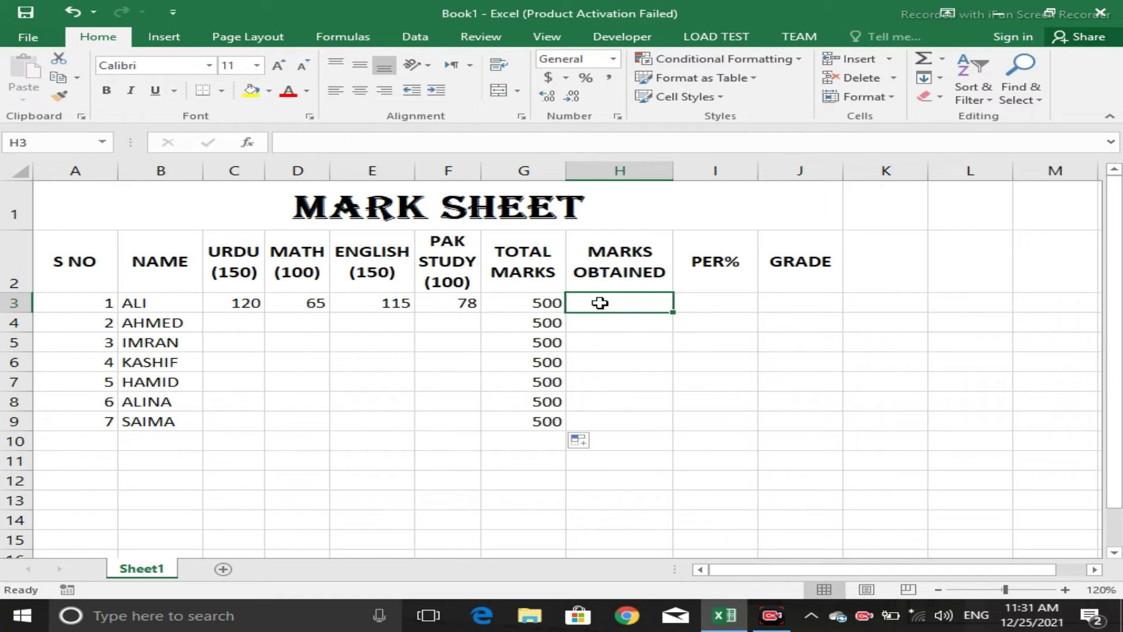
# - Enter =SUM(C3:F3) in H3 so ALI's marks obtained show 378
pyautogui.write('=')
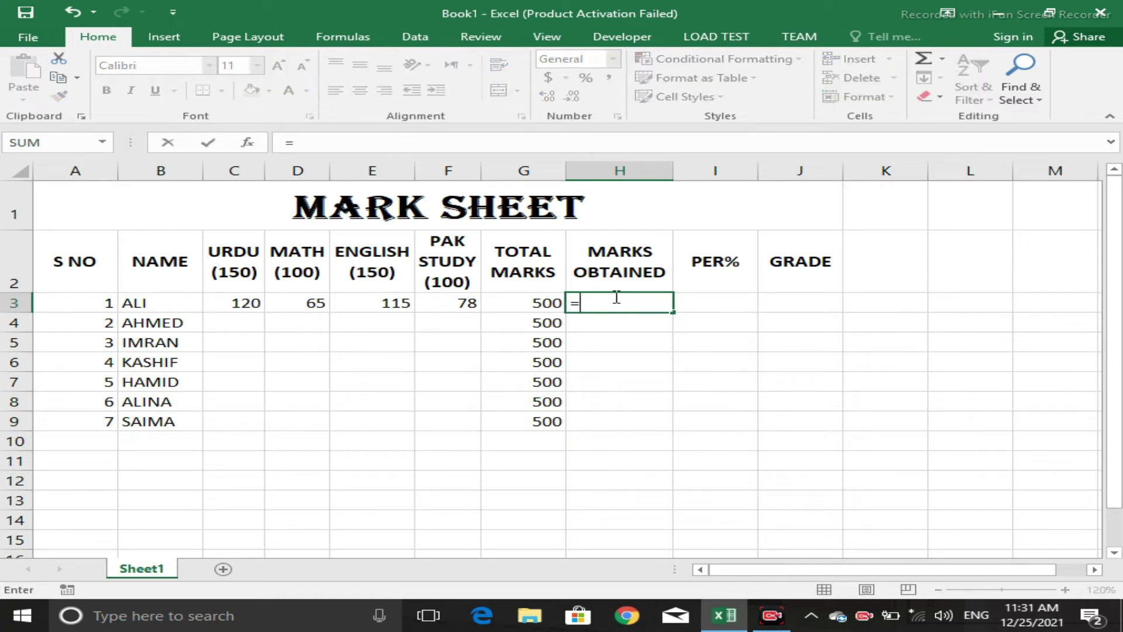
pyautogui.write('SUM')
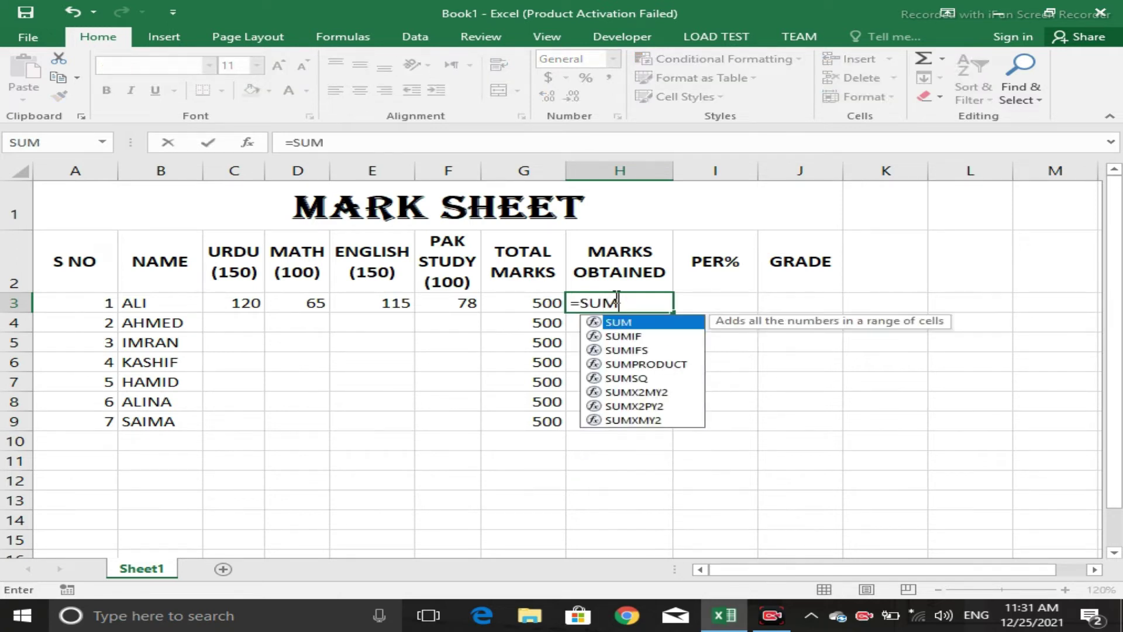
pyautogui.write('(')
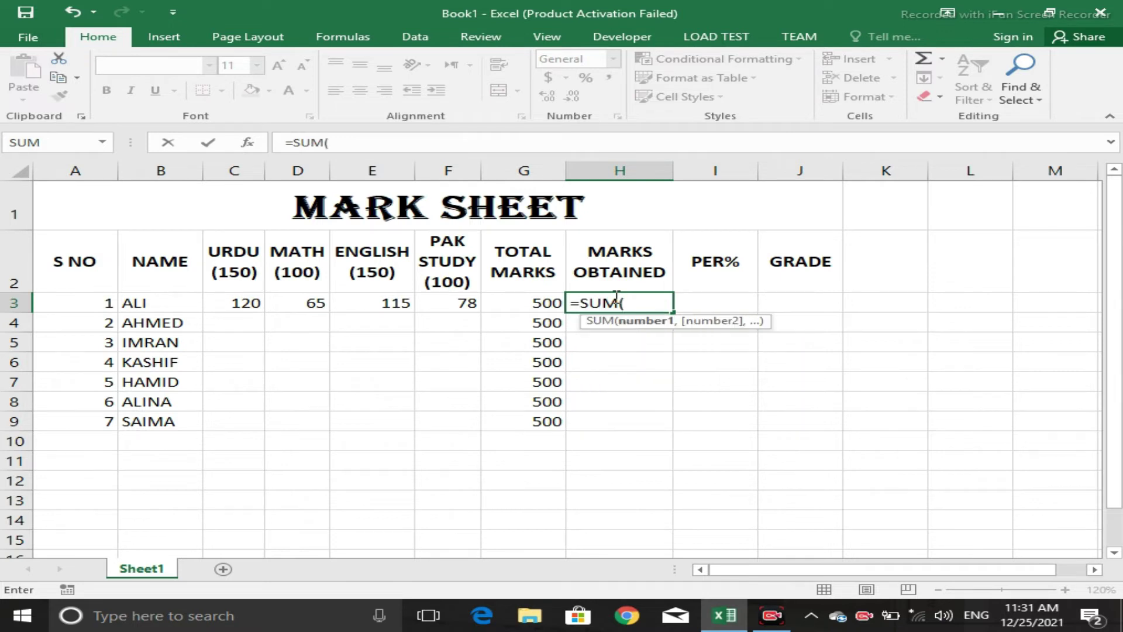
pyautogui.press('Left')
pyautogui.press('Left')
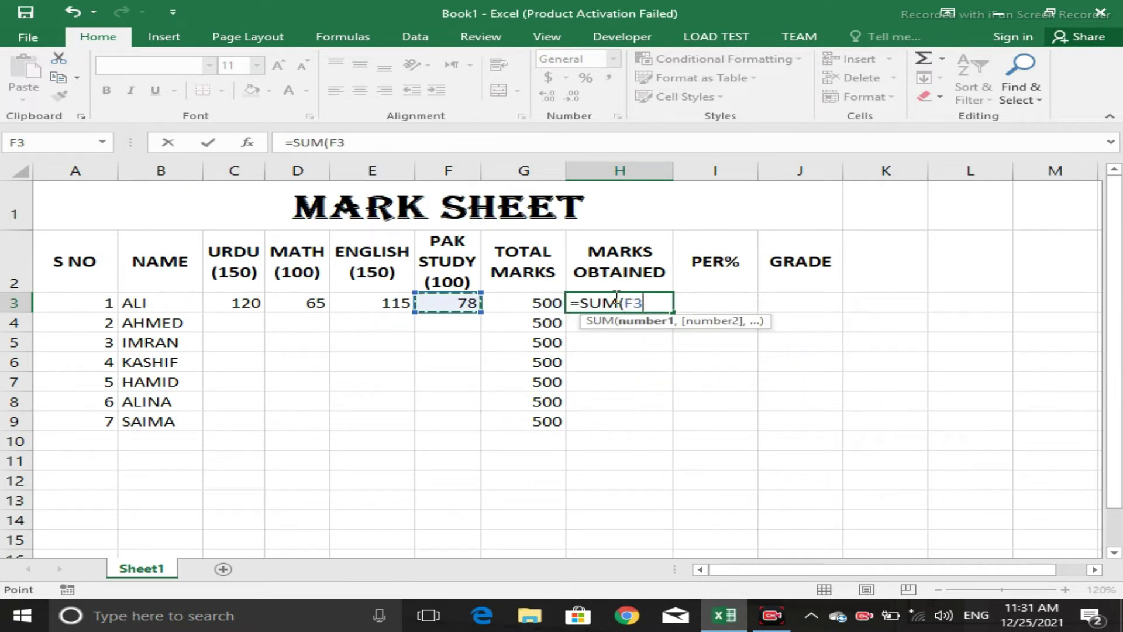
pyautogui.hotkey('shift', 'Left')
pyautogui.hotkey('shift', 'Left')
pyautogui.hotkey('shift', 'Left')
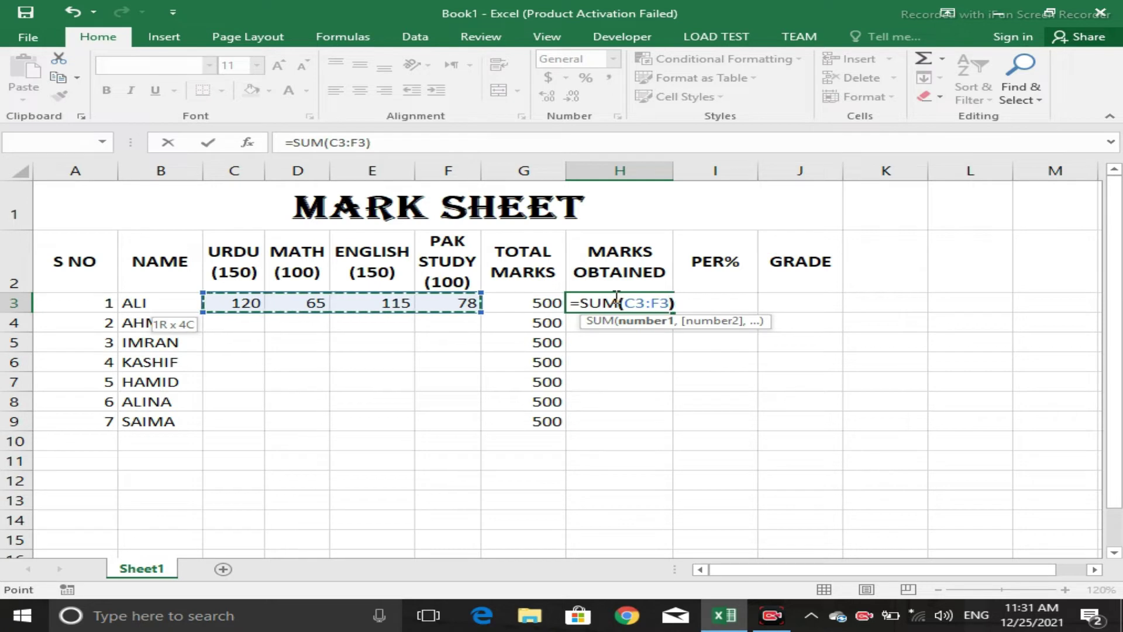
pyautogui.press('Return')
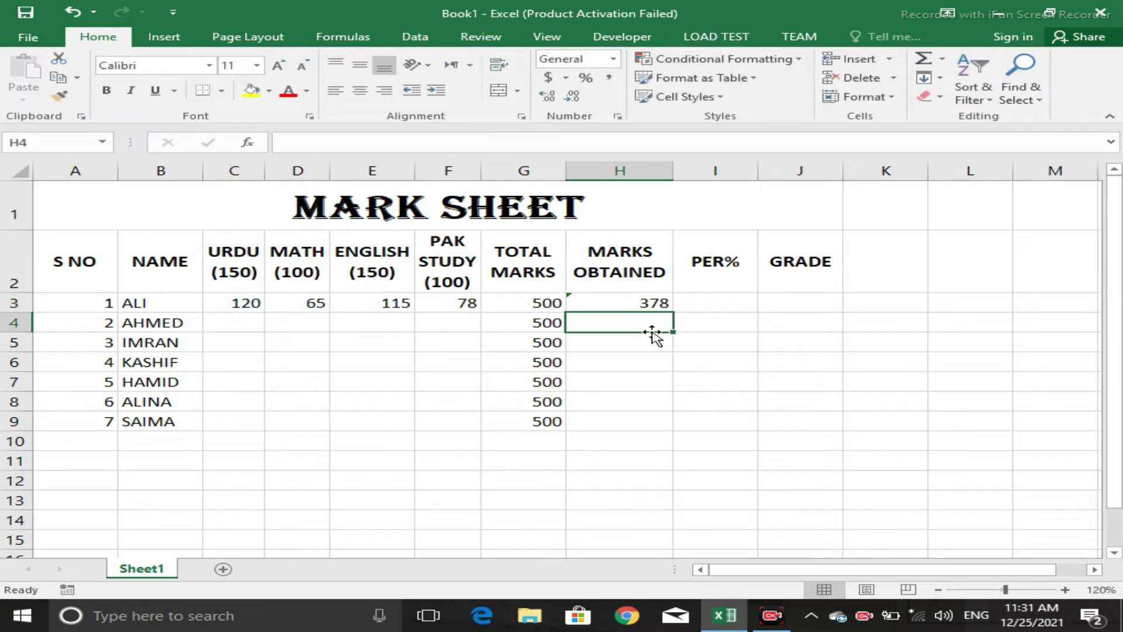
pyautogui.click(694, 303)
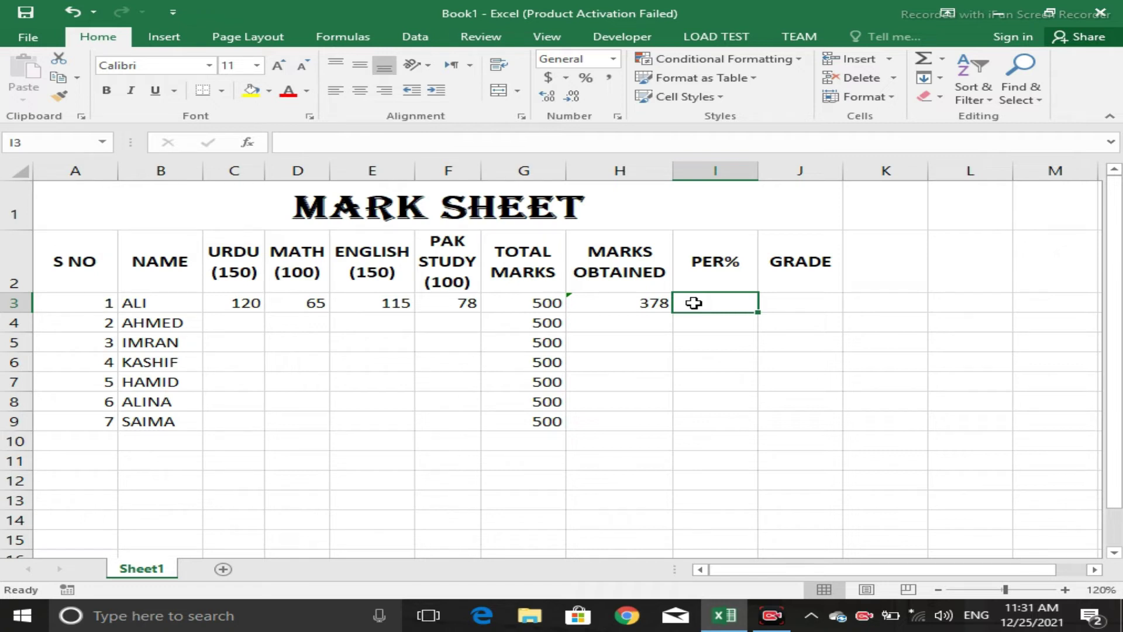
# - Enter a percentage formula in I3 using marks obtained /100* total marks, accepting Excel's correction
pyautogui.write('=')
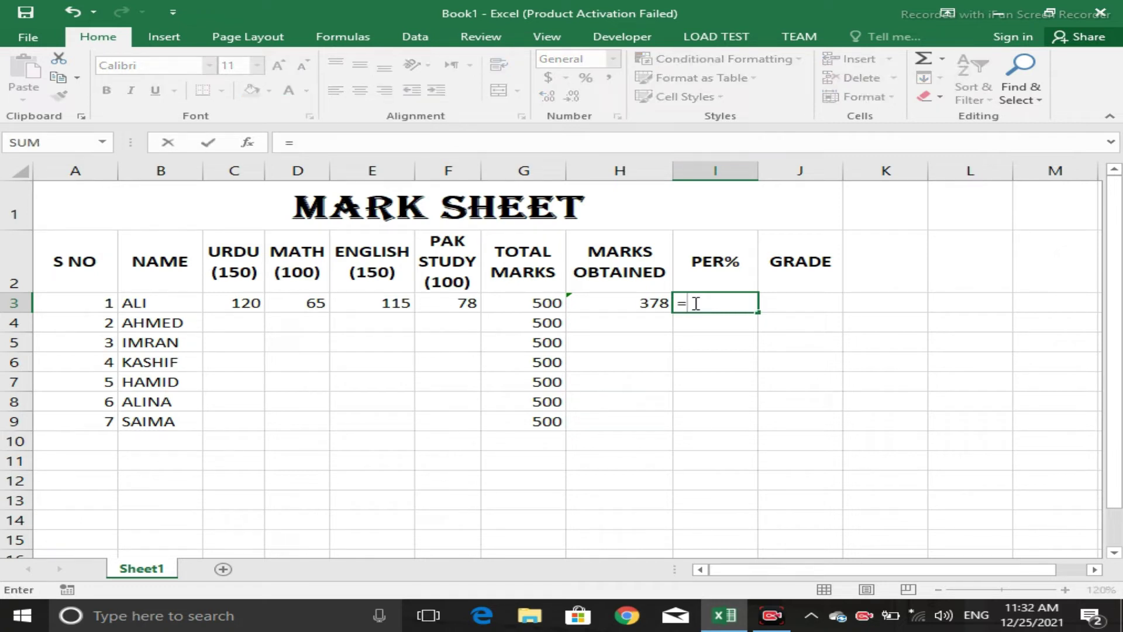
pyautogui.press('Left')
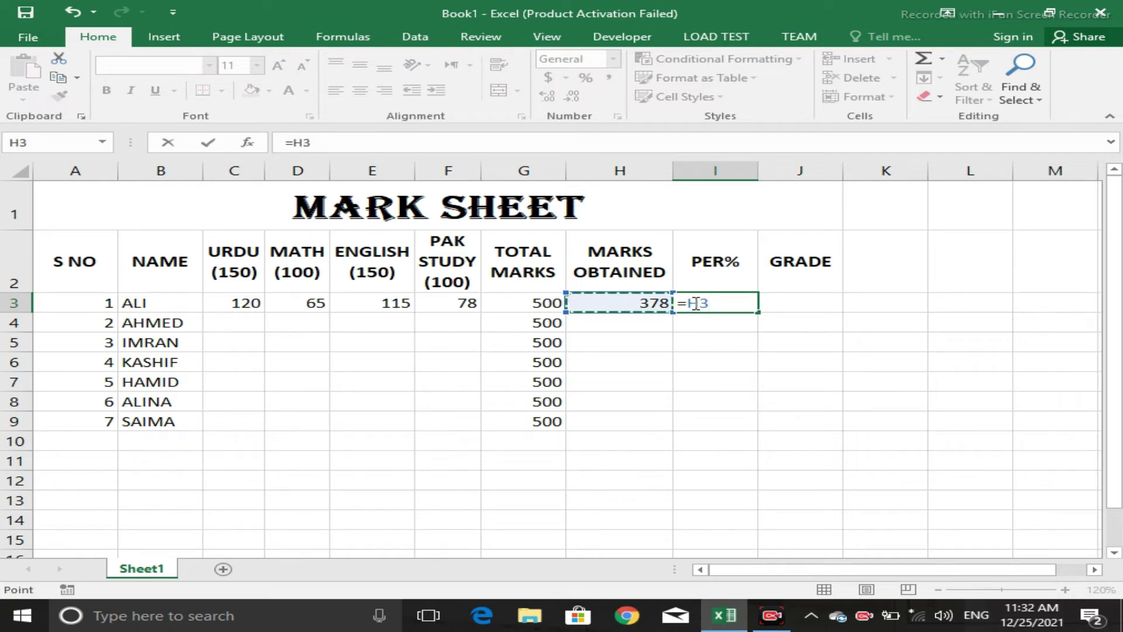
pyautogui.write('/100')
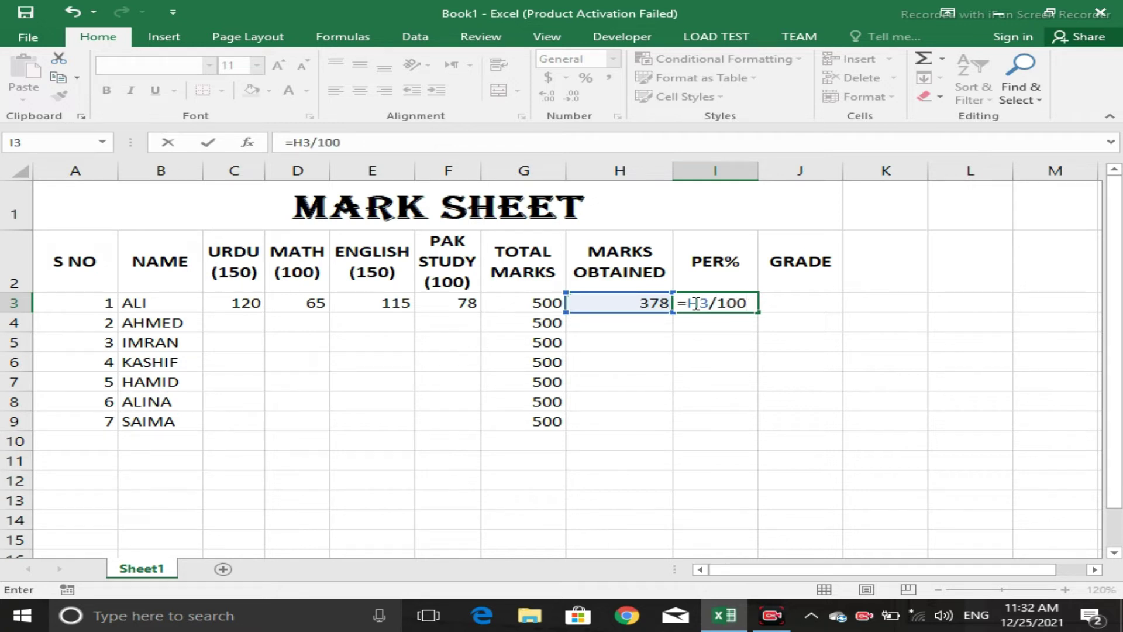
pyautogui.write('*')
pyautogui.press('Left')
pyautogui.press('Left')
pyautogui.write(')')
pyautogui.press('Return')
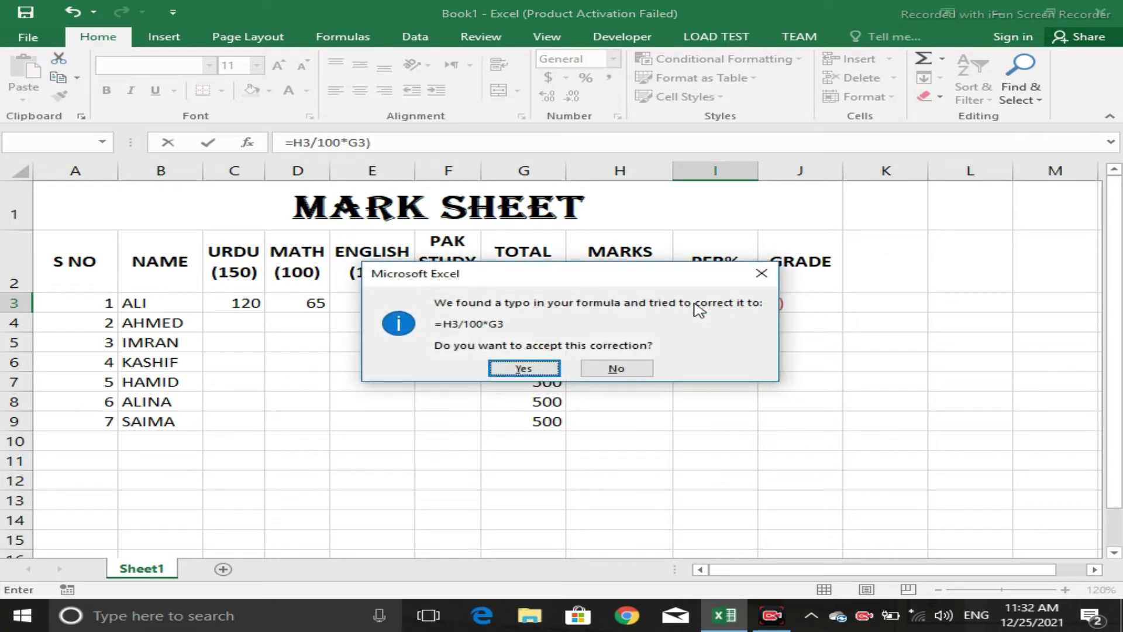
pyautogui.press('Return')
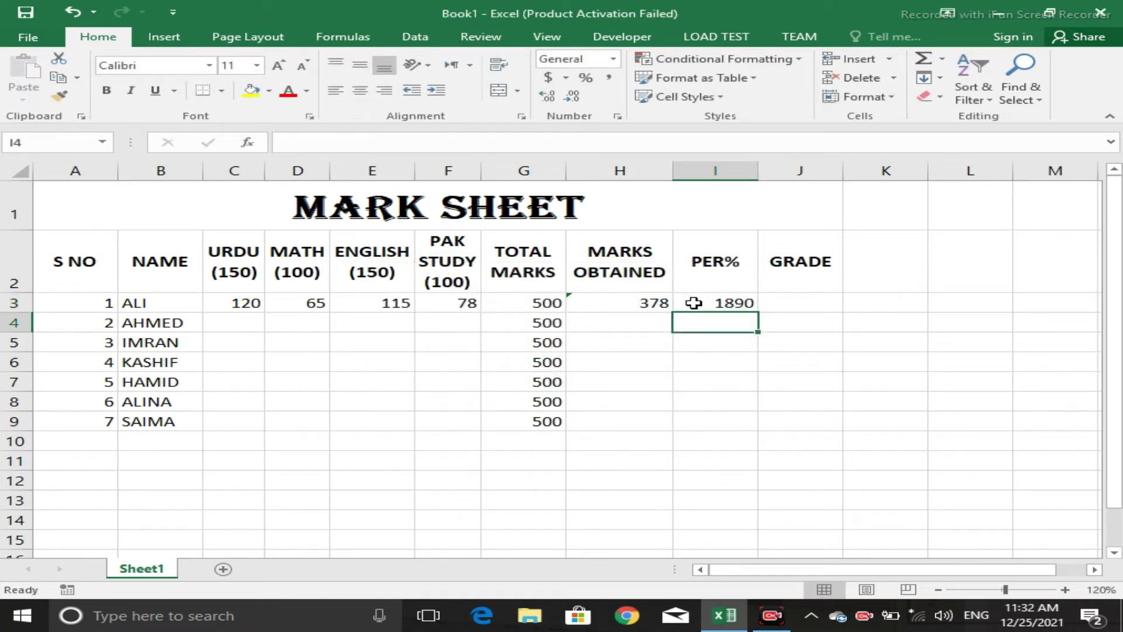
pyautogui.click(694, 302)
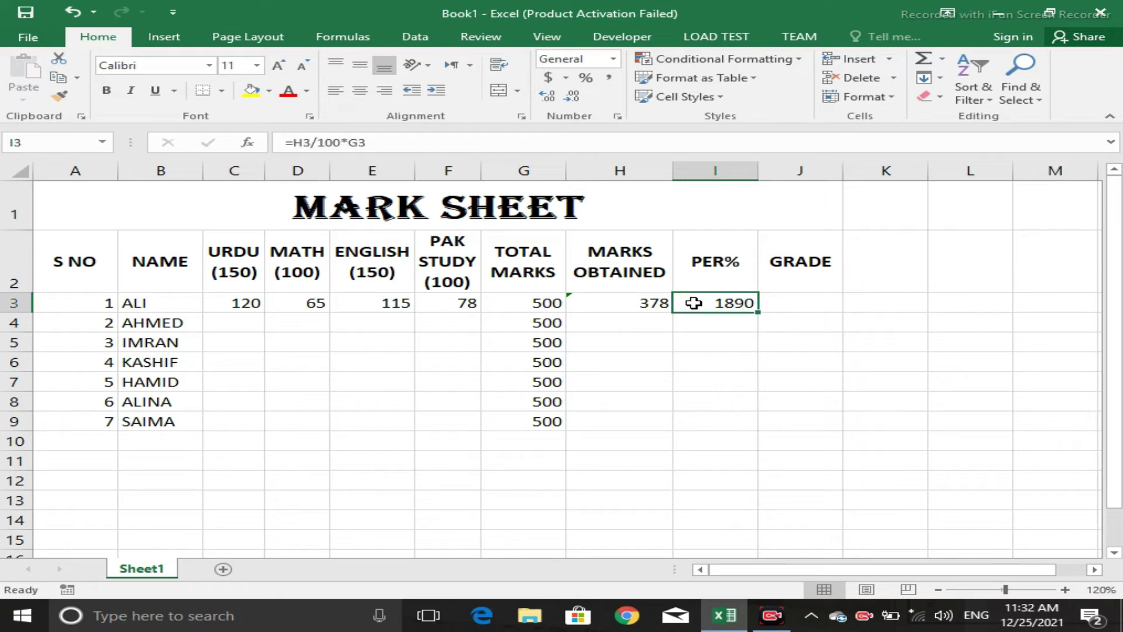
pyautogui.doubleClick(694, 303)
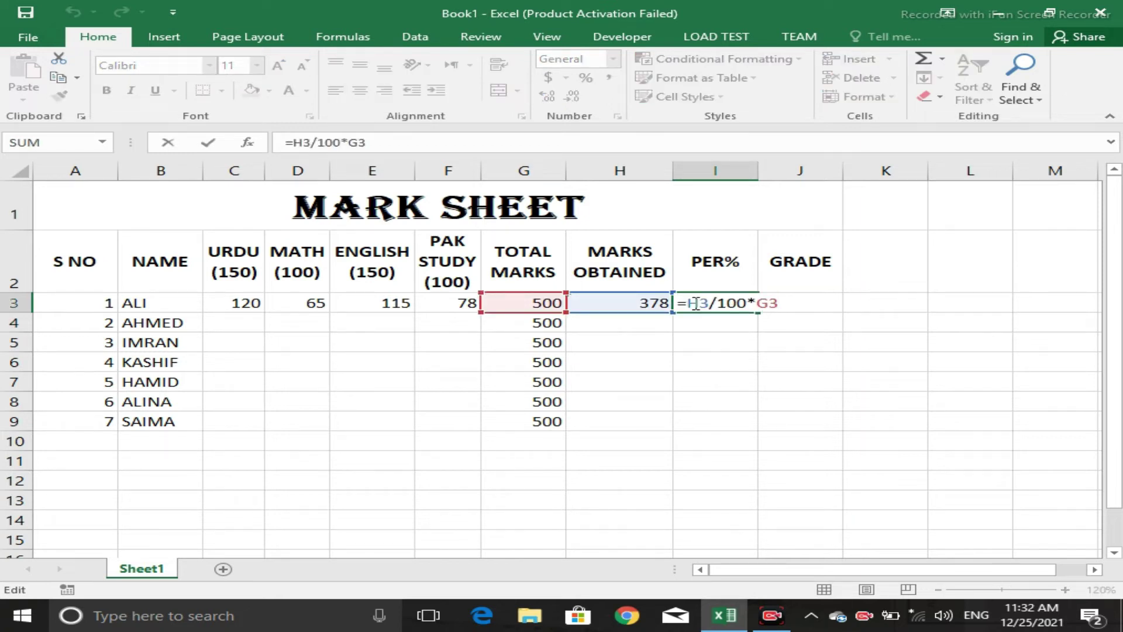
pyautogui.press('Escape')
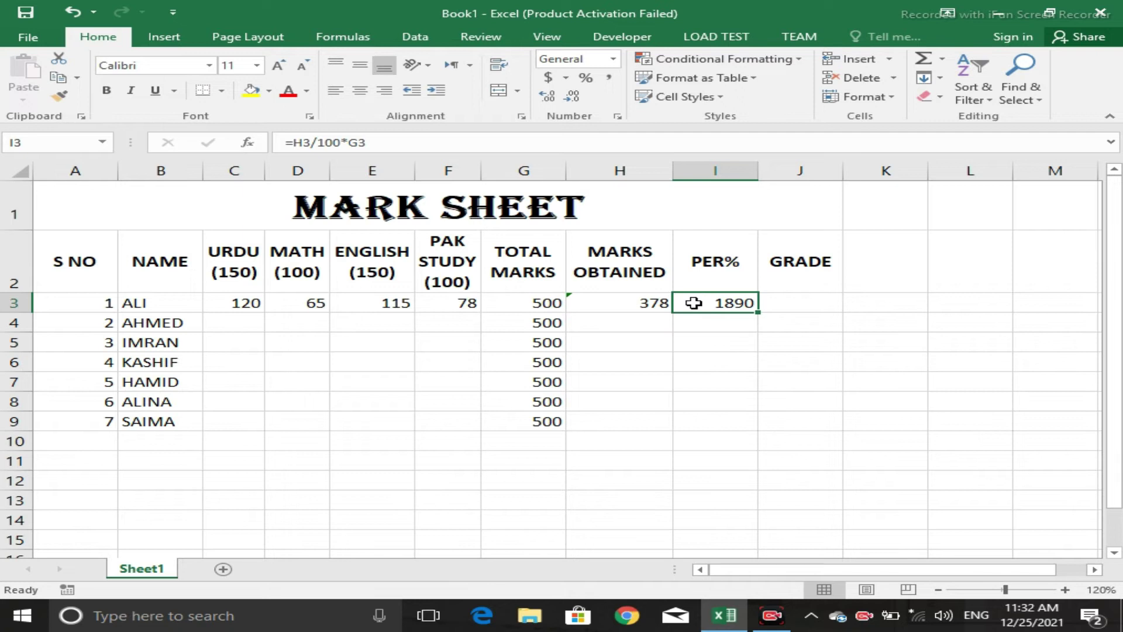
# - Rewrite I3 as =G3/100*H3 and accept Excel's correction, giving 1890
pyautogui.write('=')
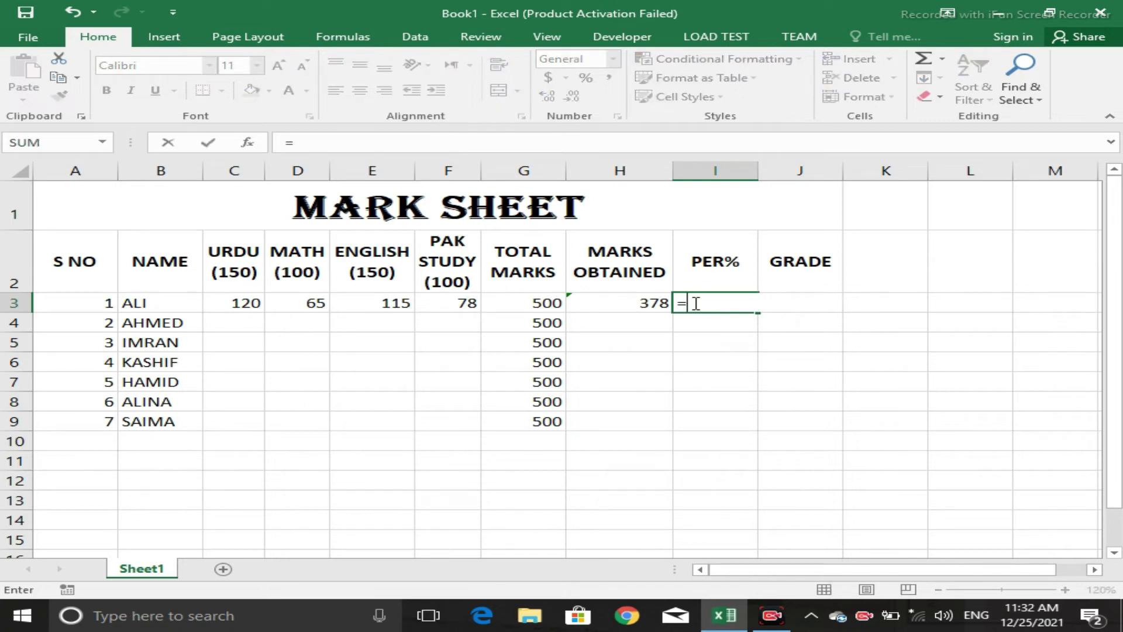
pyautogui.press('Left')
pyautogui.press('Left')
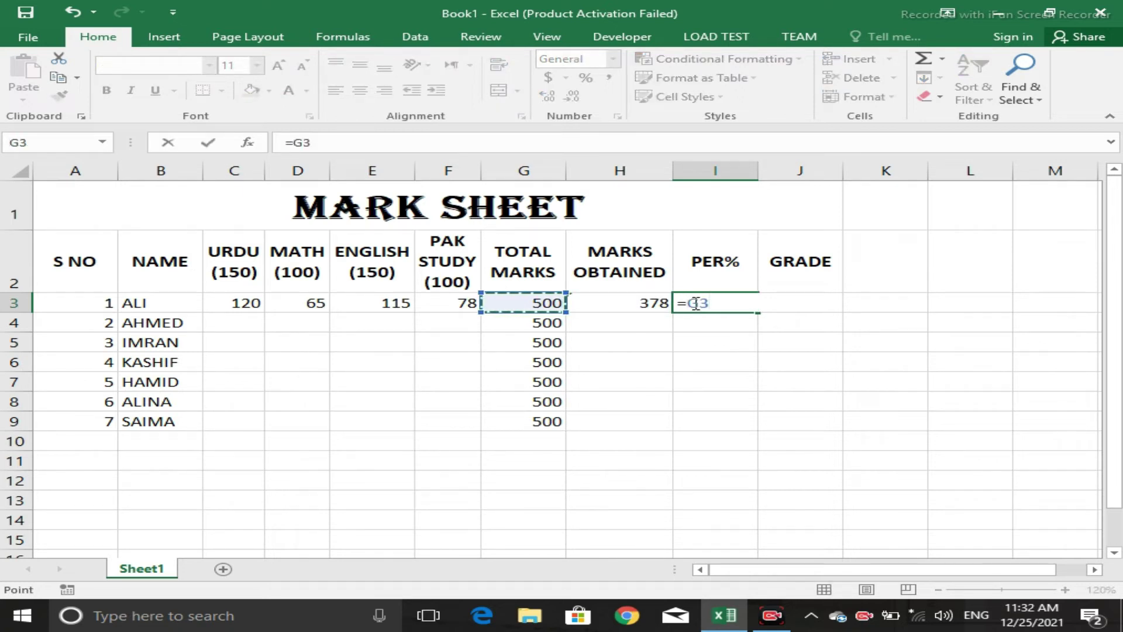
pyautogui.write('/100')
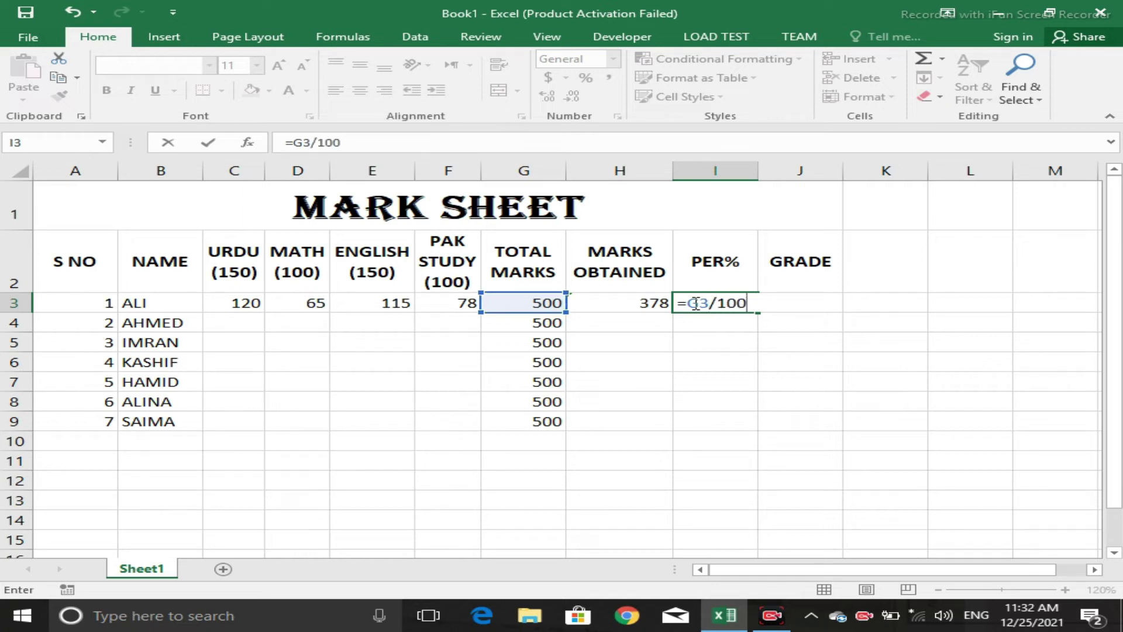
pyautogui.write('*')
pyautogui.press('Left')
pyautogui.write(')')
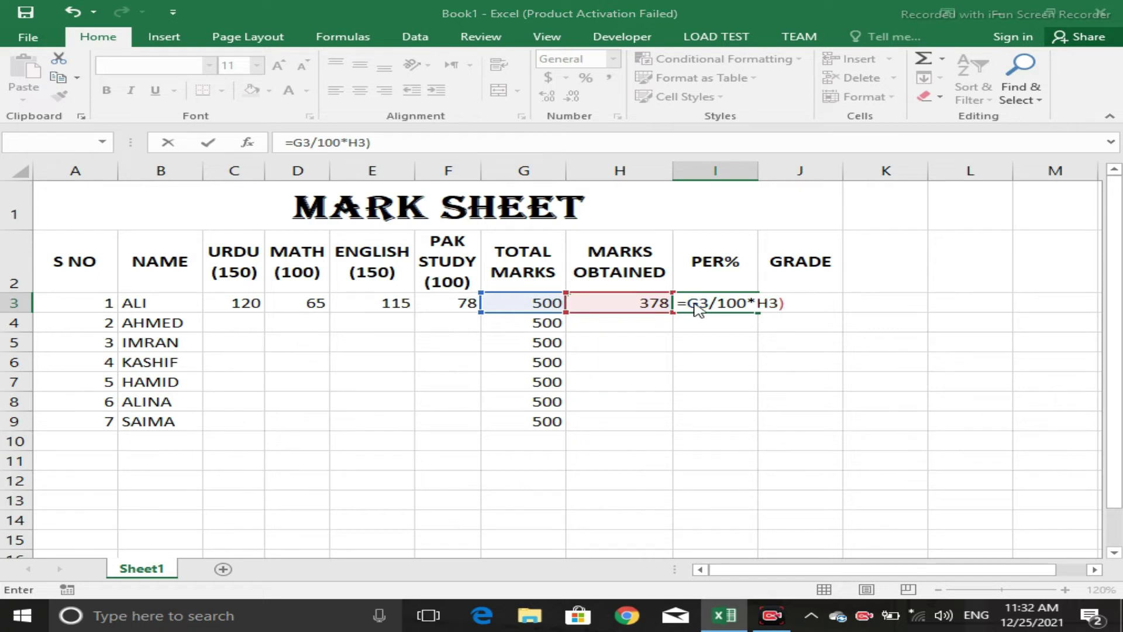
pyautogui.press('Return')
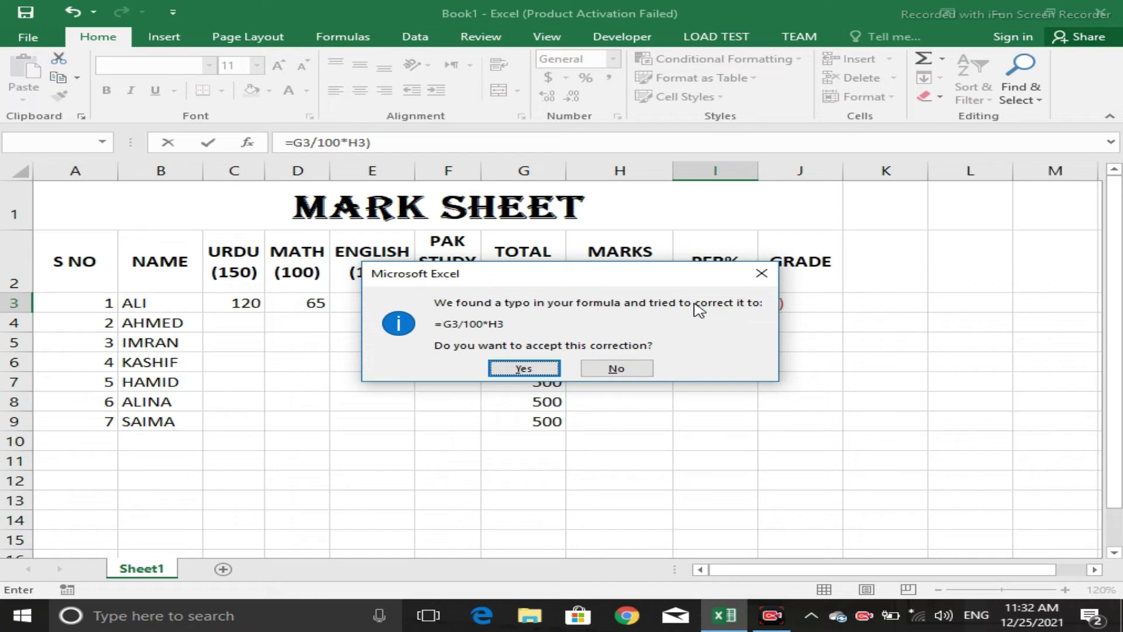
pyautogui.press('Return')
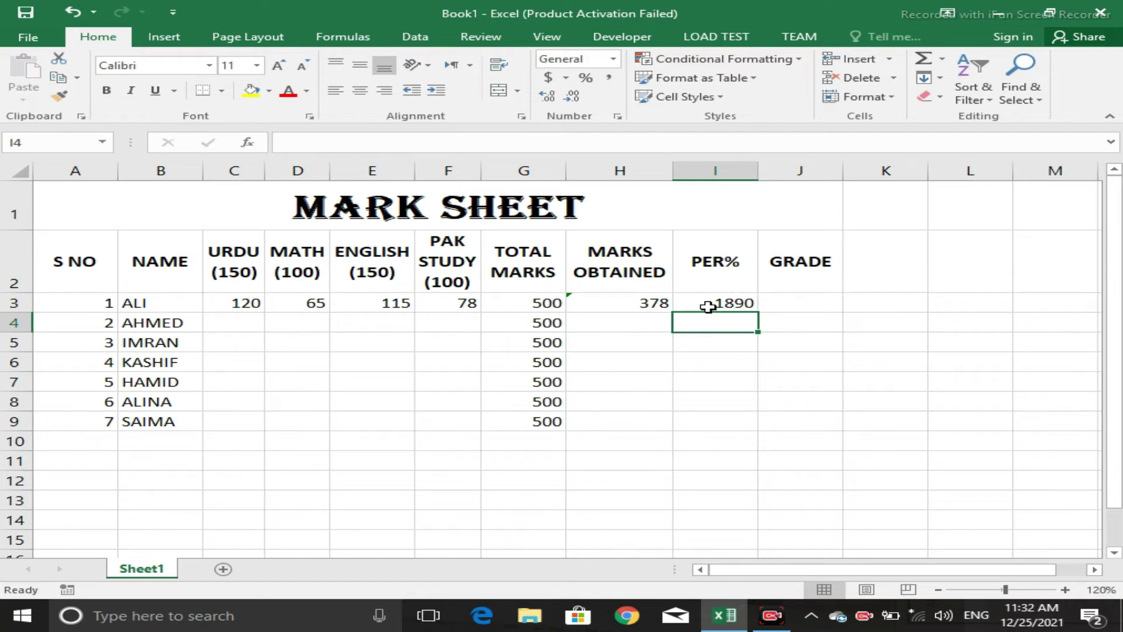
# - Revise ALI's percentage formula in I3 to =G3*100/H3
pyautogui.click(709, 305)
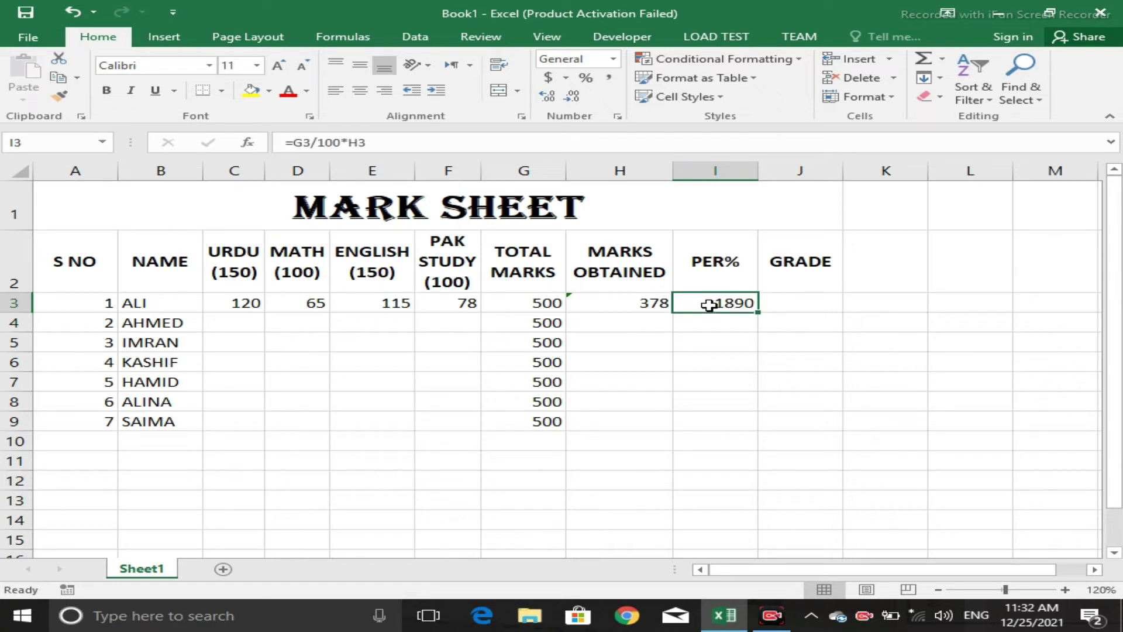
pyautogui.doubleClick(709, 304)
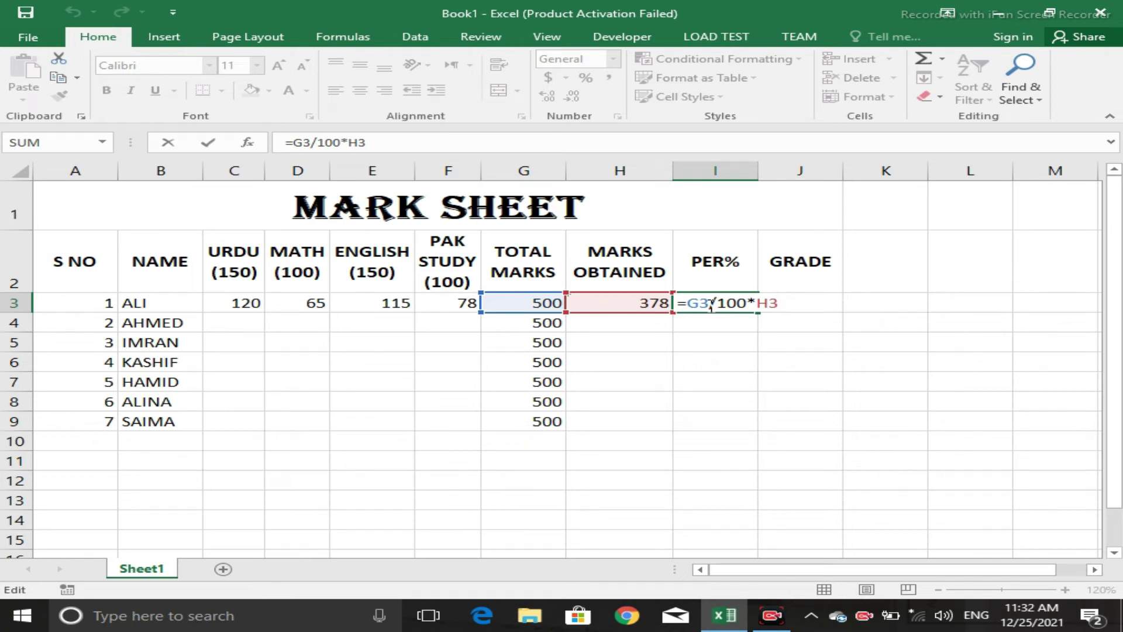
pyautogui.press('BackSpace')
pyautogui.press('BackSpace')
pyautogui.press('BackSpace')
pyautogui.press('BackSpace')
pyautogui.press('BackSpace')
pyautogui.press('BackSpace')
pyautogui.press('BackSpace')
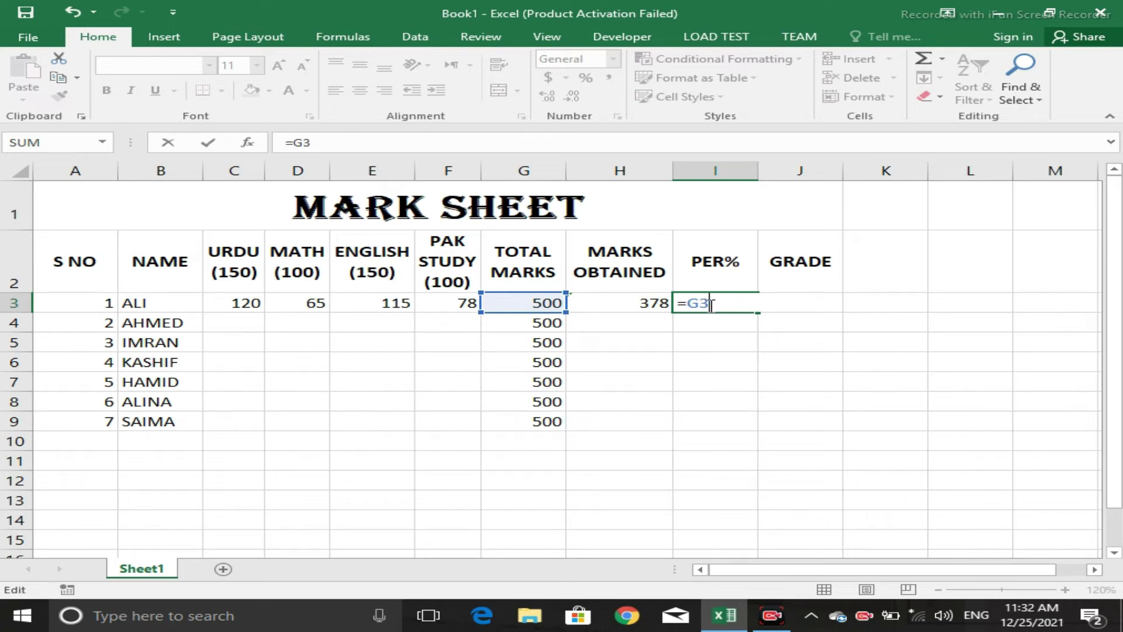
pyautogui.write('*100/')
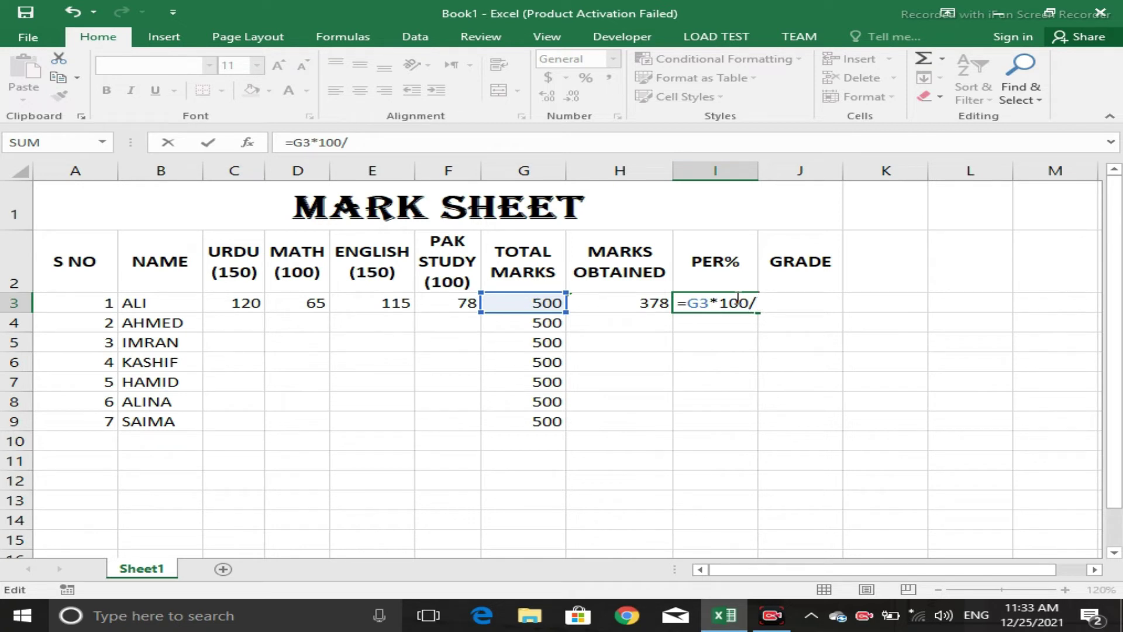
pyautogui.click(604, 302)
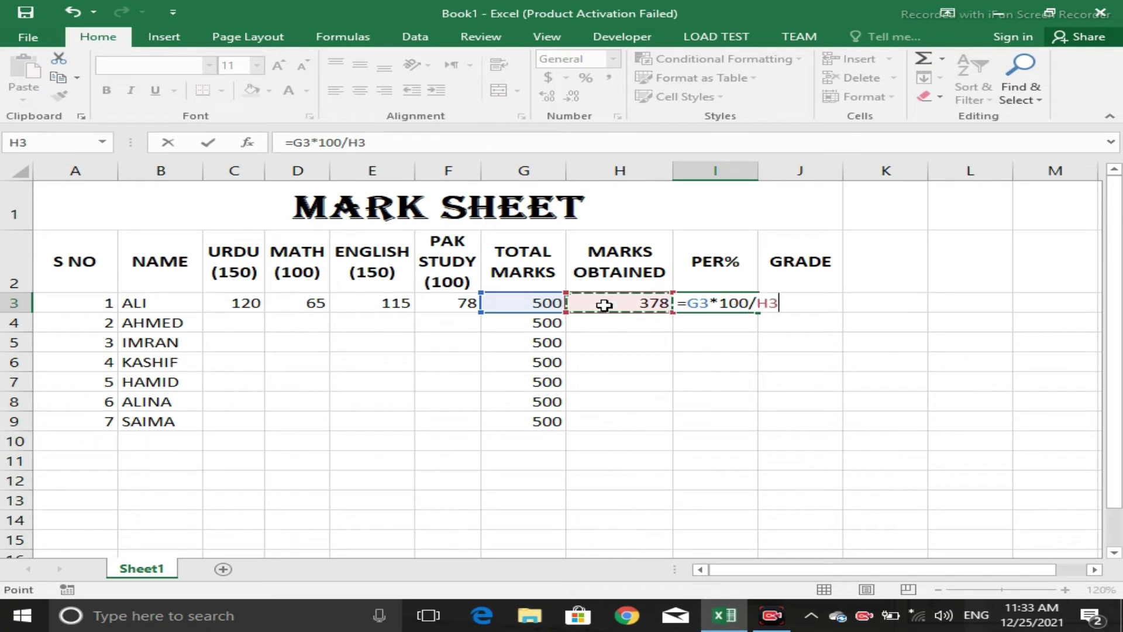
pyautogui.press('Return')
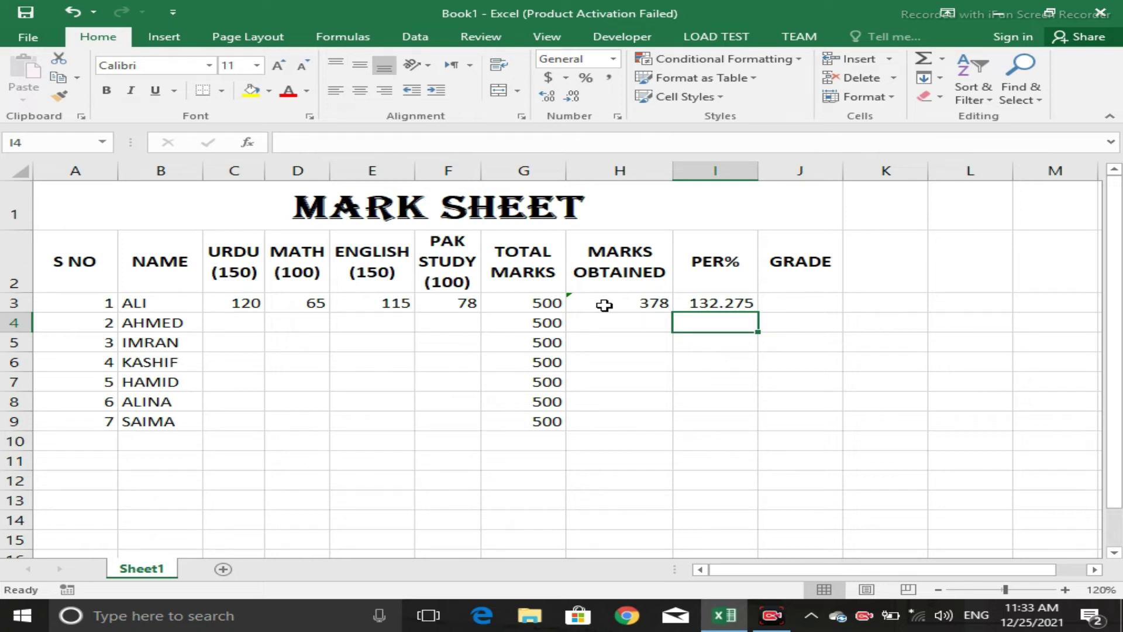
# - Try further edits to I3, abandon them, and start a new formula from H3
pyautogui.press('Up')
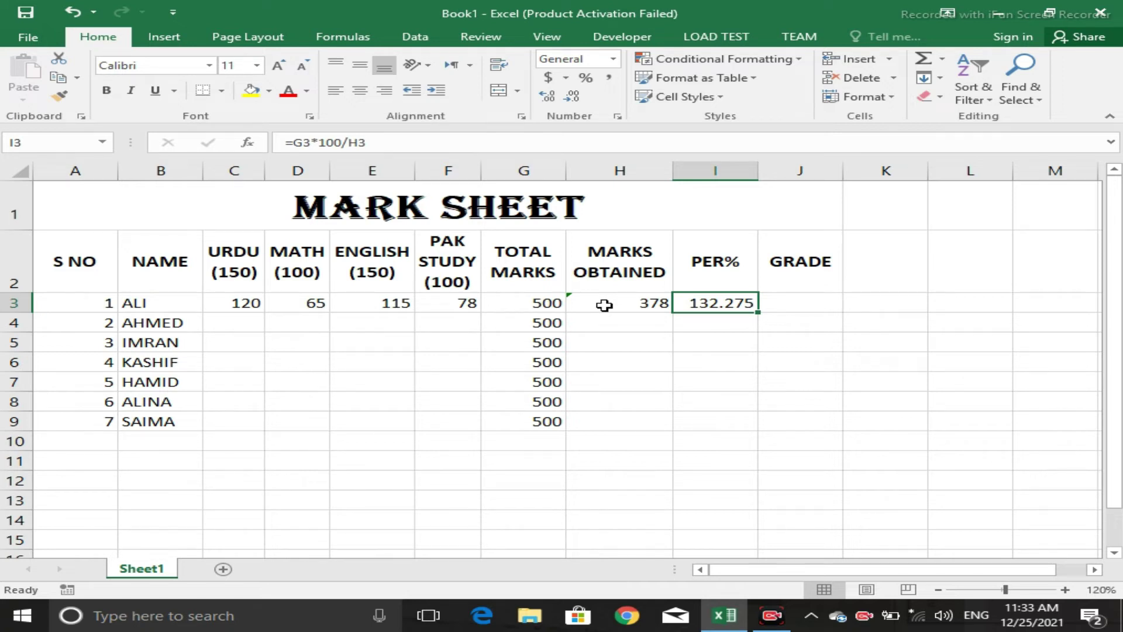
pyautogui.press('F2')
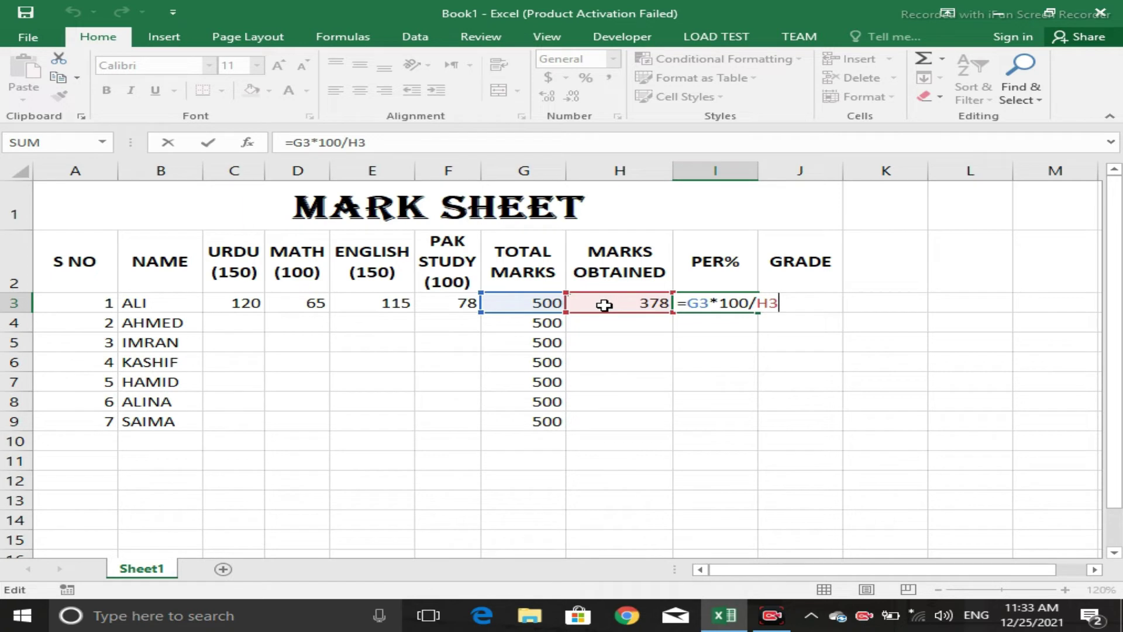
pyautogui.hotkey('ctrl', 'Return')
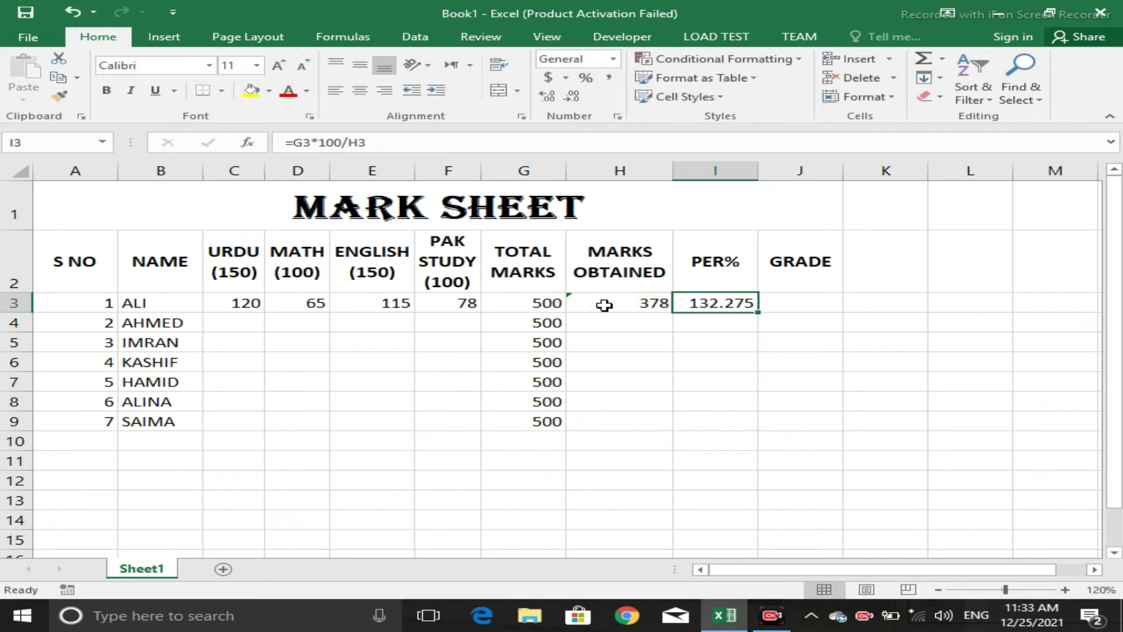
pyautogui.press('F2')
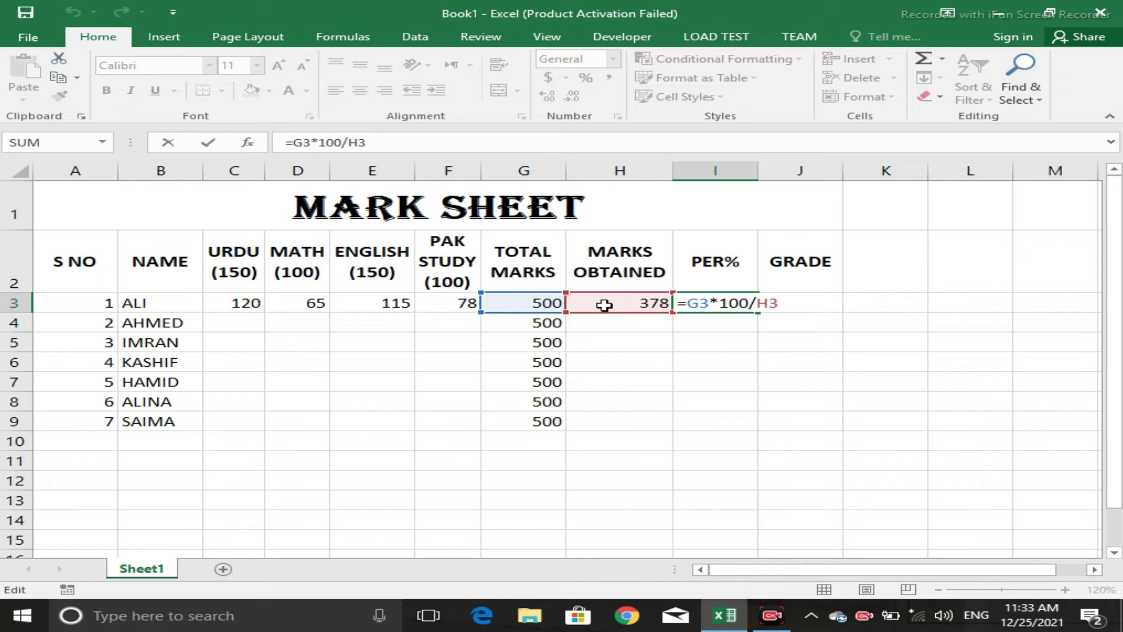
pyautogui.press('BackSpace')
pyautogui.press('BackSpace')
pyautogui.press('BackSpace')
pyautogui.press('BackSpace')
pyautogui.press('BackSpace')
pyautogui.press('BackSpace')
pyautogui.press('BackSpace')
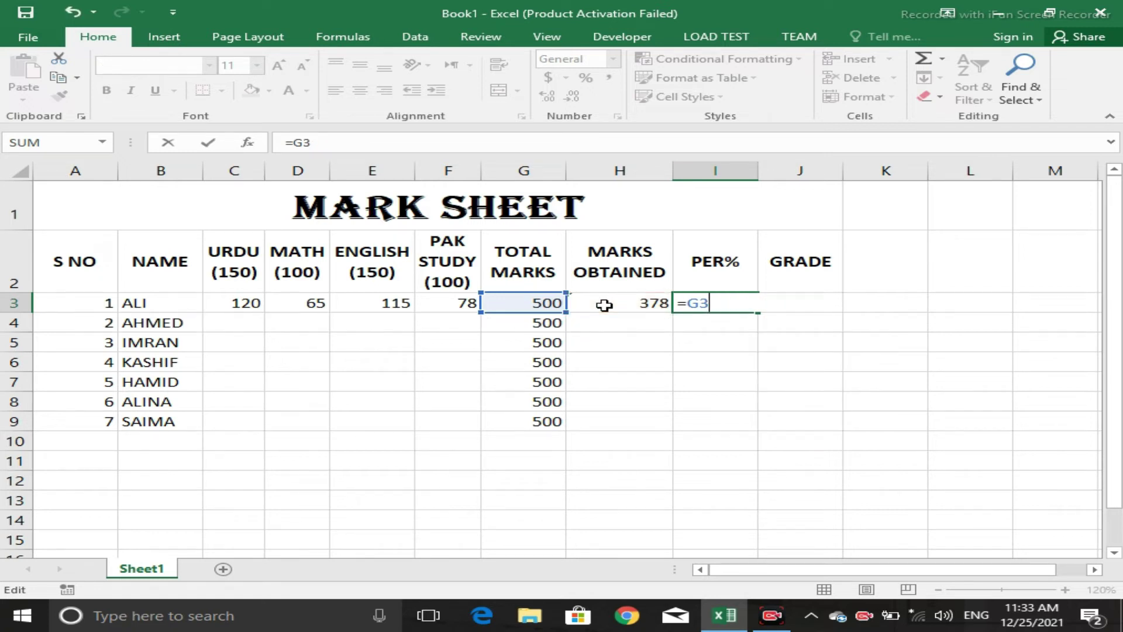
pyautogui.write('/100')
pyautogui.press('BackSpace')
pyautogui.press('BackSpace')
pyautogui.press('BackSpace')
pyautogui.press('BackSpace')
pyautogui.press('BackSpace')
pyautogui.press('Escape')
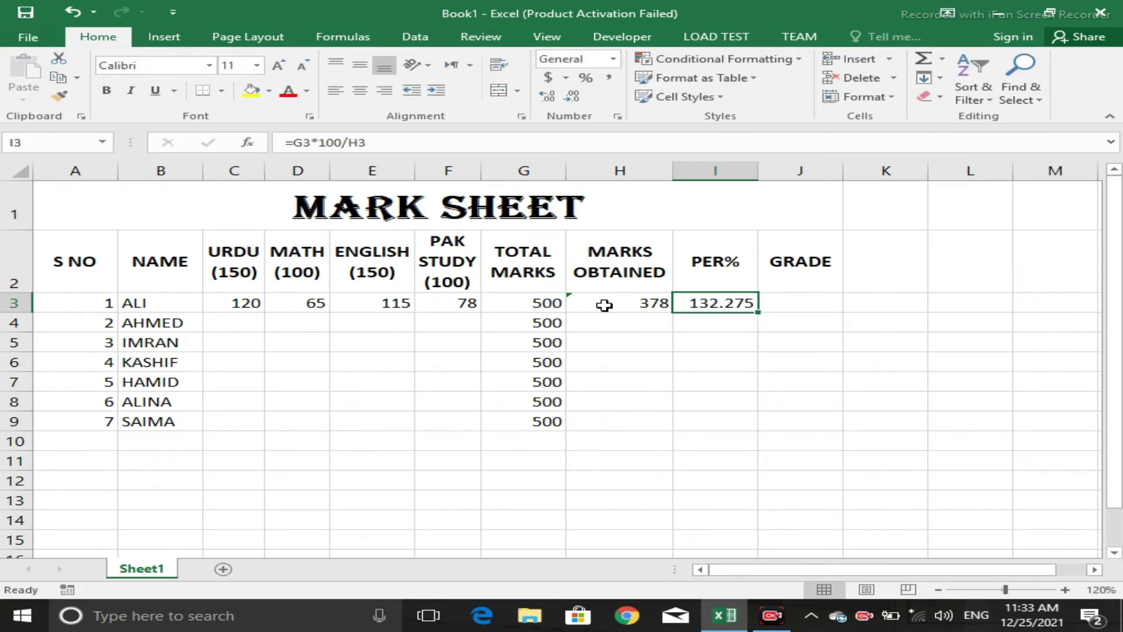
pyautogui.write('=')
pyautogui.click(604, 305)
# - Complete I3's formula as =H3/100*G3
pyautogui.write('/100*')
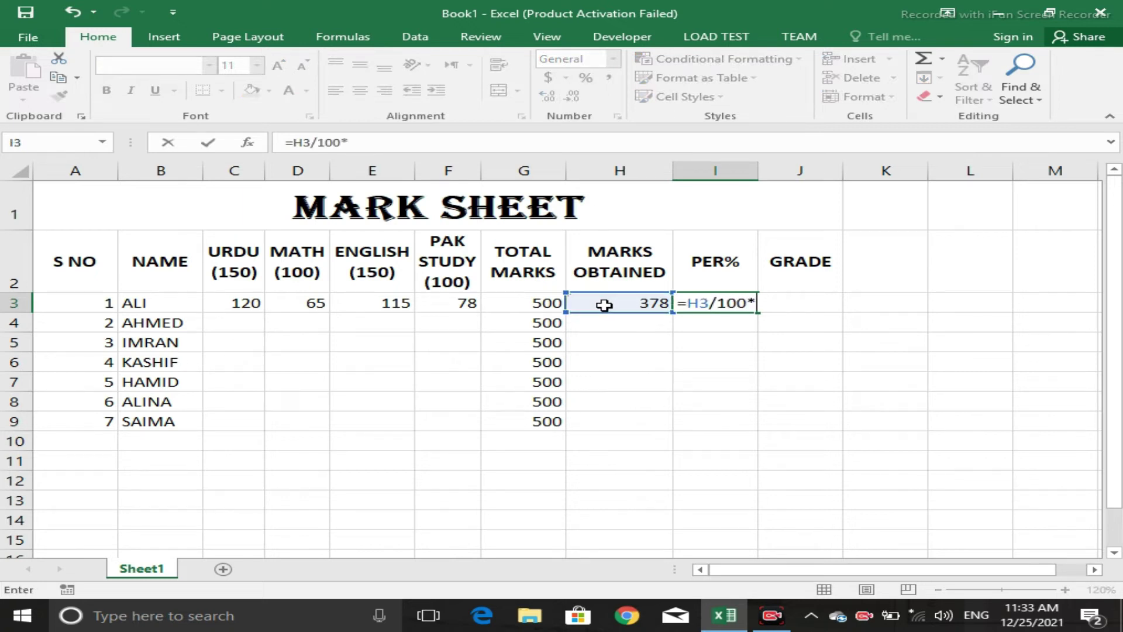
pyautogui.write('G3')
pyautogui.press('Return')
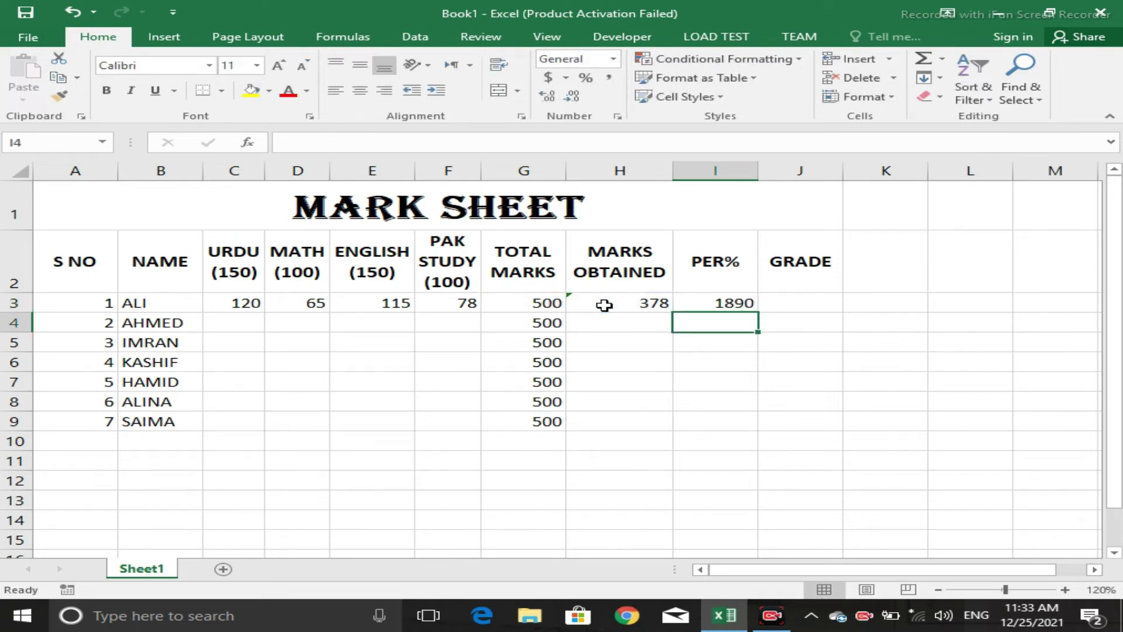
pyautogui.click(717, 302)
pyautogui.doubleClick(718, 303)
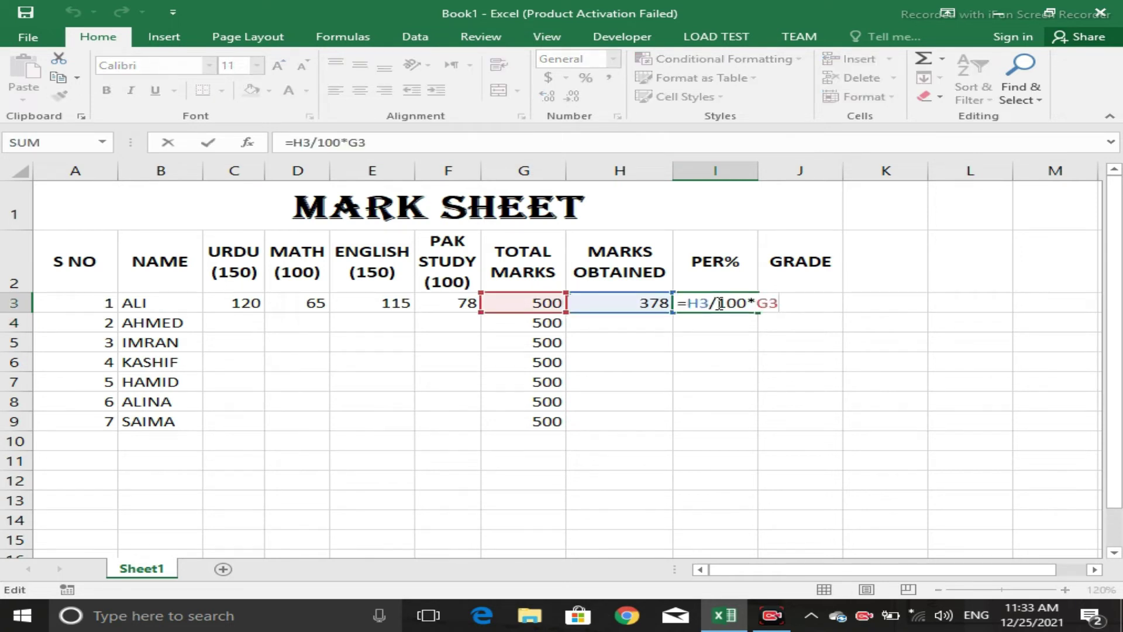
# - Swap I3's operators to make =H3*100/G3, showing ALI's percentage as 75.6
pyautogui.press('Left')
pyautogui.press('Left')
pyautogui.press('Left')
pyautogui.press('Left')
pyautogui.press('Left')
pyautogui.press('Left')
pyautogui.press('BackSpace')
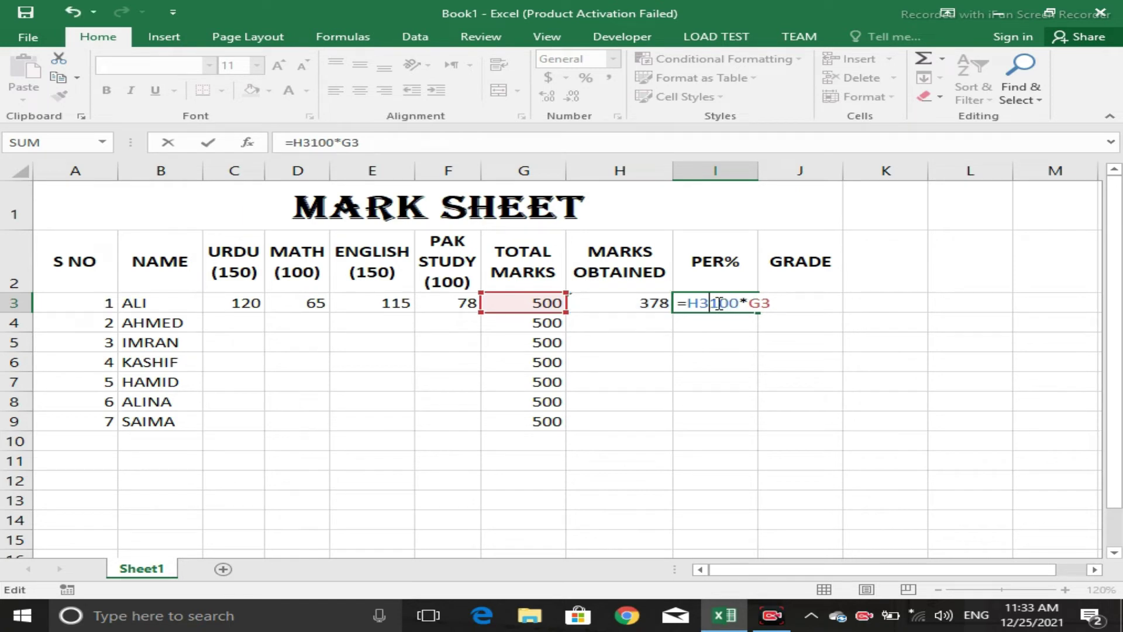
pyautogui.write('*')
pyautogui.press('Right')
pyautogui.press('Right')
pyautogui.press('Right')
pyautogui.press('Right')
pyautogui.press('Right')
pyautogui.press('Left')
pyautogui.press('BackSpace')
pyautogui.write('/')
pyautogui.press('Return')
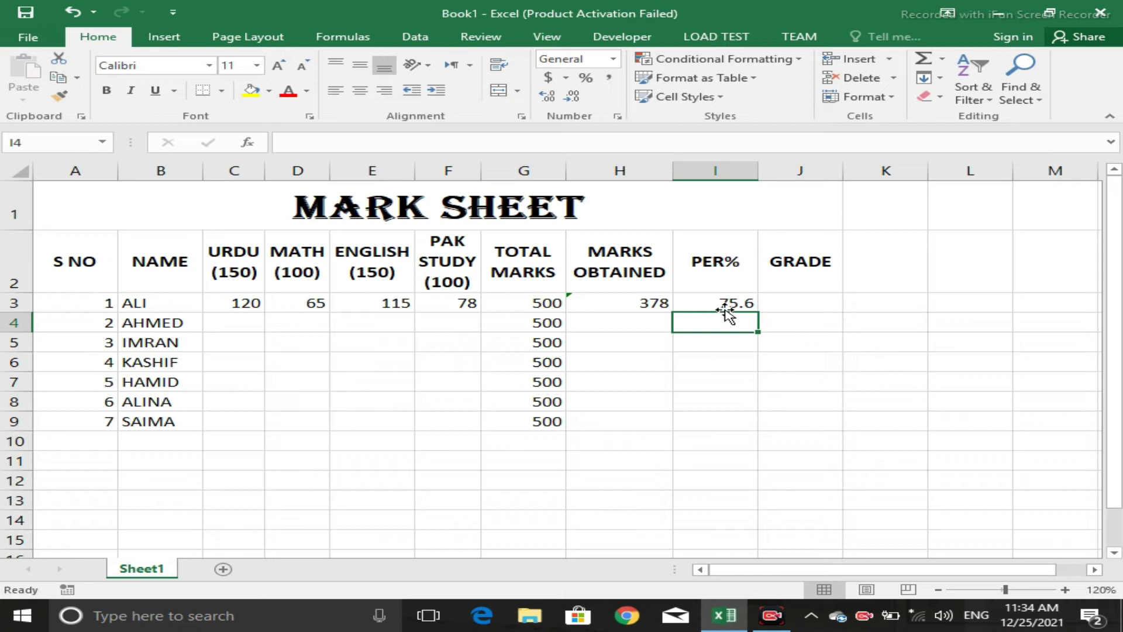
pyautogui.click(725, 304)
pyautogui.doubleClick(726, 304)
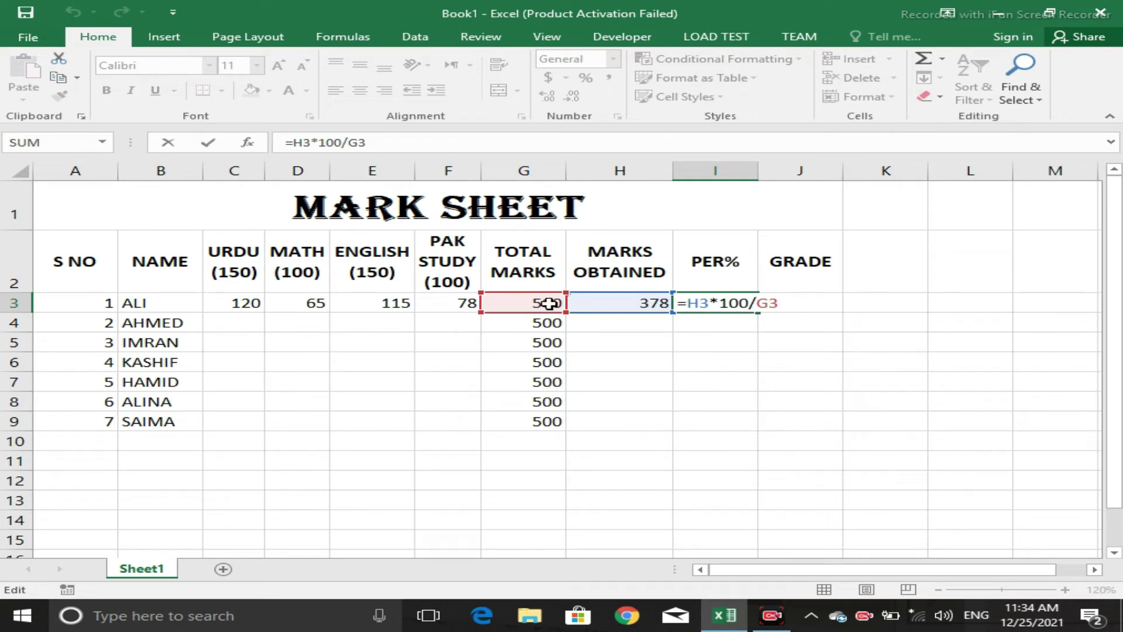
pyautogui.press('Return')
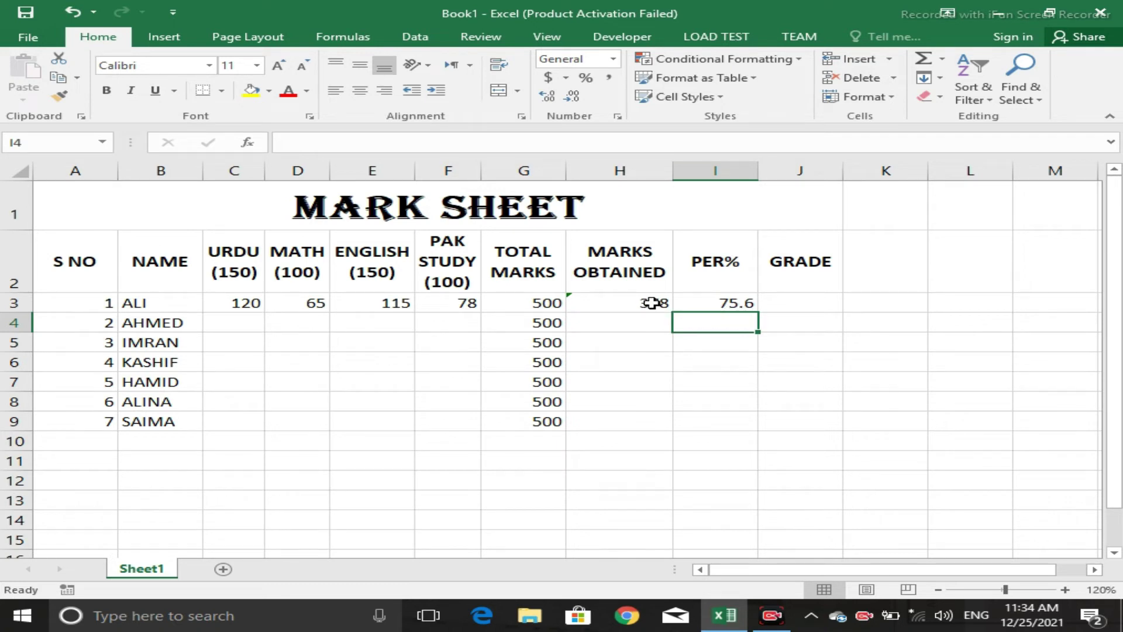
# - Enter the second student's marks 100, 37, 83 and 67 in C4:F4
pyautogui.click(219, 323)
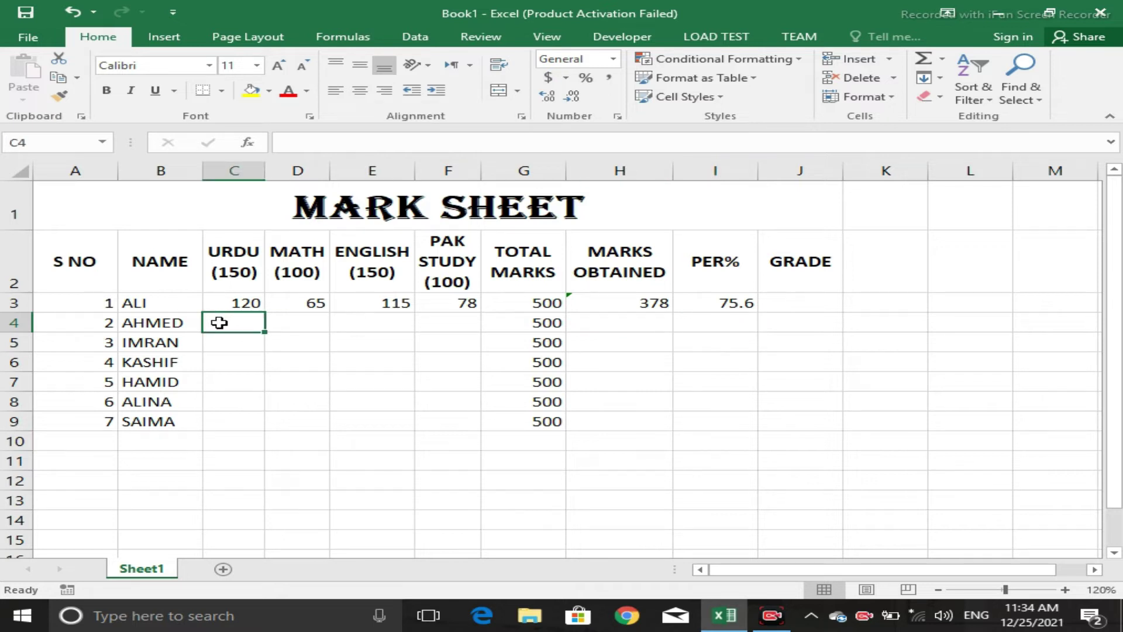
pyautogui.write('100')
pyautogui.press('Tab')
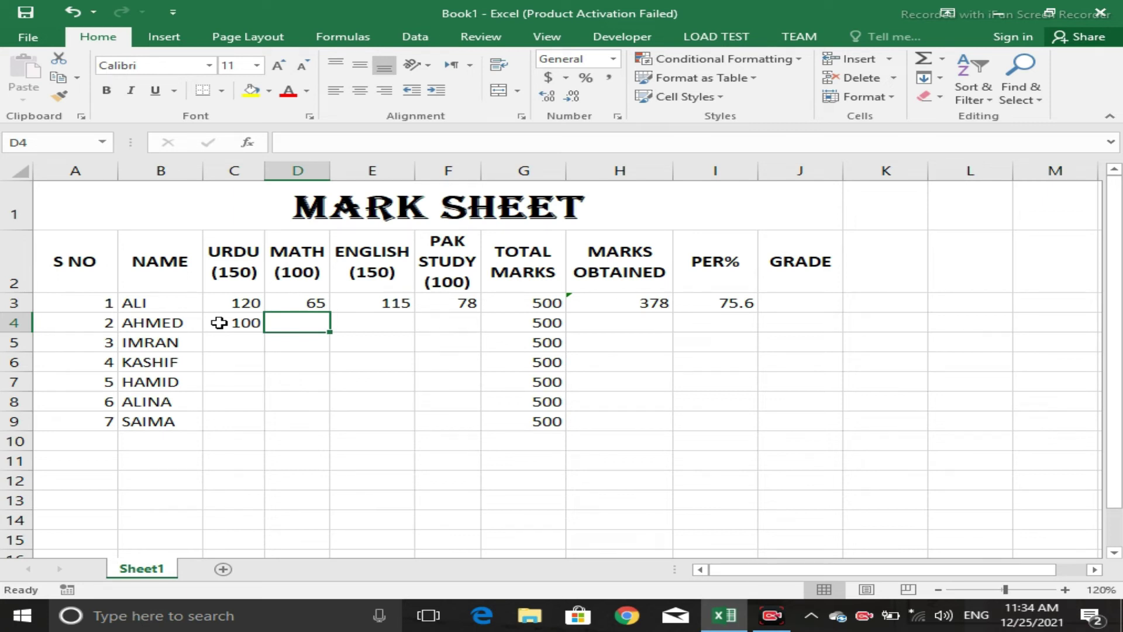
pyautogui.write('37')
pyautogui.press('Tab')
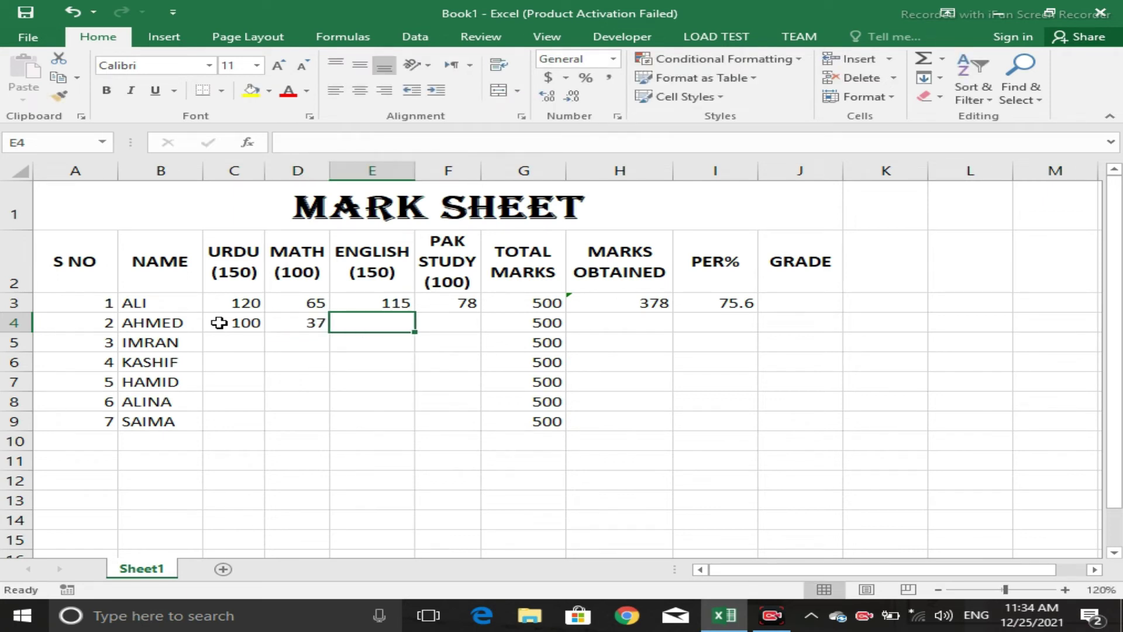
pyautogui.write('83')
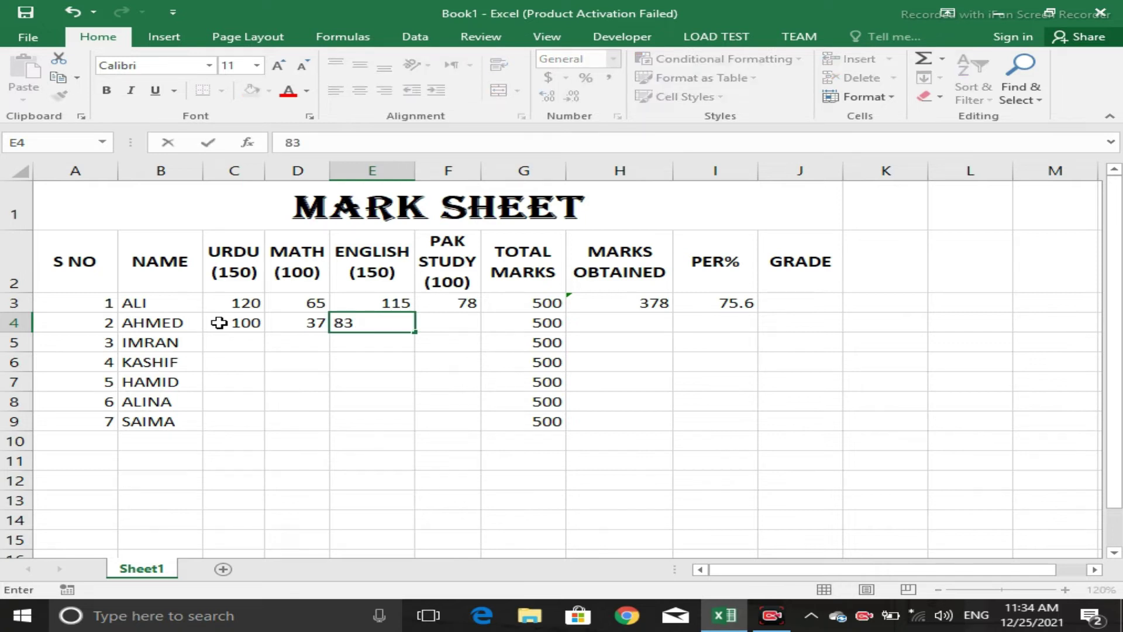
pyautogui.press('Tab')
pyautogui.write('67')
pyautogui.press('Tab')
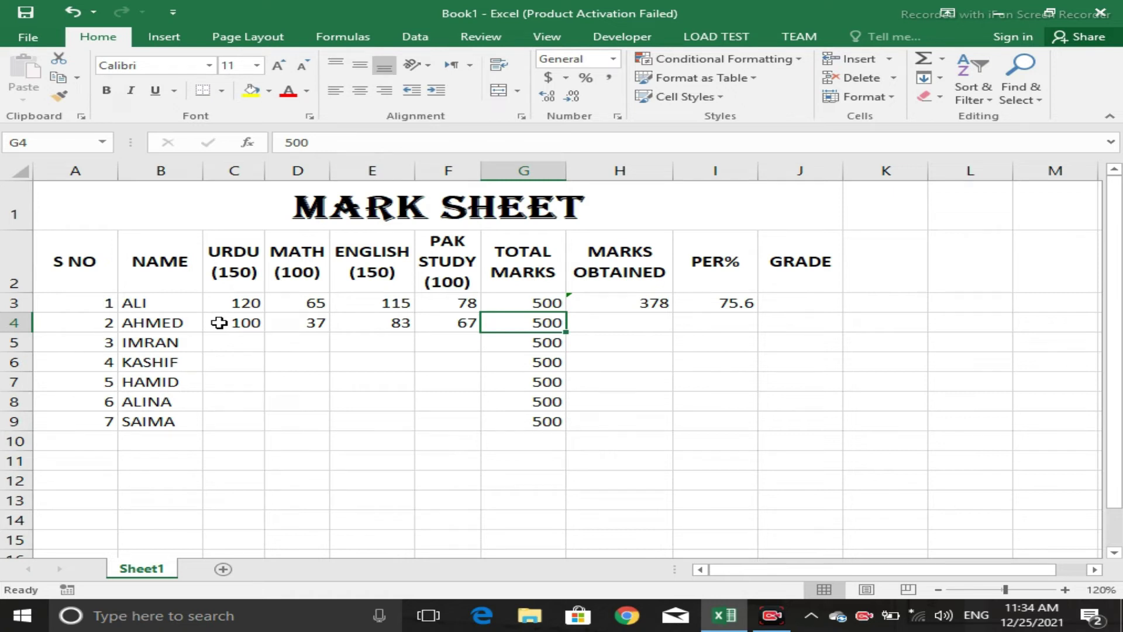
# - Fill the marks-obtained SUM formula down H3:H9, giving 287 for the second student
pyautogui.press('Down')
pyautogui.press('Right')
pyautogui.press('Up')
pyautogui.press('Up')
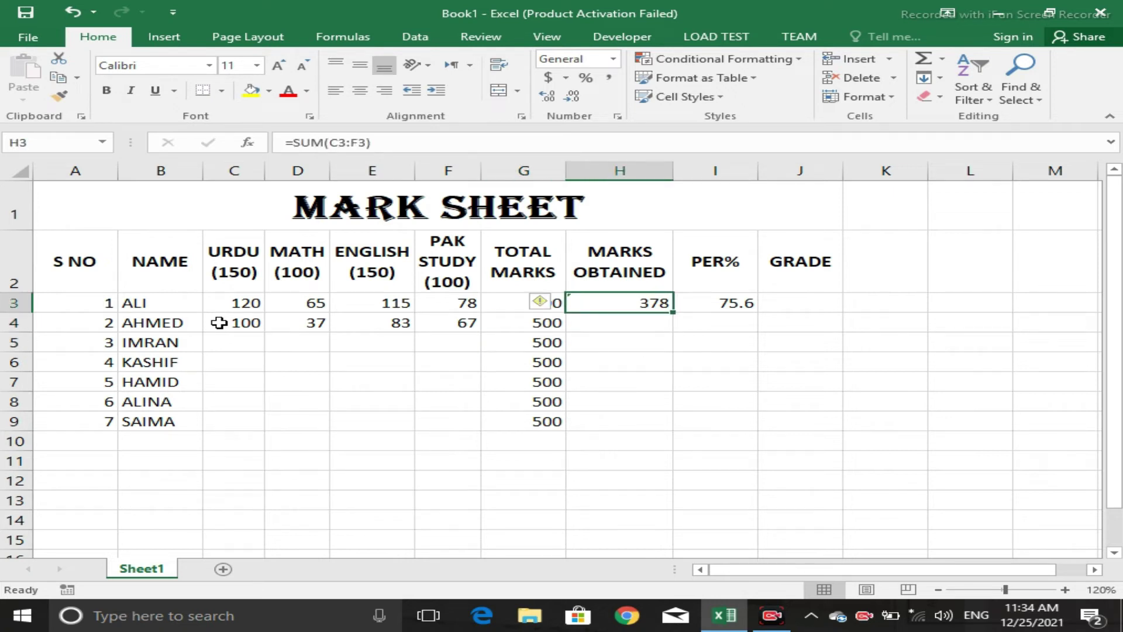
pyautogui.hotkey('shift', 'Down')
pyautogui.hotkey('shift', 'Down')
pyautogui.hotkey('shift', 'Down')
pyautogui.hotkey('shift', 'Down')
pyautogui.hotkey('shift', 'Down')
pyautogui.hotkey('shift', 'Down')
pyautogui.press('F2')
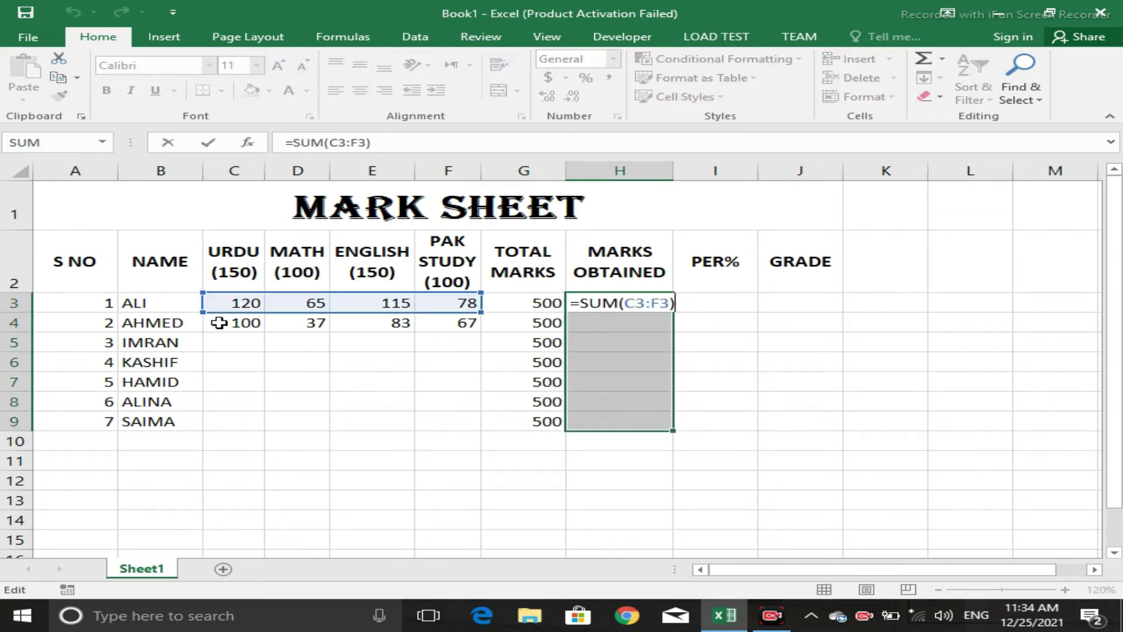
pyautogui.hotkey('ctrl', 'Return')
pyautogui.press('Down')
pyautogui.press('Down')
pyautogui.press('Left')
pyautogui.press('Left')
pyautogui.press('Left')
pyautogui.press('Left')
pyautogui.press('Left')
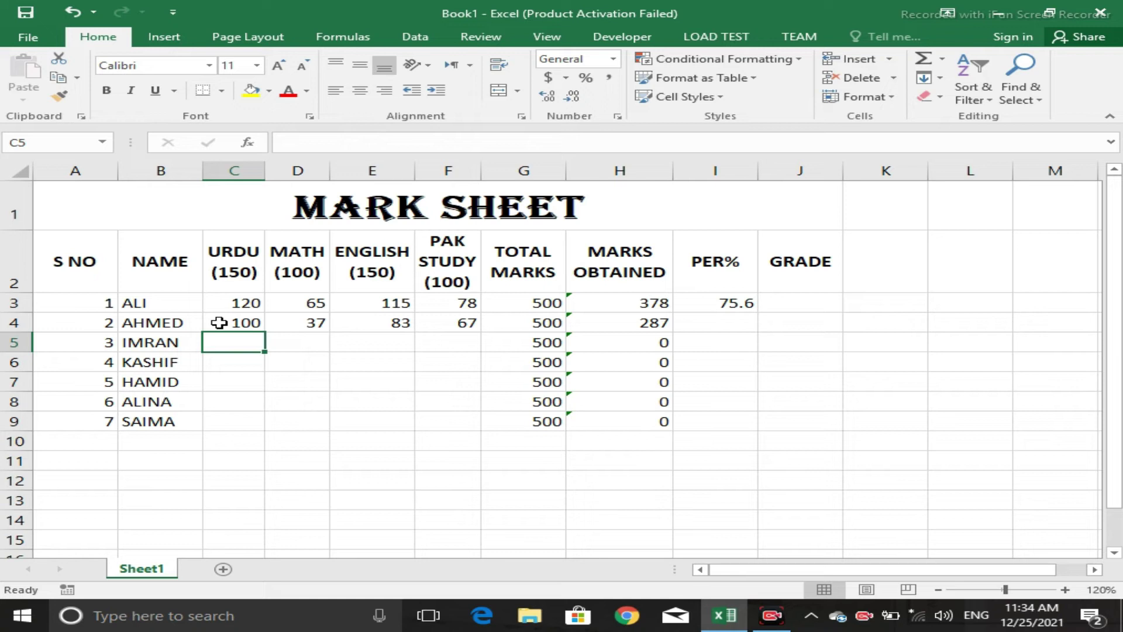
# - Enter the third student's marks 140, 47, 92 and 74 in C5:F5
pyautogui.write('140')
pyautogui.press('Return')
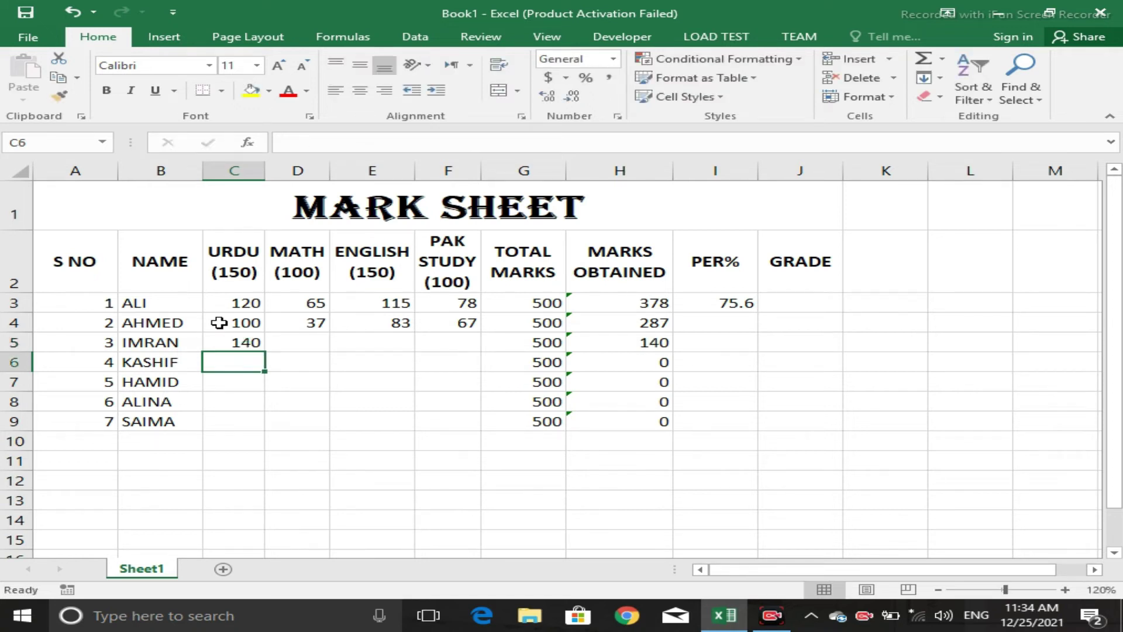
pyautogui.press('Right')
pyautogui.press('Up')
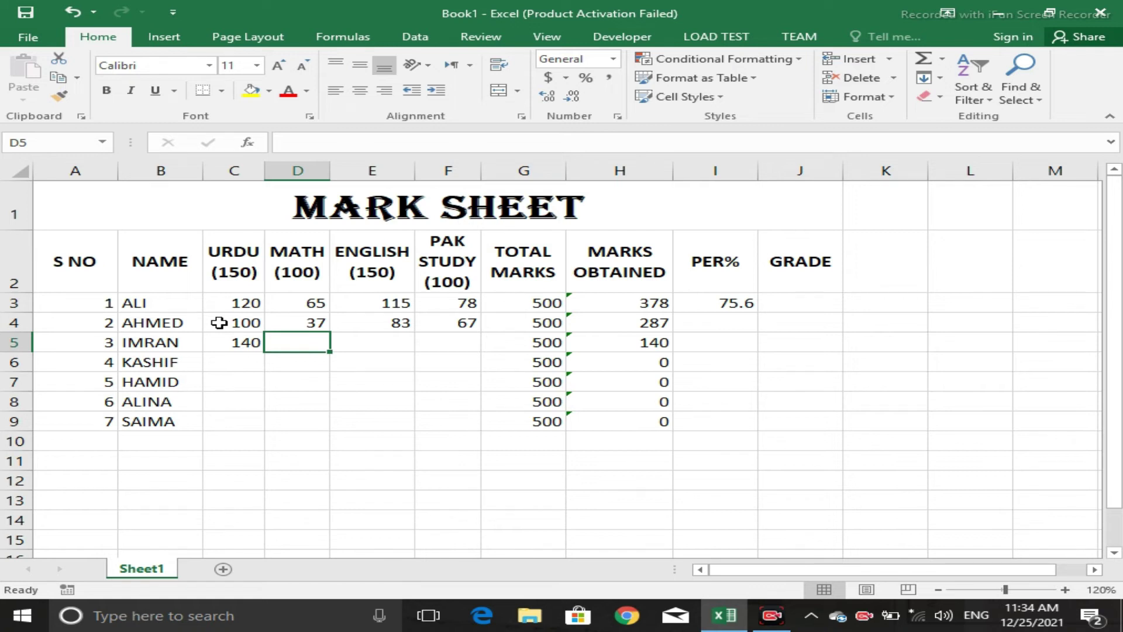
pyautogui.write('47')
pyautogui.press('Tab')
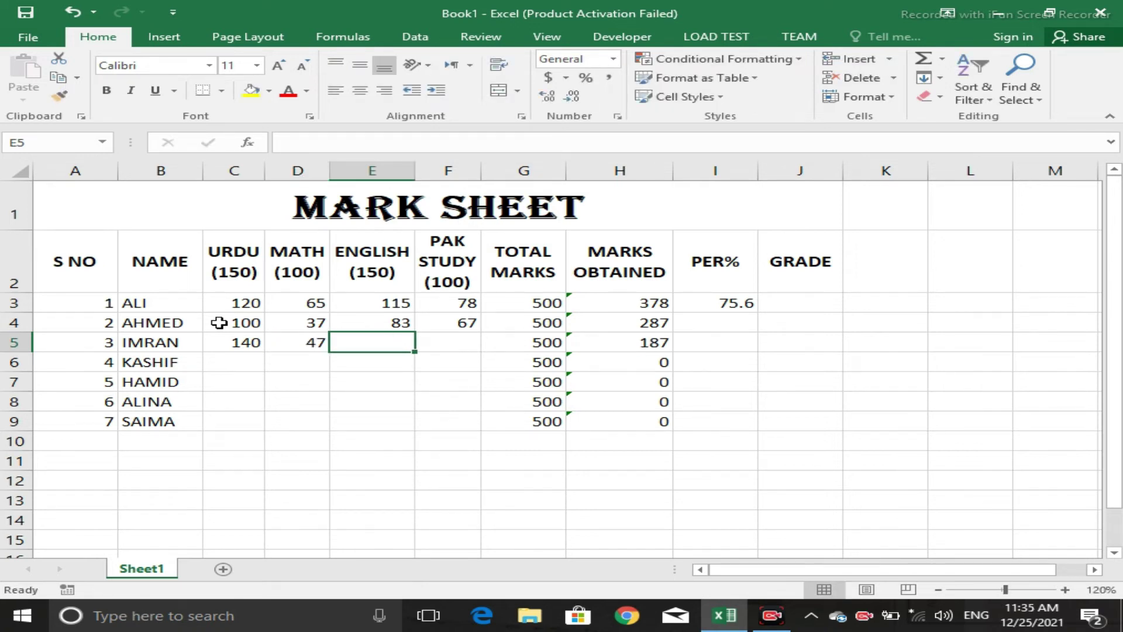
pyautogui.write('92')
pyautogui.press('Tab')
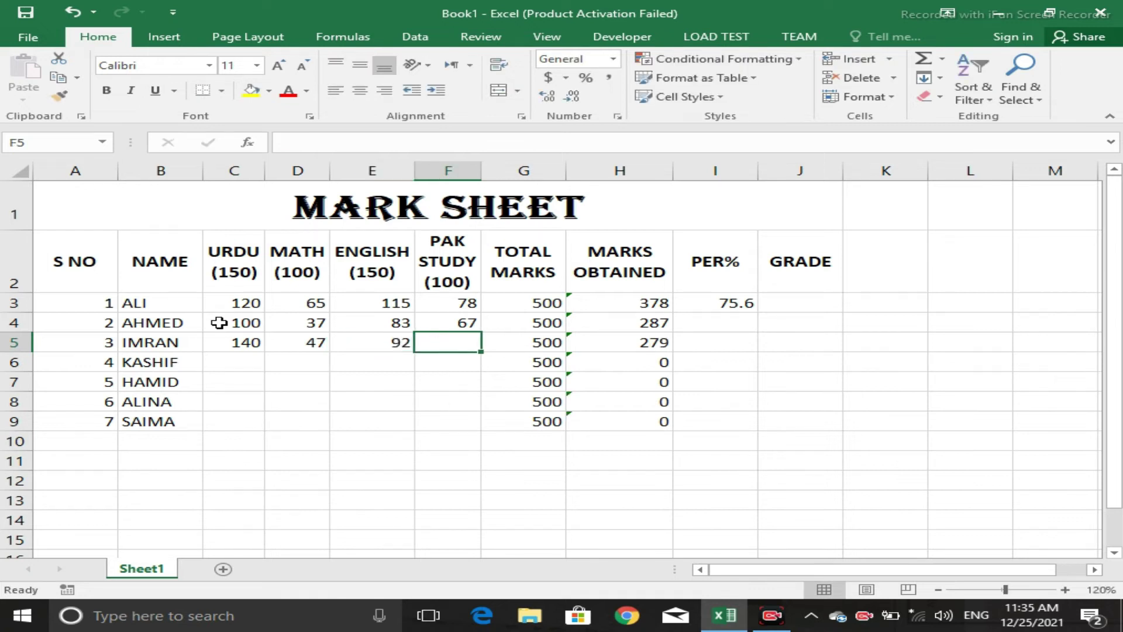
pyautogui.write('74')
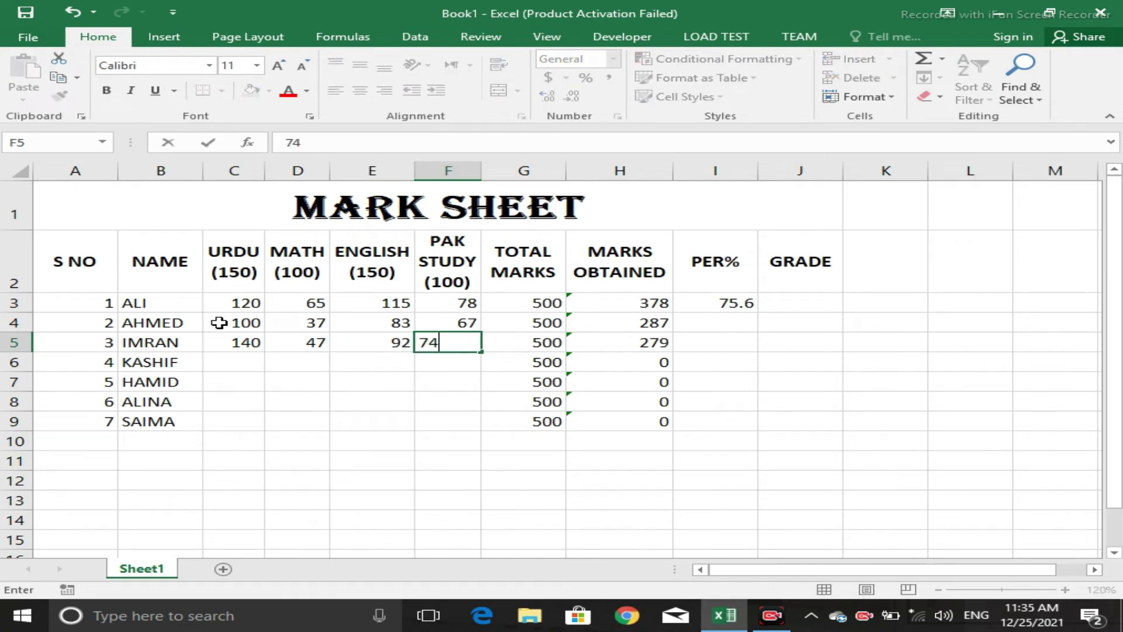
pyautogui.press('Return')
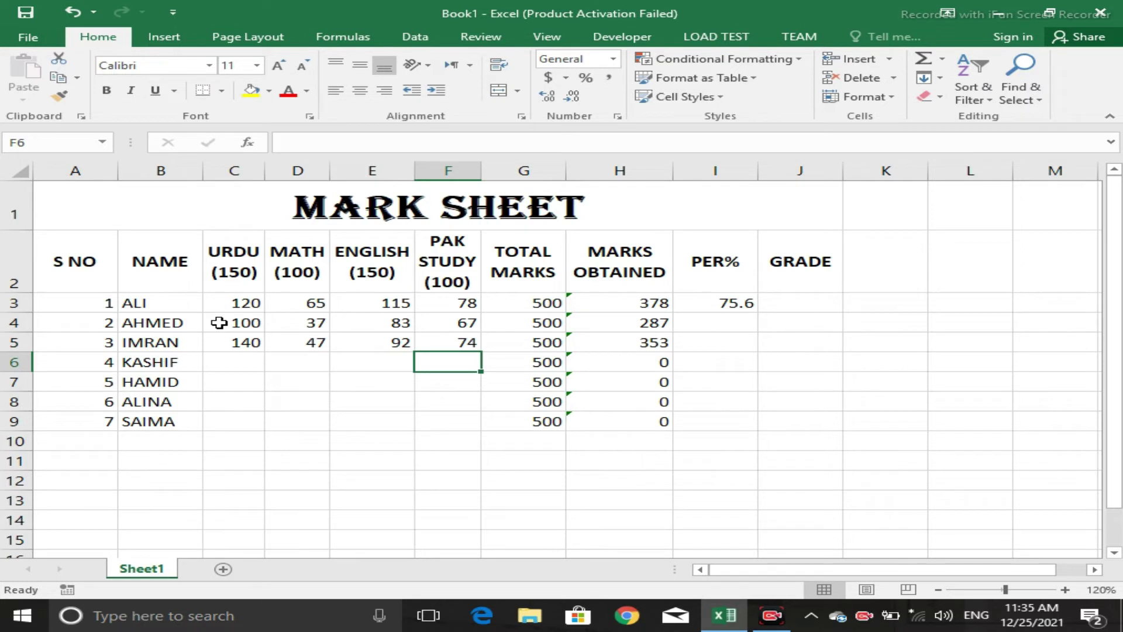
# - Enter KASHIF's marks 112, 33, 123 and 65 in C6:F6
pyautogui.press('Left')
pyautogui.press('Left')
pyautogui.press('Left')
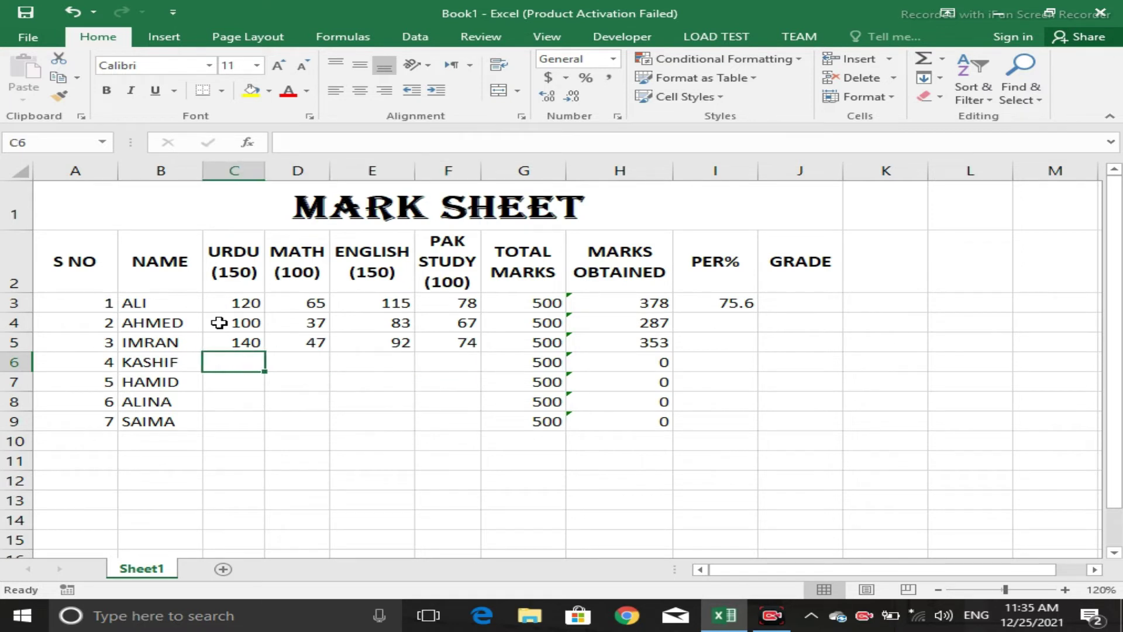
pyautogui.write('6')
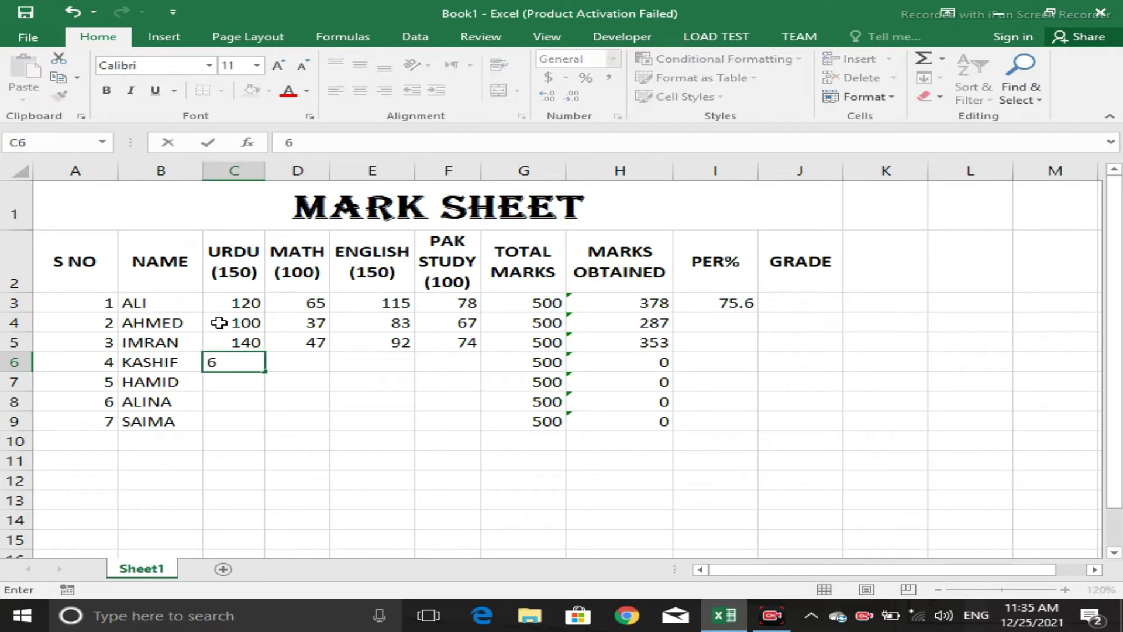
pyautogui.press('BackSpace')
pyautogui.write('1')
pyautogui.write('12')
pyautogui.press('Tab')
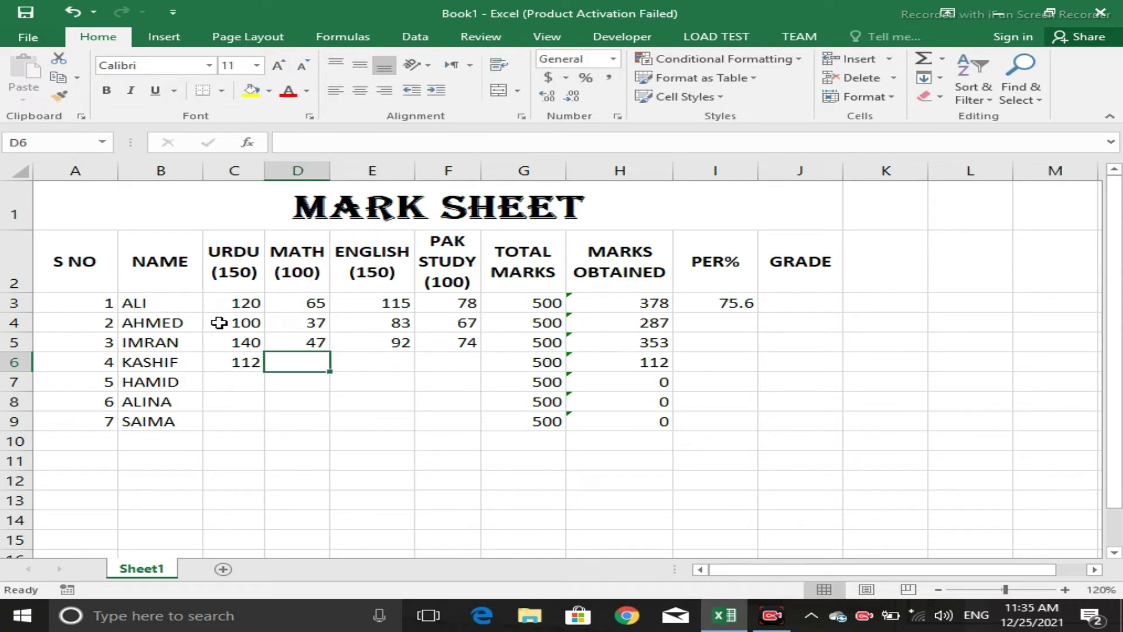
pyautogui.write('33')
pyautogui.press('Tab')
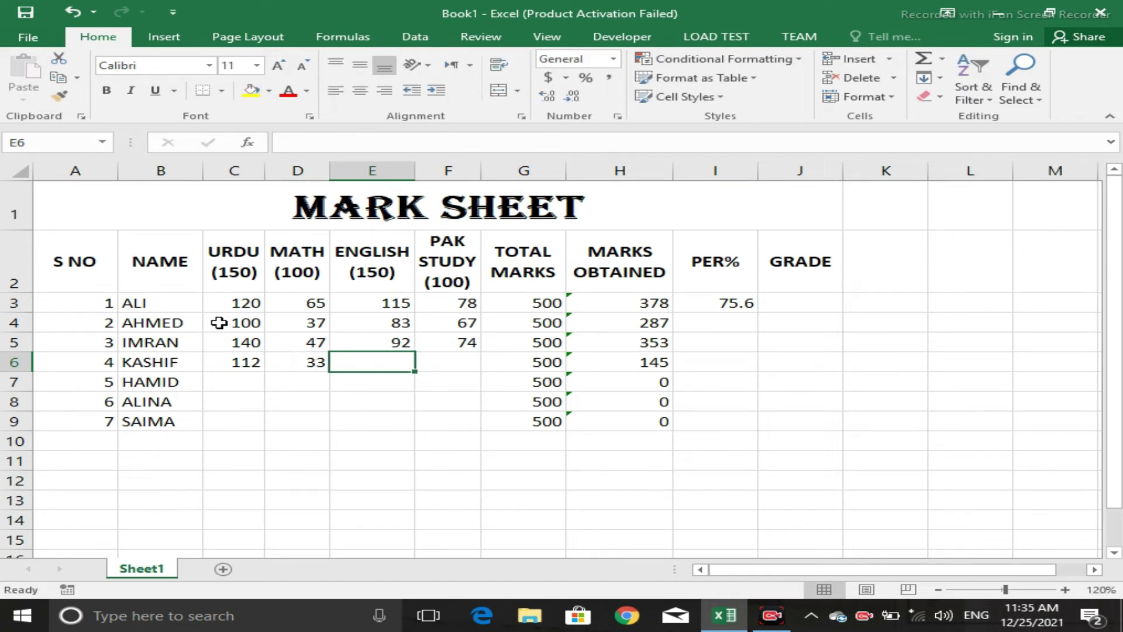
pyautogui.write('65')
pyautogui.press('Tab')
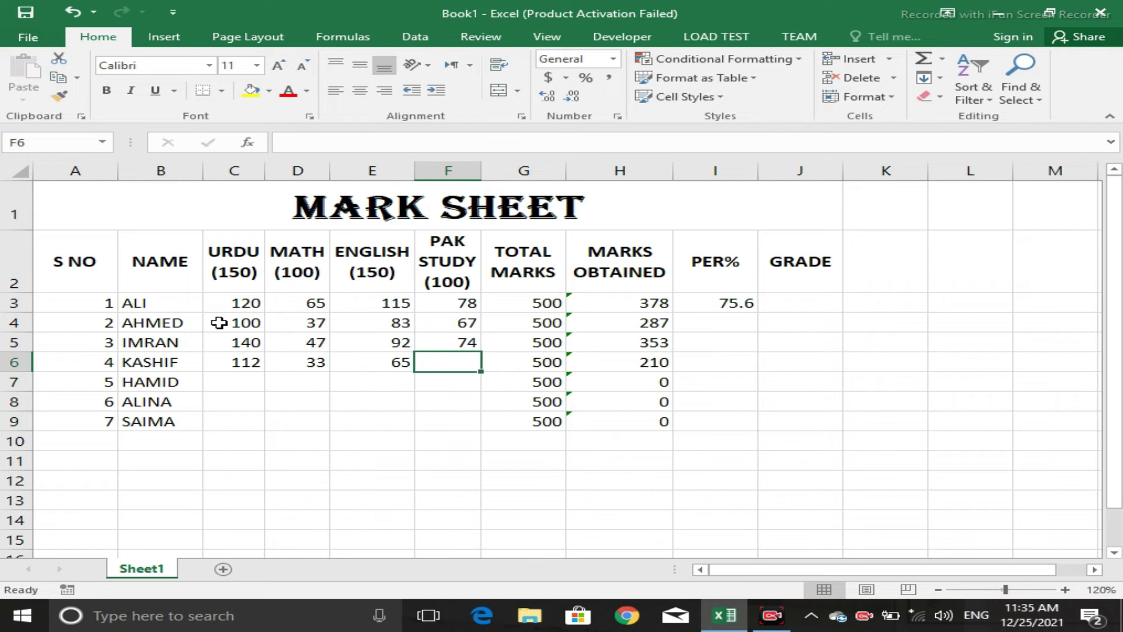
pyautogui.press('Left')
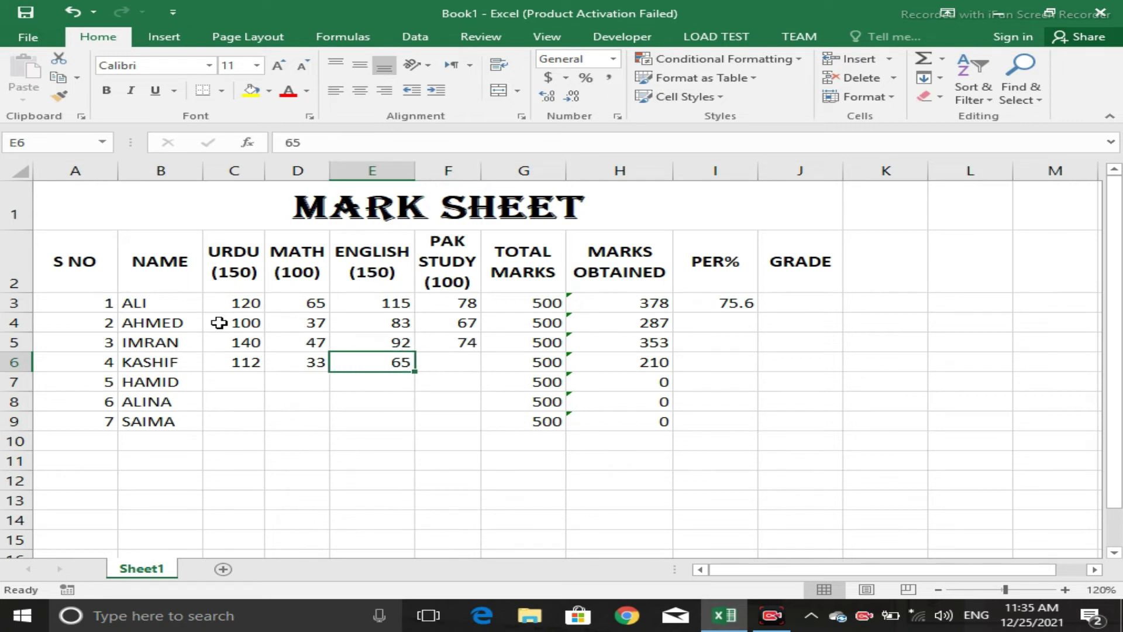
pyautogui.write('123')
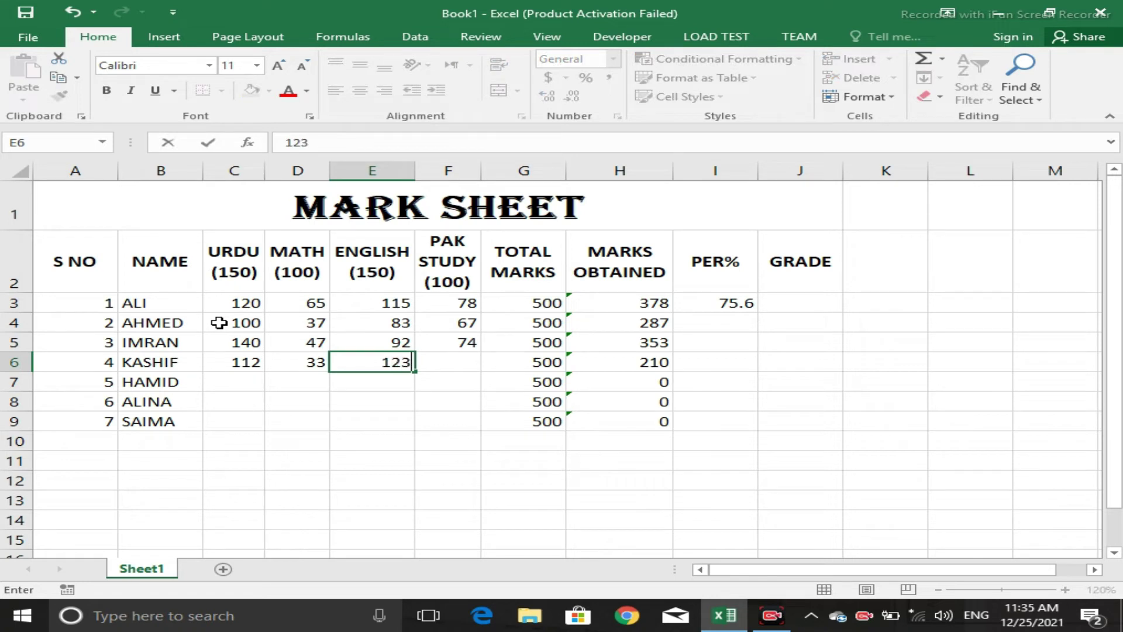
pyautogui.press('Tab')
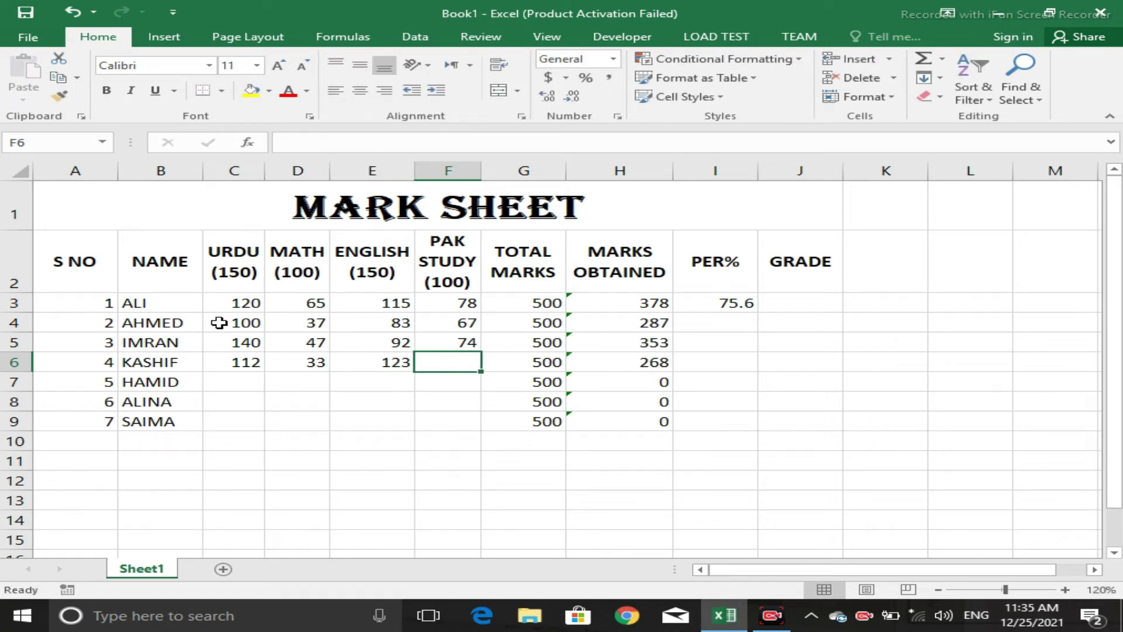
pyautogui.write('65')
pyautogui.press('Return')
pyautogui.press('Left')
pyautogui.press('Left')
pyautogui.press('Up')
pyautogui.press('Up')
pyautogui.press('Up')
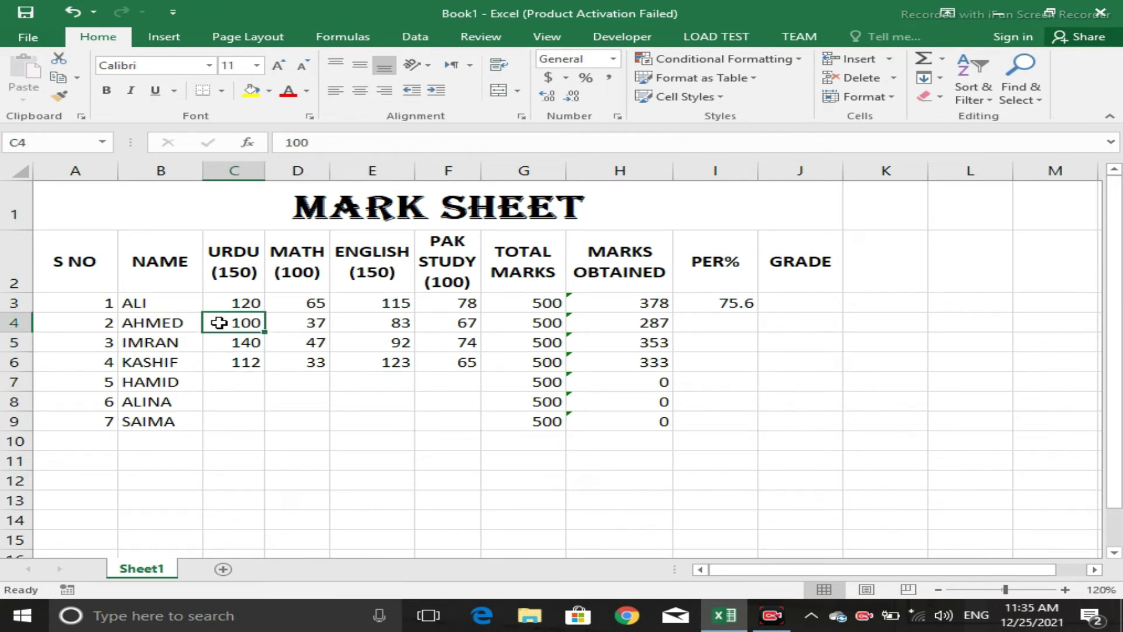
# - Copy the marks in C4:F6 and paste them into C7:F9 for HAMID, ALINA and SAIMA
pyautogui.hotkey('shift', 'Down')
pyautogui.hotkey('shift', 'Down')
pyautogui.hotkey('shift', 'Right')
pyautogui.hotkey('shift', 'Right')
pyautogui.hotkey('shift', 'Right')
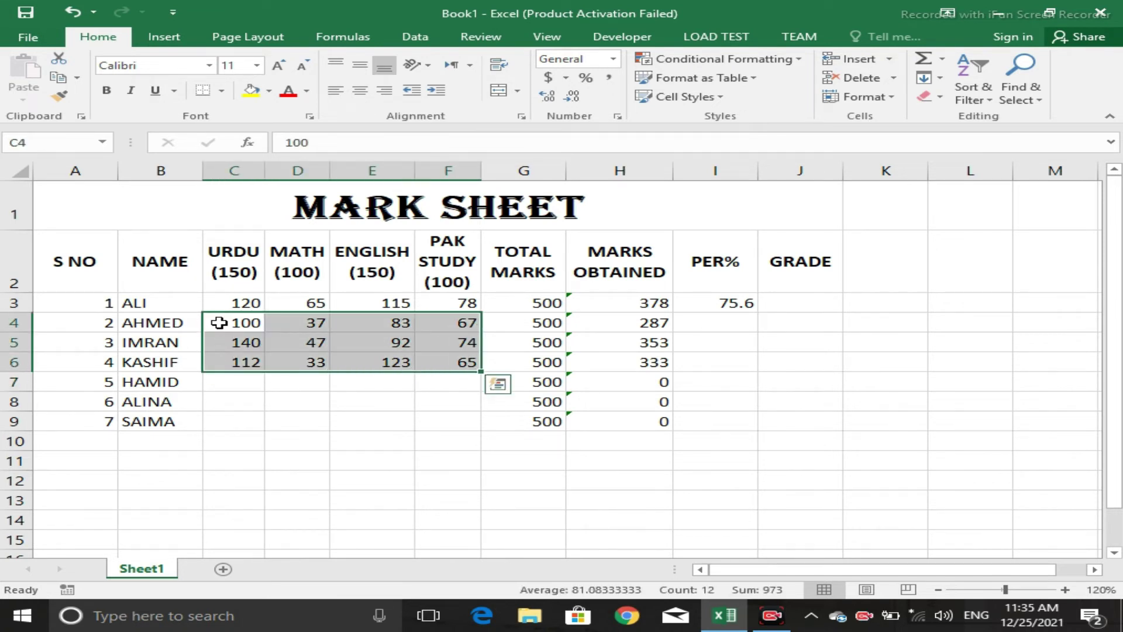
pyautogui.hotkey('ctrl', 'c')
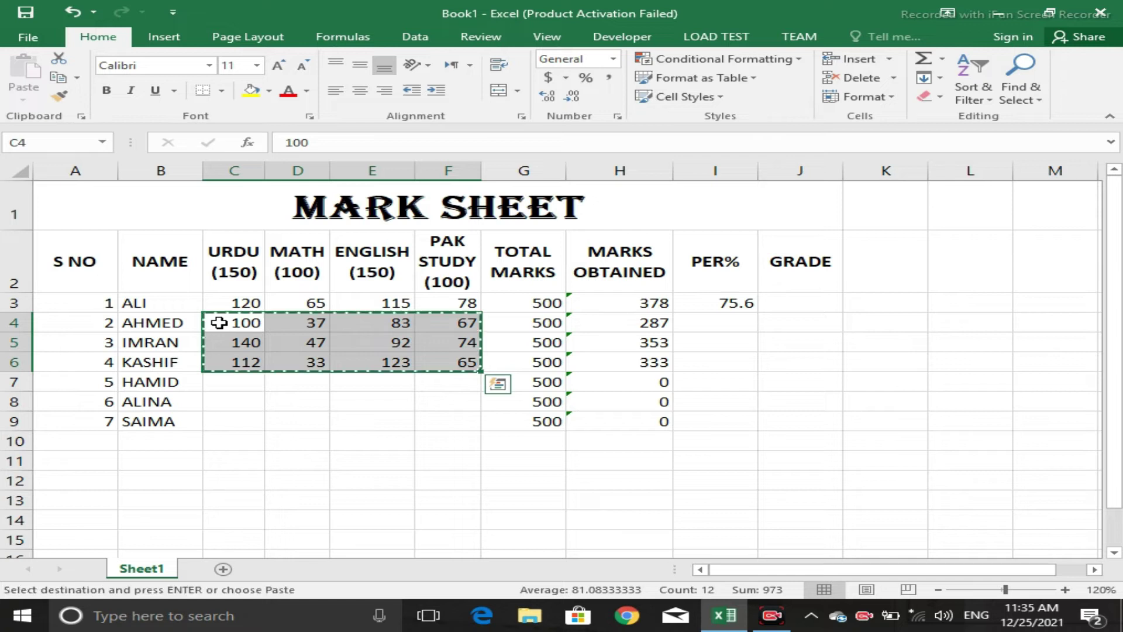
pyautogui.press('Down')
pyautogui.press('Down')
pyautogui.press('Down')
pyautogui.hotkey('ctrl', 'v')
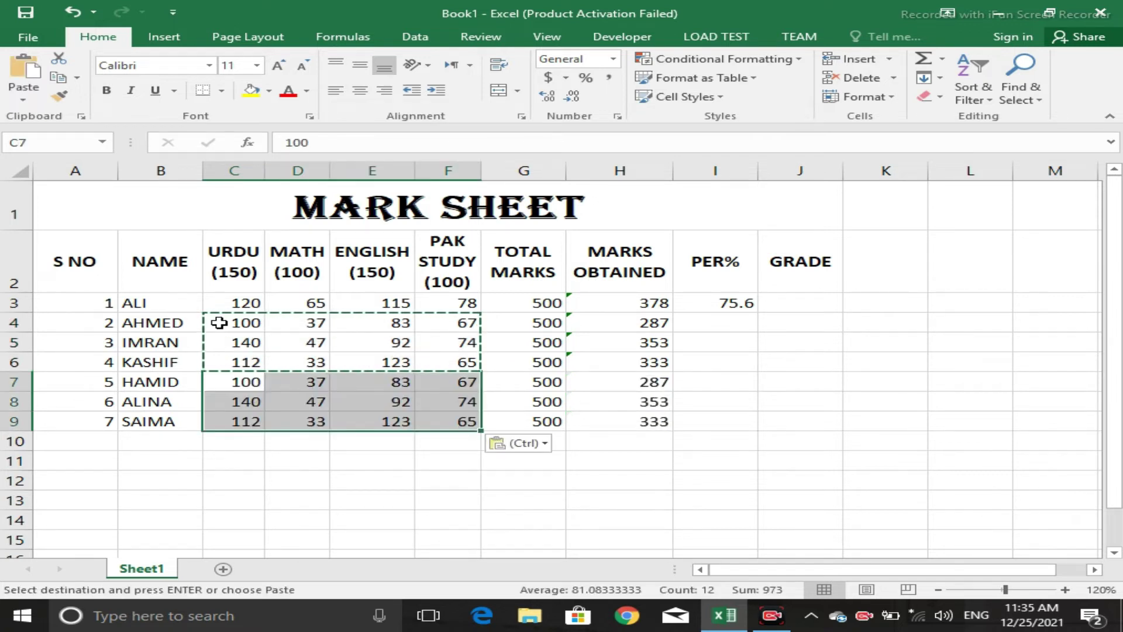
pyautogui.press('Right')
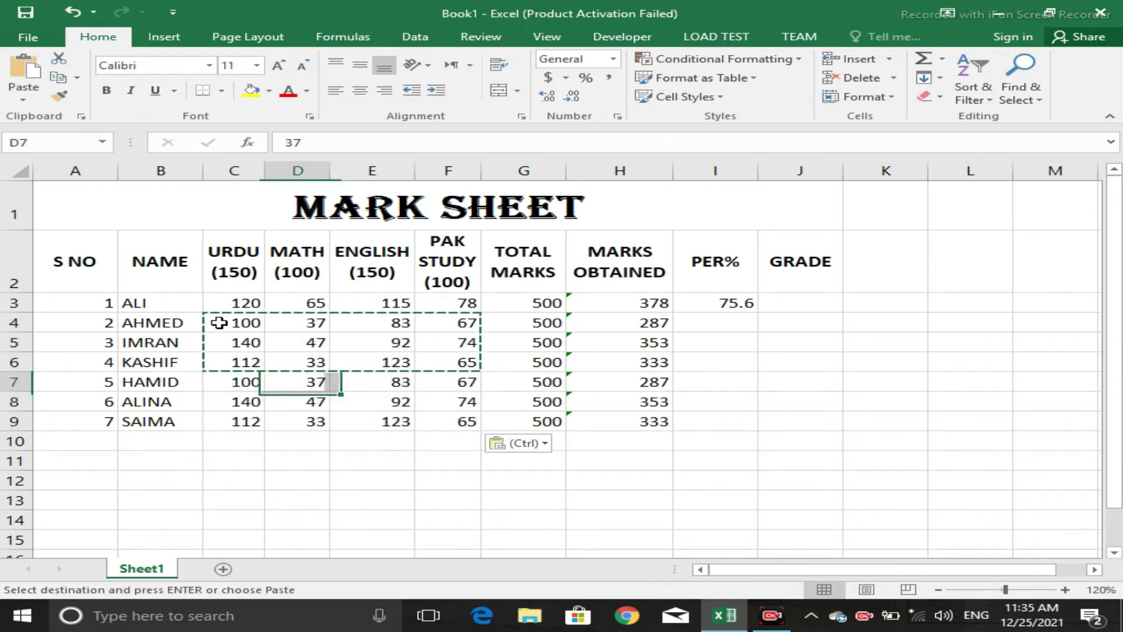
pyautogui.press('Right')
pyautogui.press('Right')
pyautogui.press('Right')
pyautogui.press('Right')
pyautogui.press('Right')
pyautogui.press('Up')
pyautogui.press('Up')
pyautogui.press('Up')
pyautogui.press('Up')
pyautogui.press('Down')
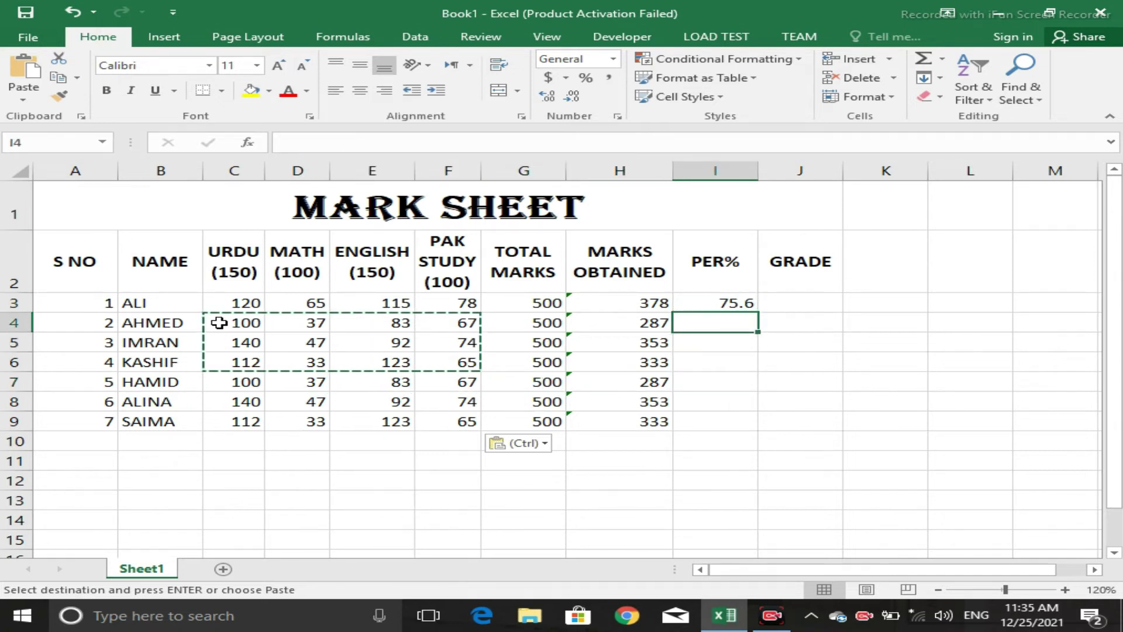
pyautogui.press('Up')
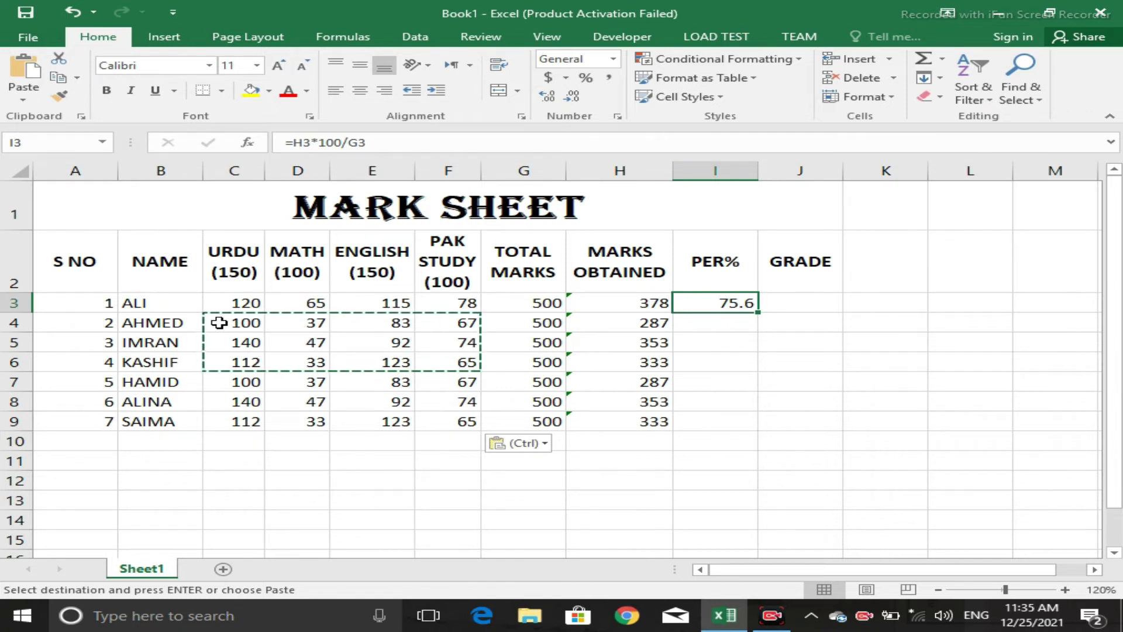
pyautogui.press('Down')
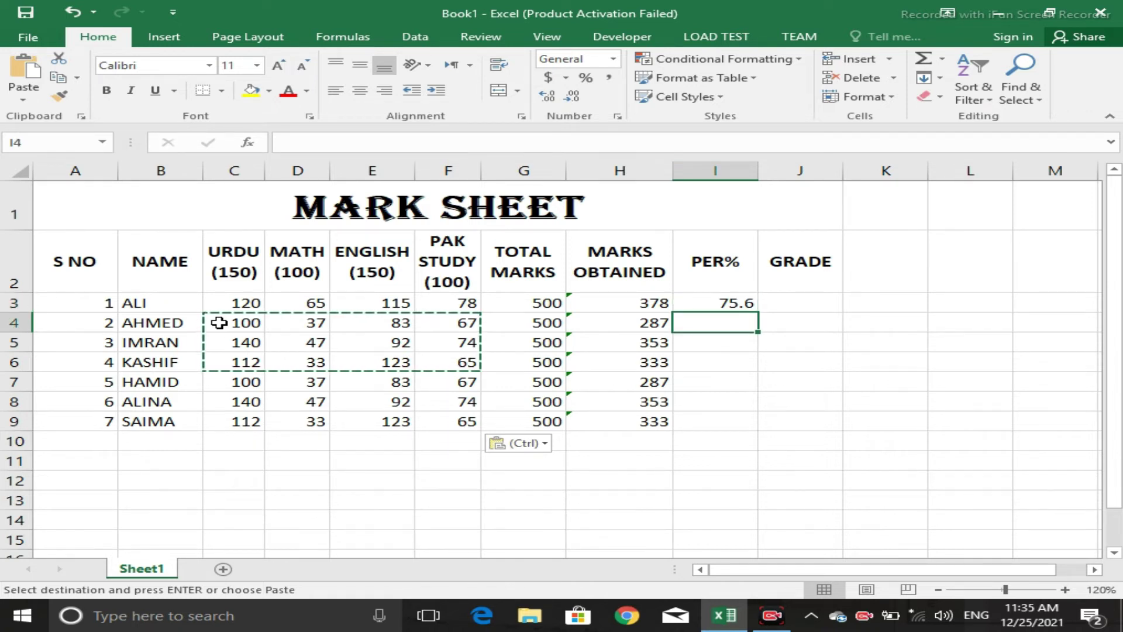
# - Enter =H4*100/G4 as AHMED's percentage in I4 and fill it down to I9
pyautogui.write('=')
pyautogui.press('Left')
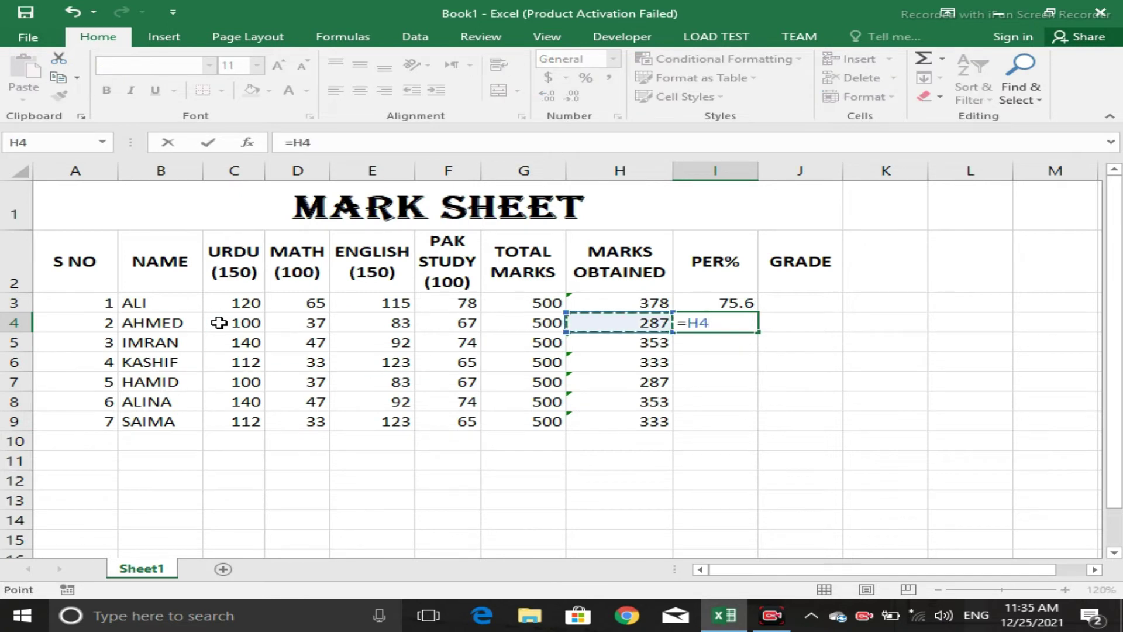
pyautogui.write('+')
pyautogui.press('BackSpace')
pyautogui.write('*100')
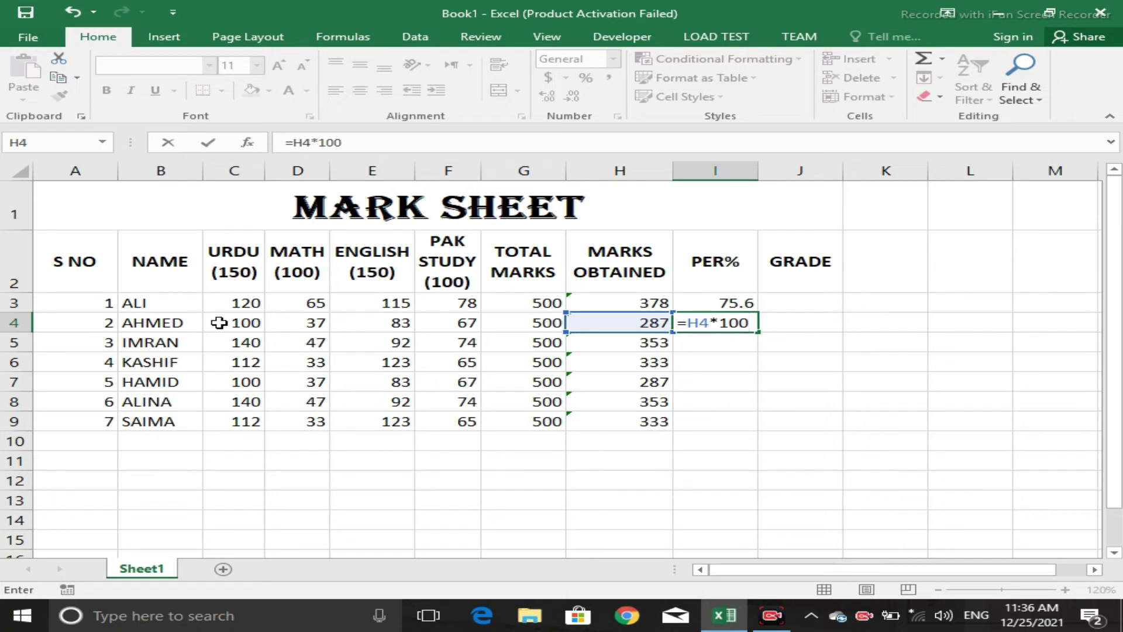
pyautogui.write('/')
pyautogui.click(521, 324)
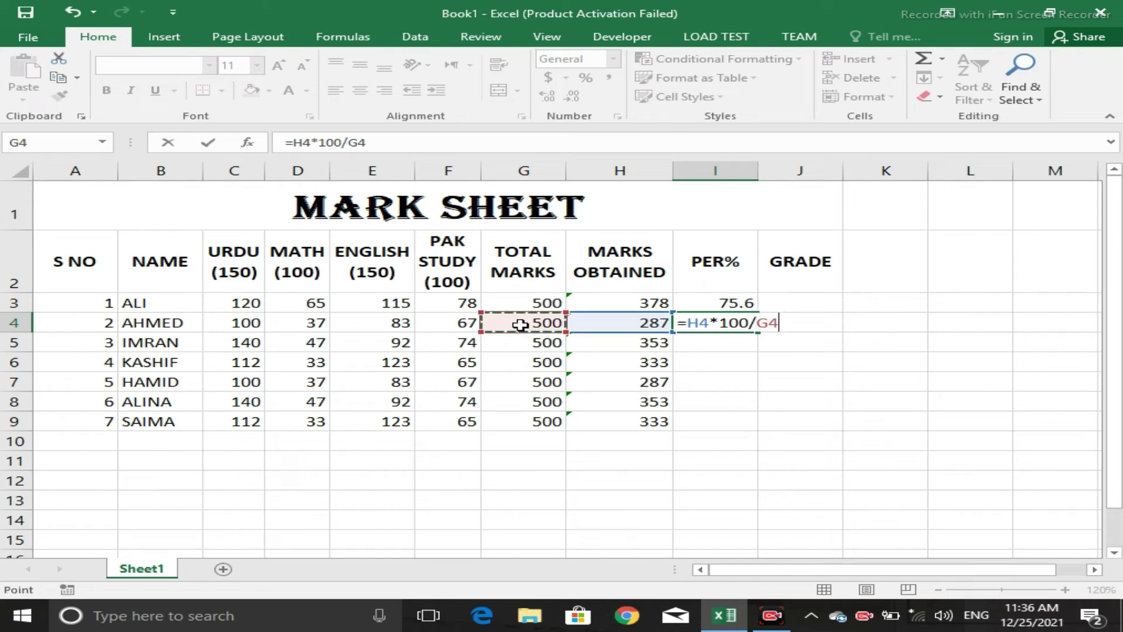
pyautogui.press('Return')
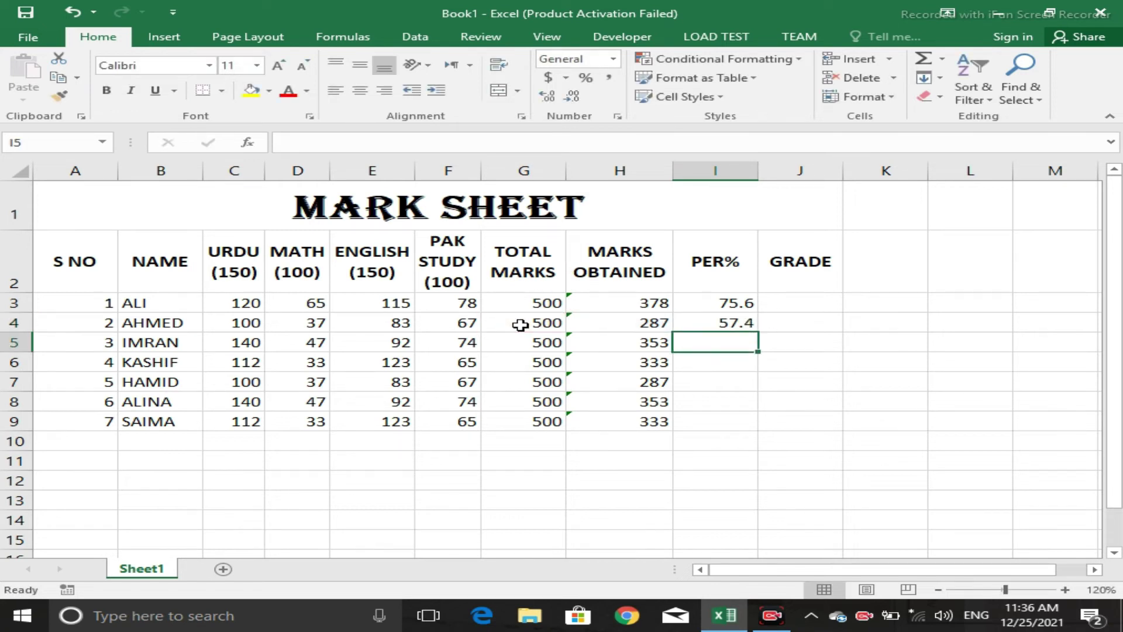
pyautogui.click(750, 326)
pyautogui.moveTo(757, 332); pyautogui.dragTo(756, 429)
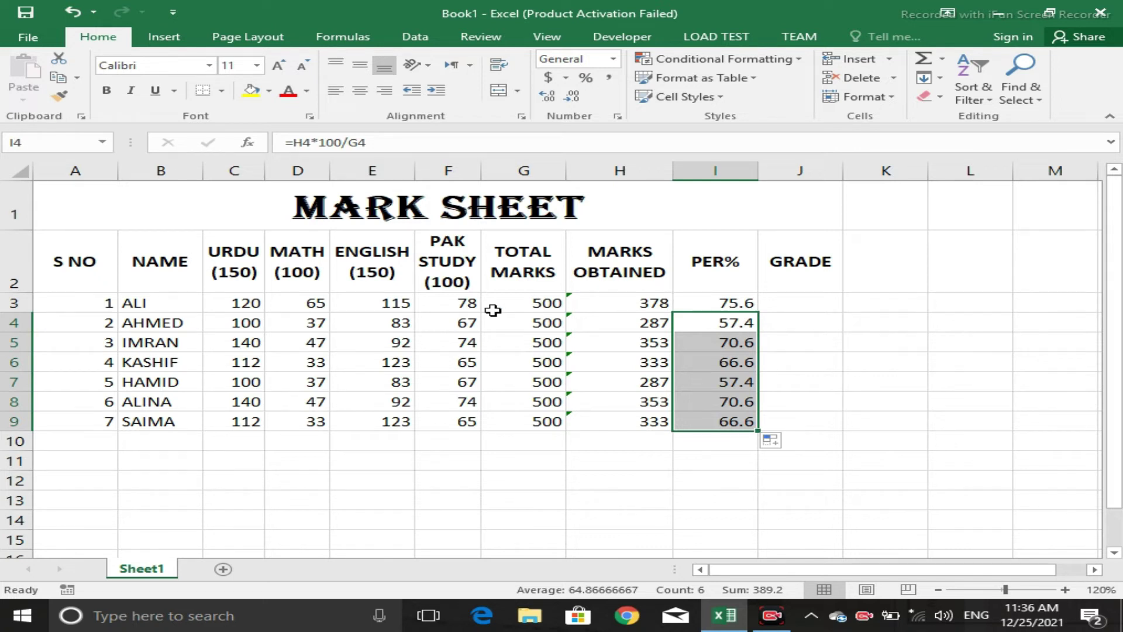
# - Change ALI's English mark to 130 (after trying 100) and his Pak Study mark to 65
pyautogui.click(386, 305)
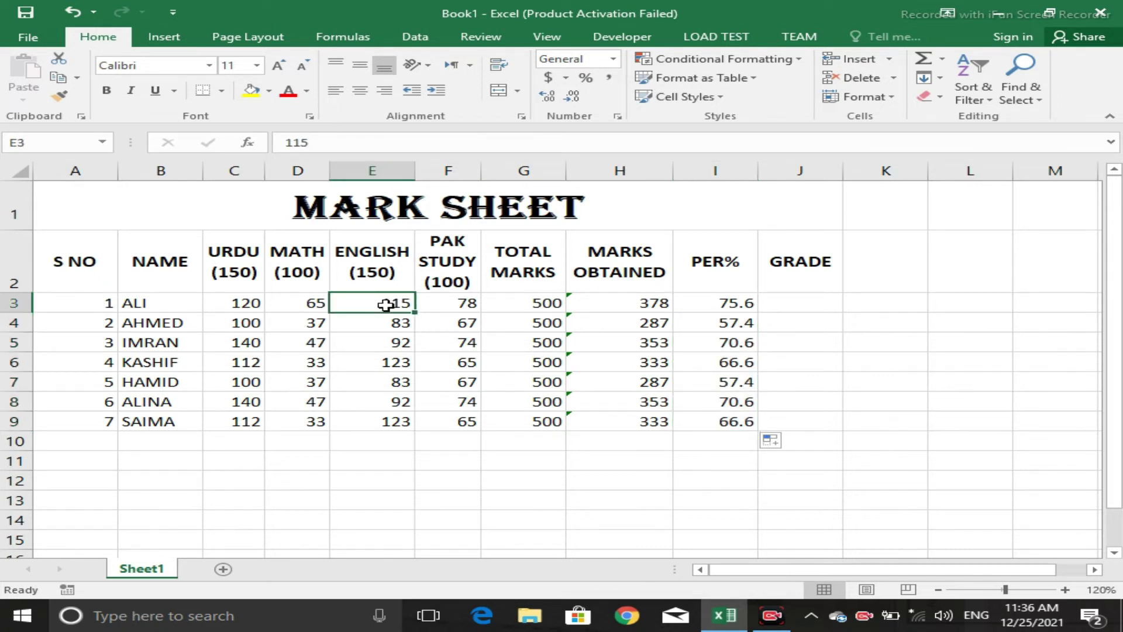
pyautogui.write('100')
pyautogui.press('Return')
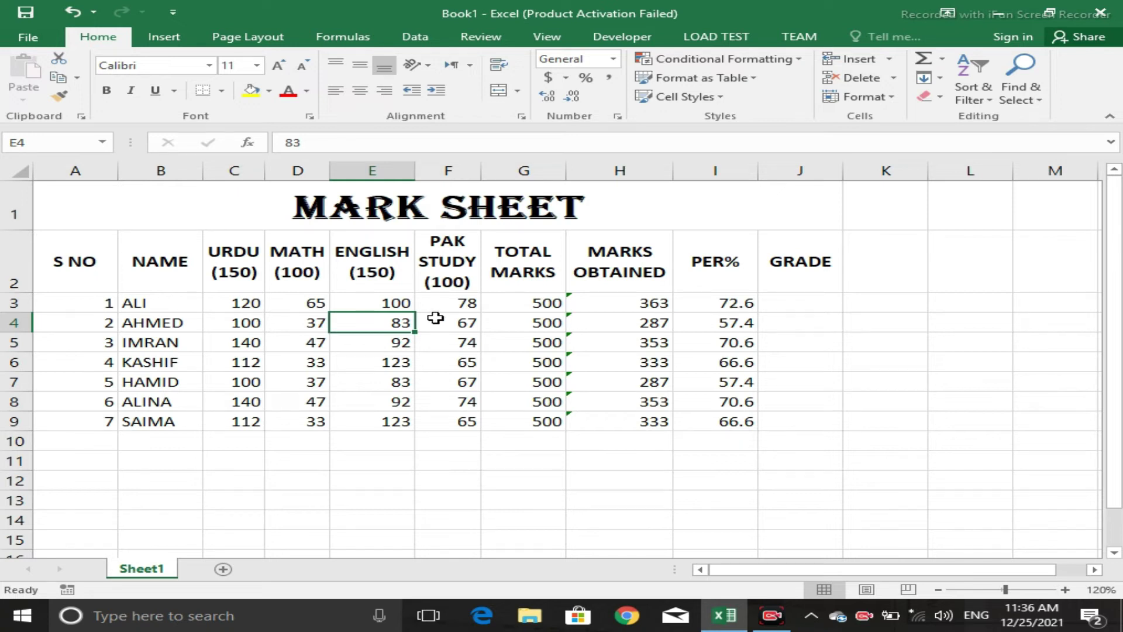
pyautogui.click(392, 302)
pyautogui.write('130')
pyautogui.press('Return')
pyautogui.click(462, 308)
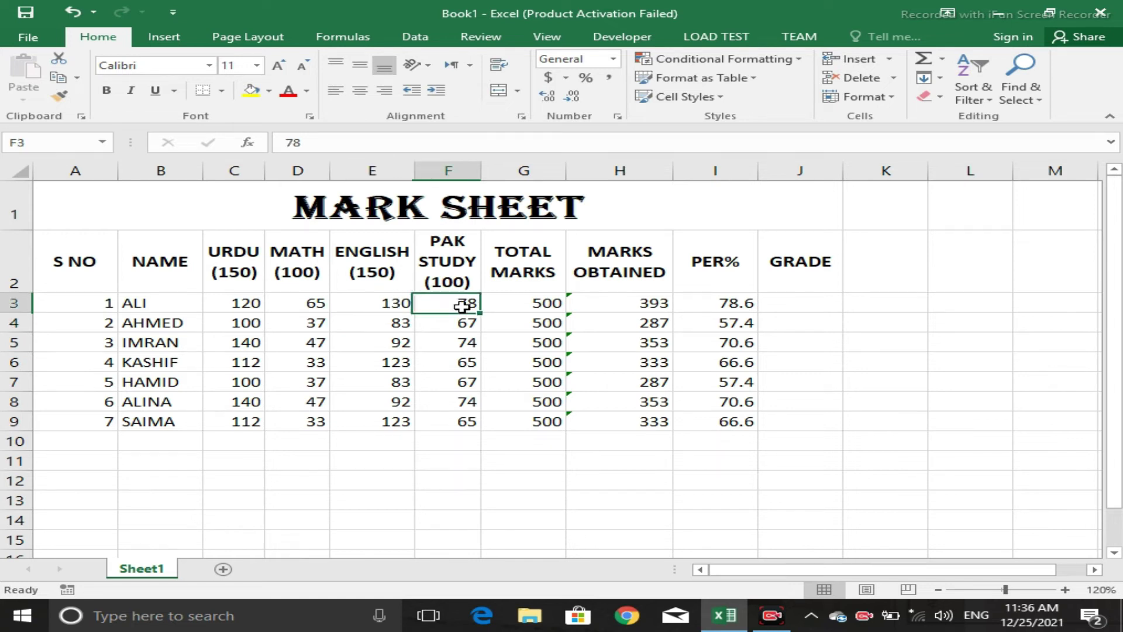
pyautogui.write('65')
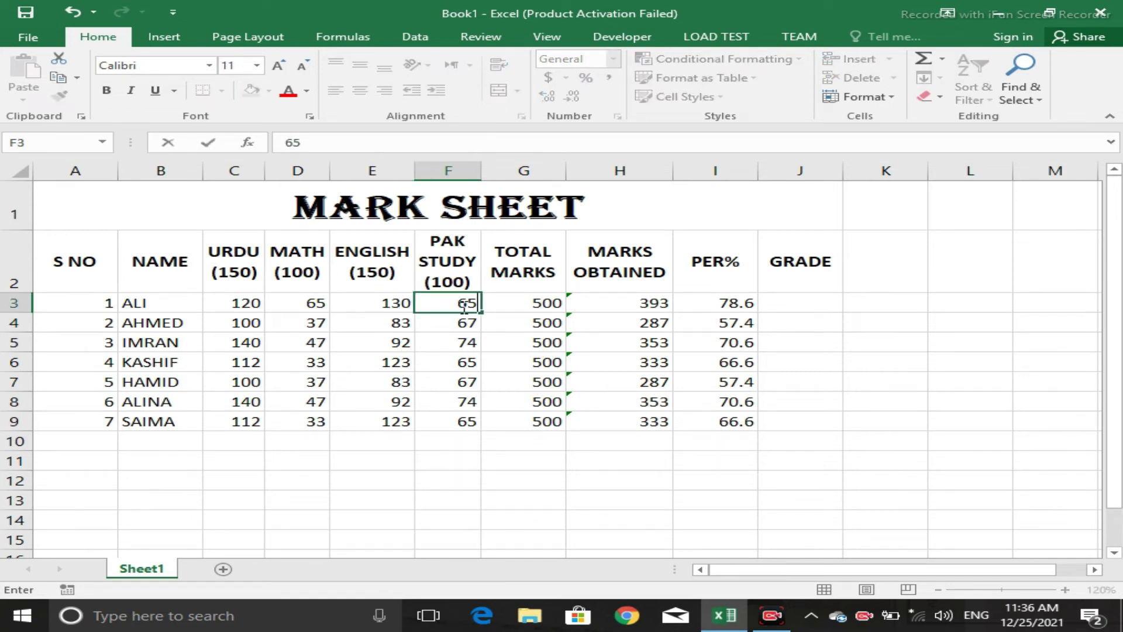
pyautogui.press('Return')
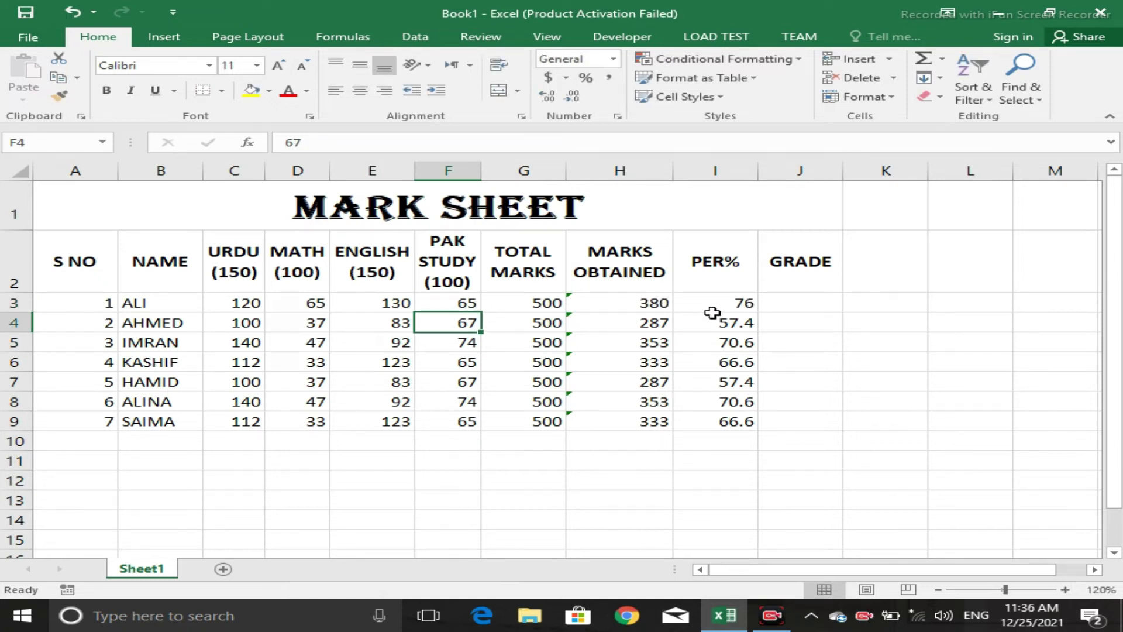
pyautogui.click(809, 303)
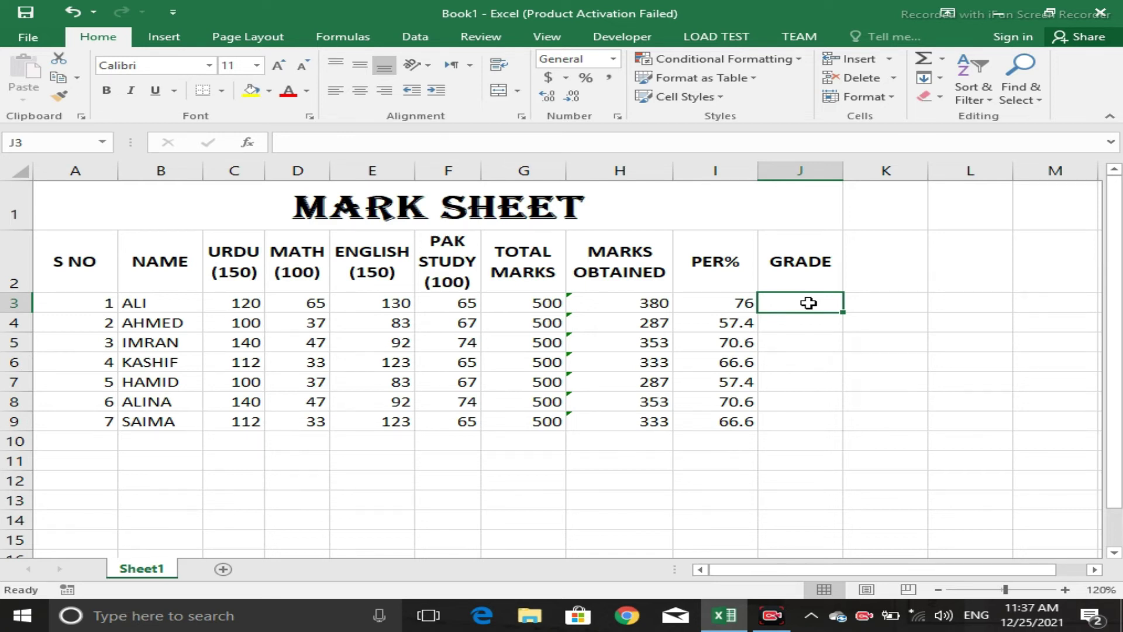
# - Start J3's grade formula as =IF(I3>=80,"A+",IF( for the A+ band
pyautogui.write('=')
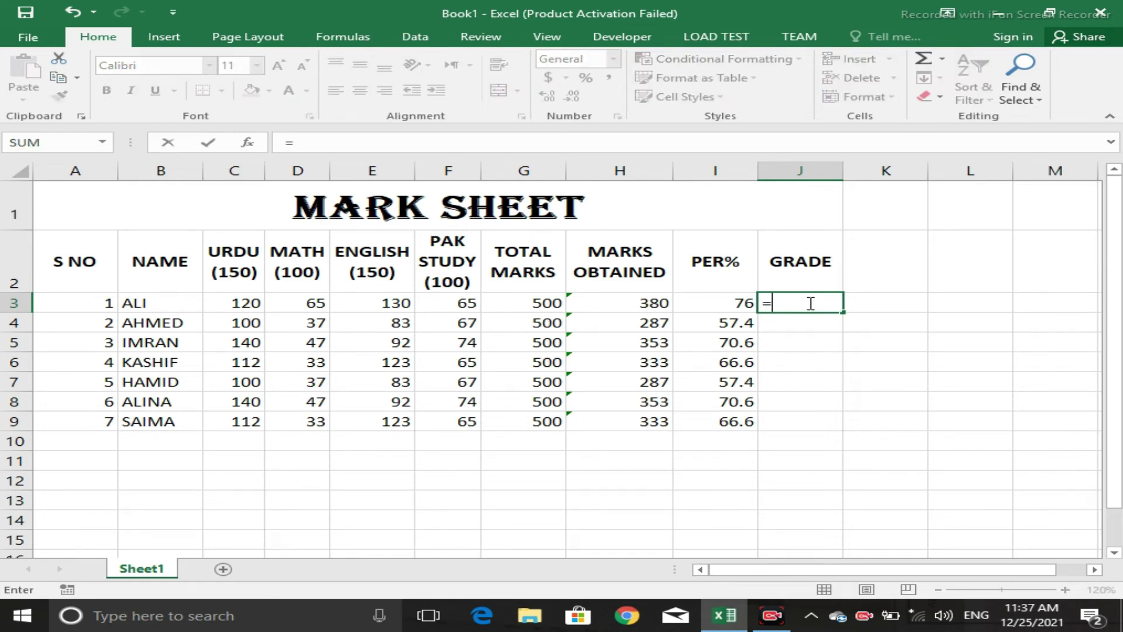
pyautogui.write('IF')
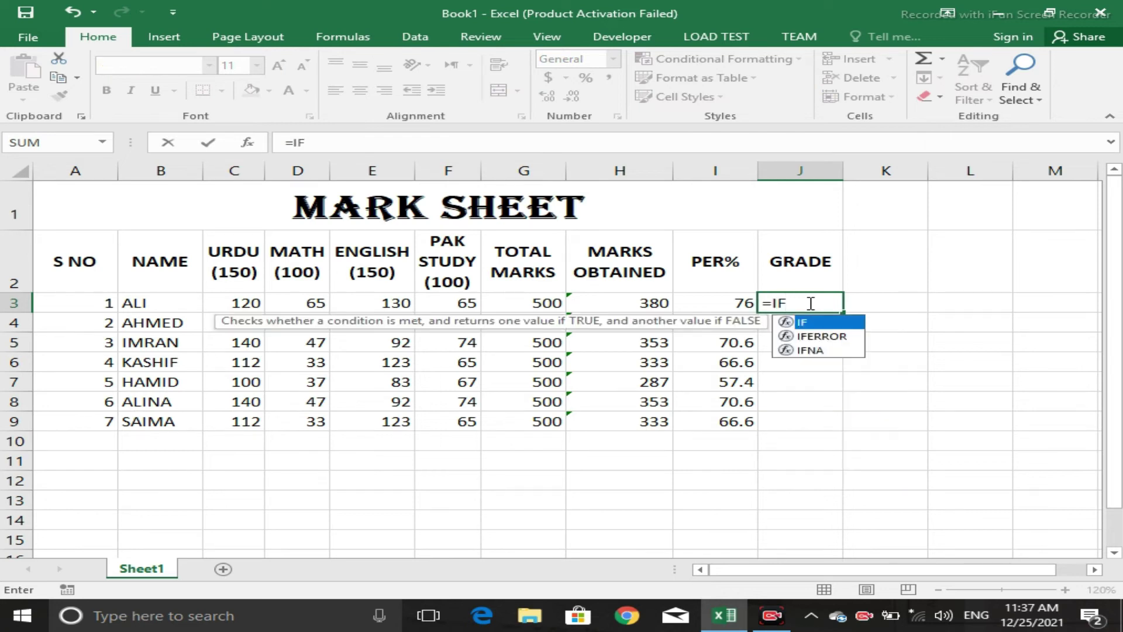
pyautogui.write('(')
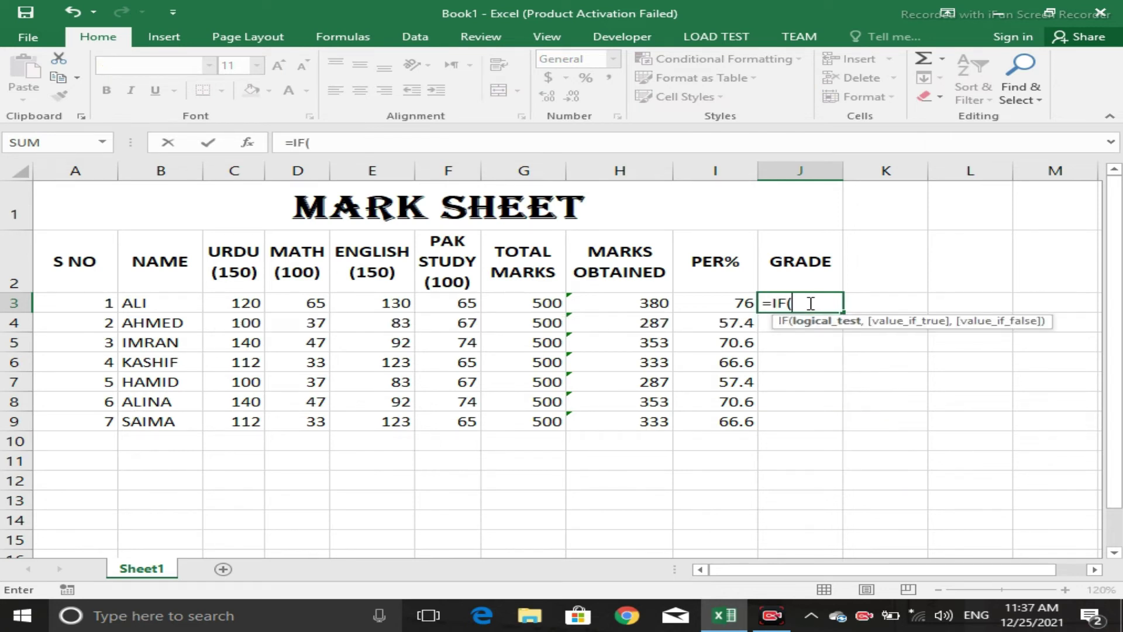
pyautogui.press('Left')
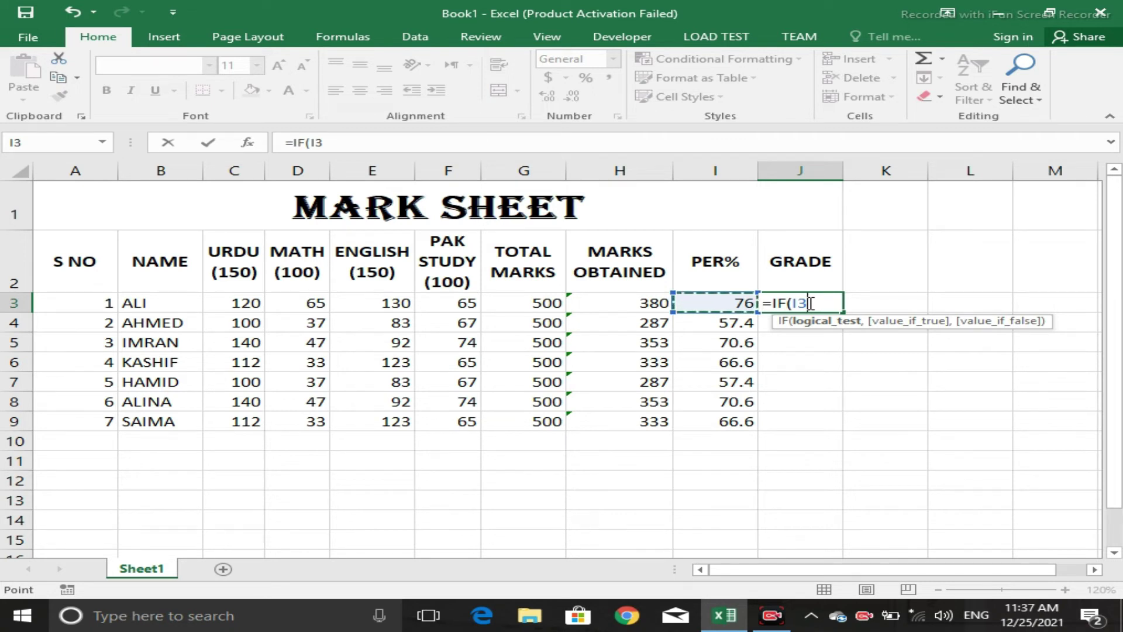
pyautogui.write('>')
pyautogui.write('=')
pyautogui.write('80')
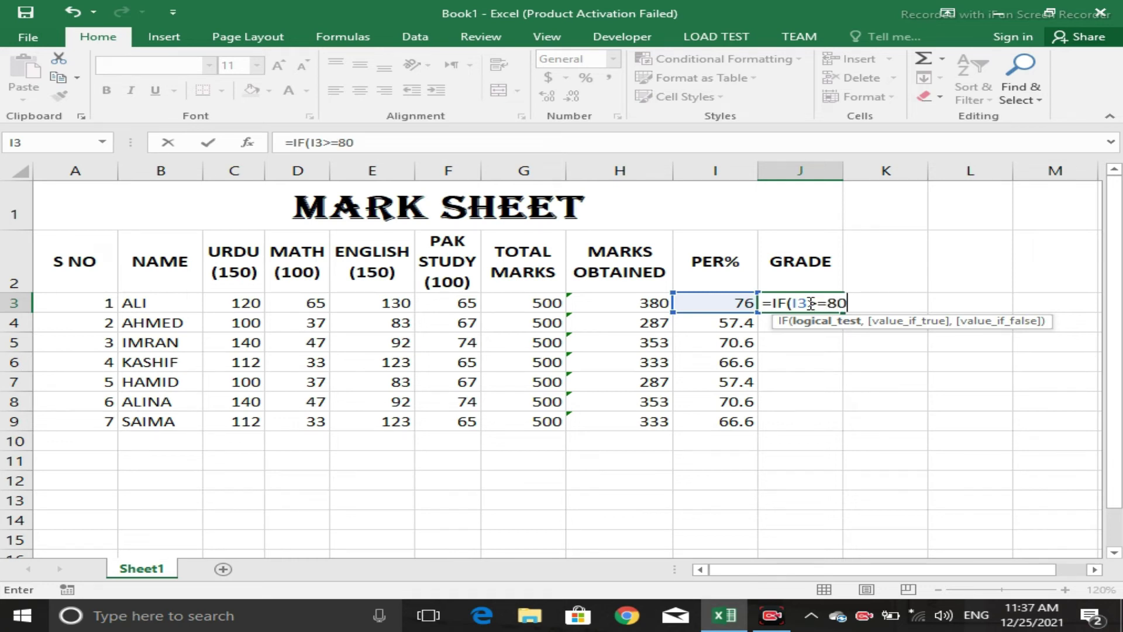
pyautogui.write(',"')
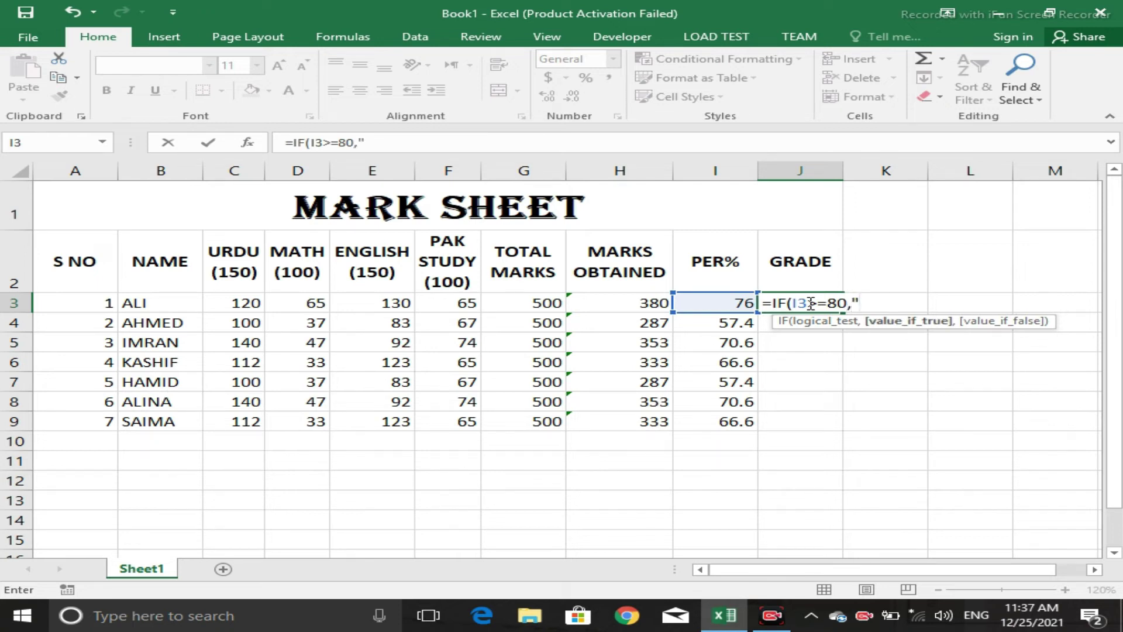
pyautogui.write('A')
pyautogui.write('+"')
pyautogui.write(',')
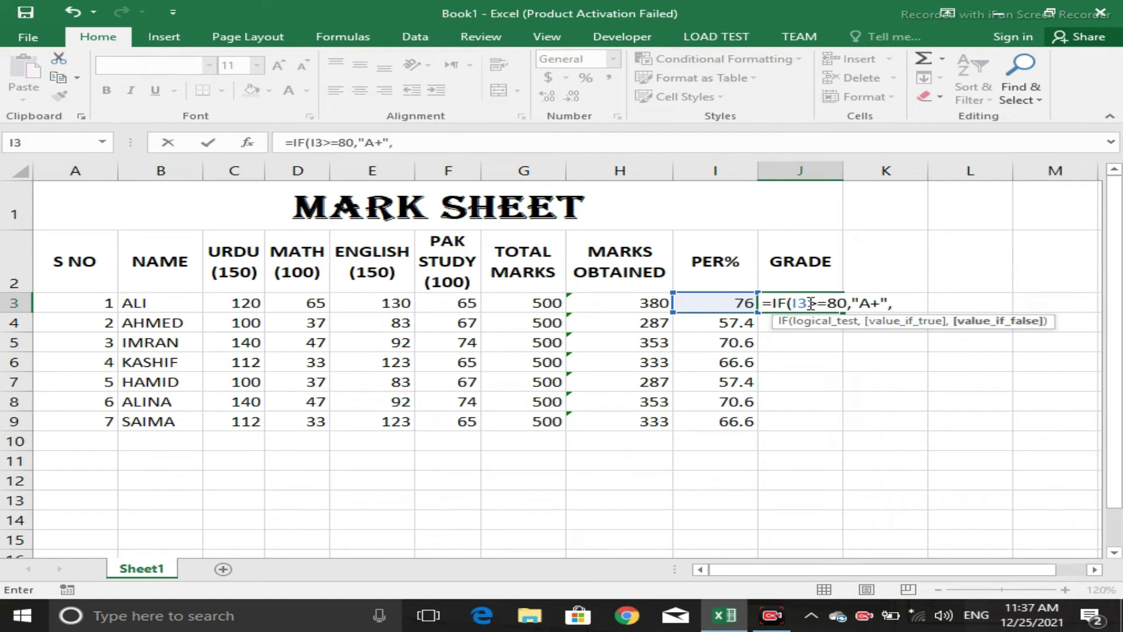
pyautogui.write('IF')
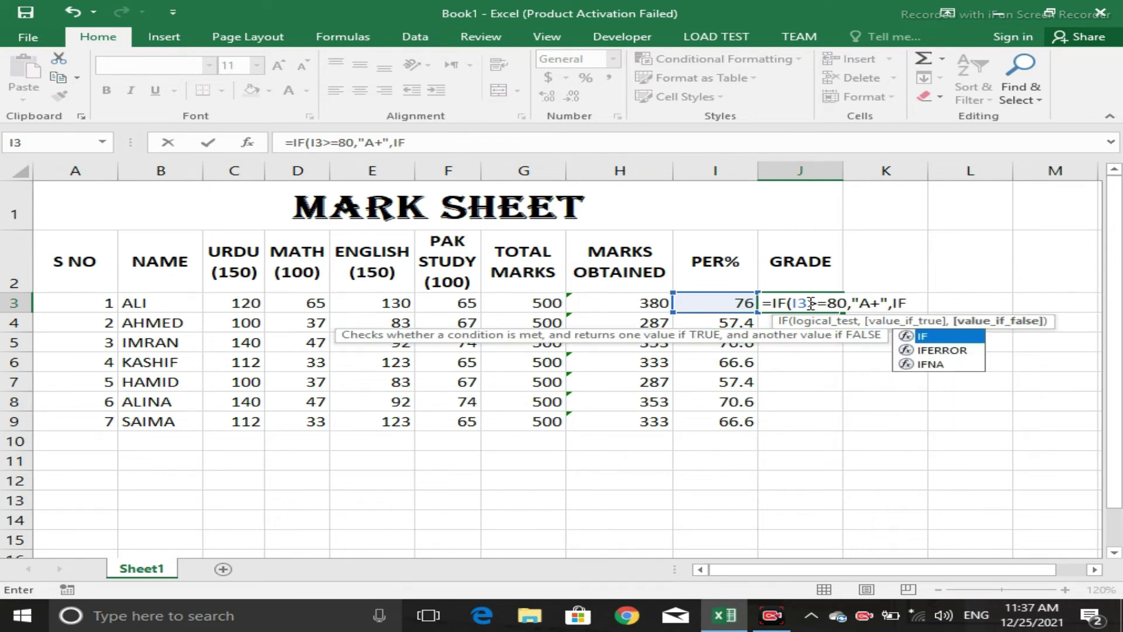
pyautogui.write('(')
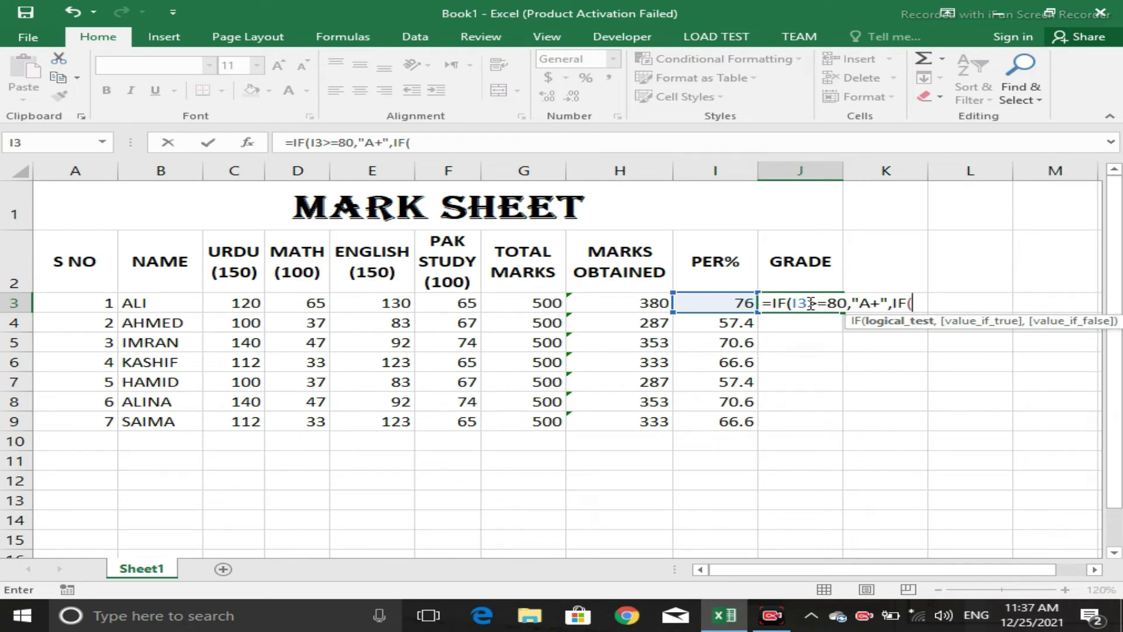
# - Add nested conditions giving "A" for I3>=70 and "B" for I3>=60 to J3's formula
pyautogui.click(732, 303)
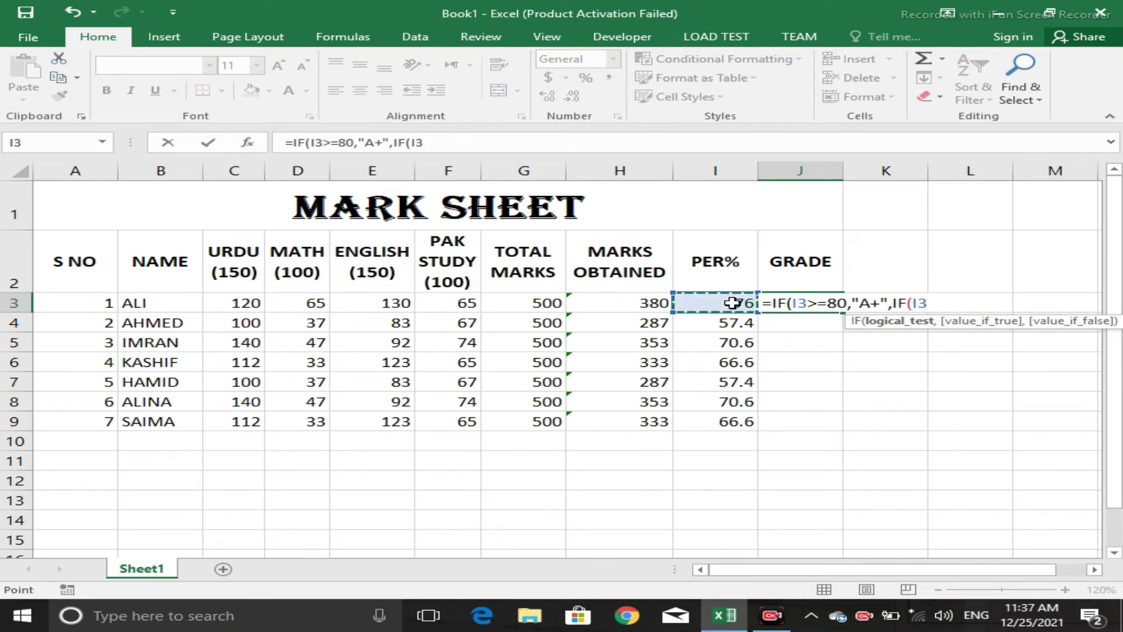
pyautogui.write('>')
pyautogui.write('=70')
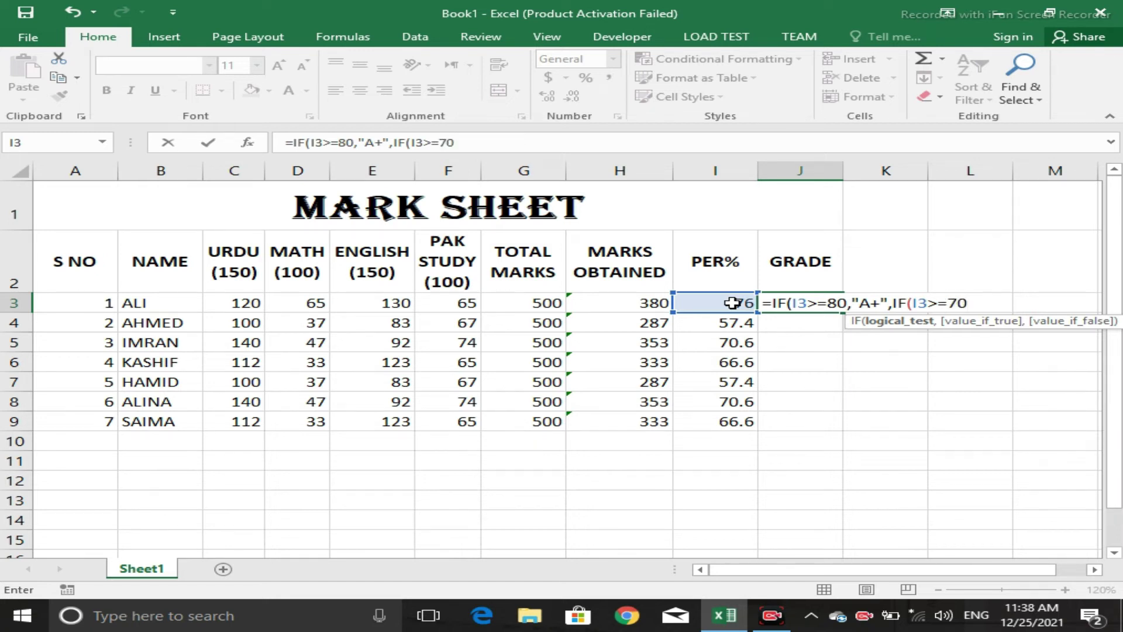
pyautogui.write(',"A",')
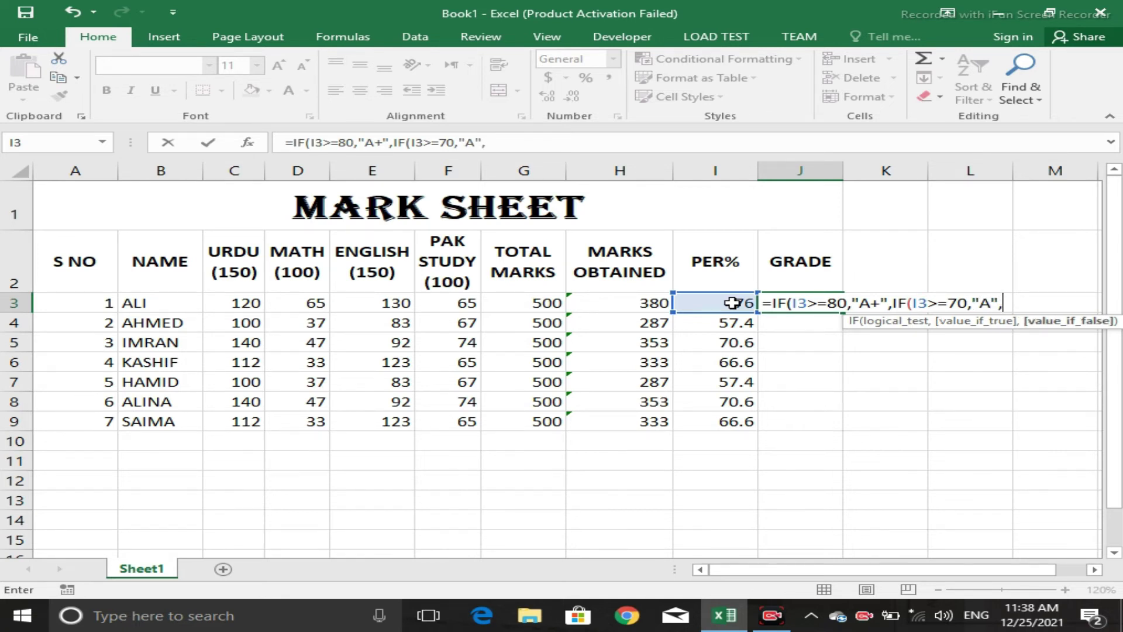
pyautogui.write('IF')
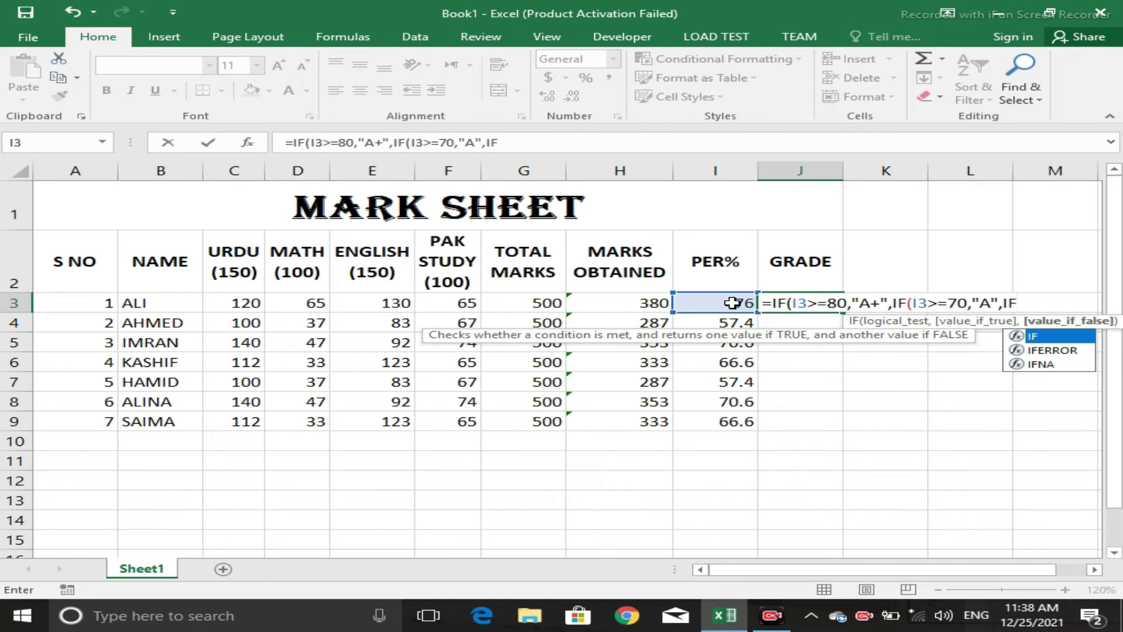
pyautogui.write('(')
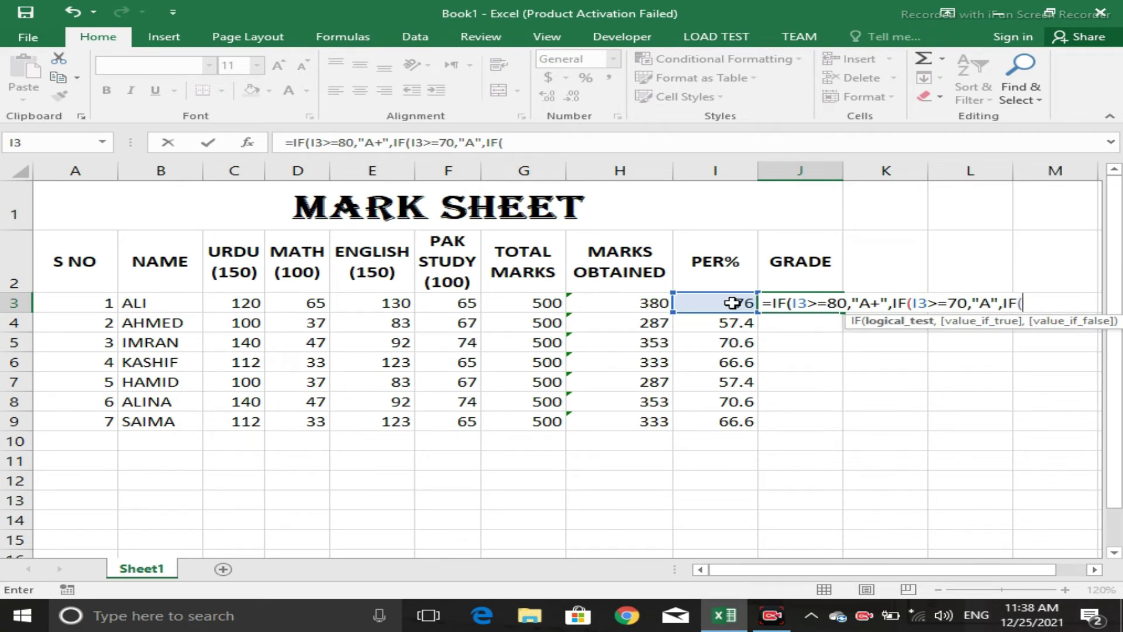
pyautogui.click(732, 303)
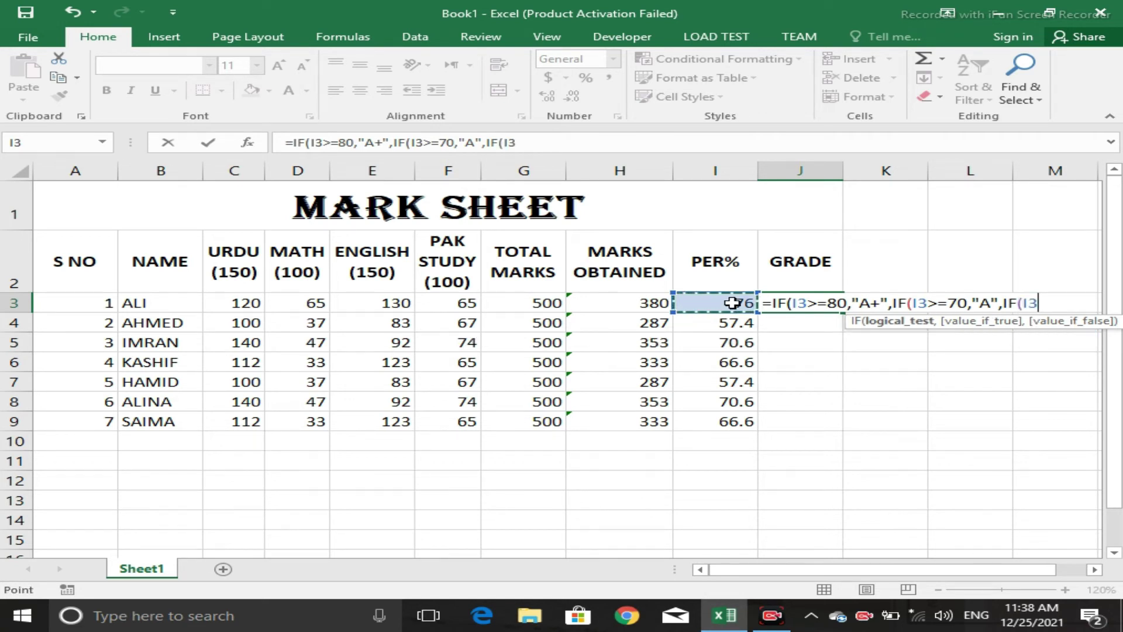
pyautogui.write('>=')
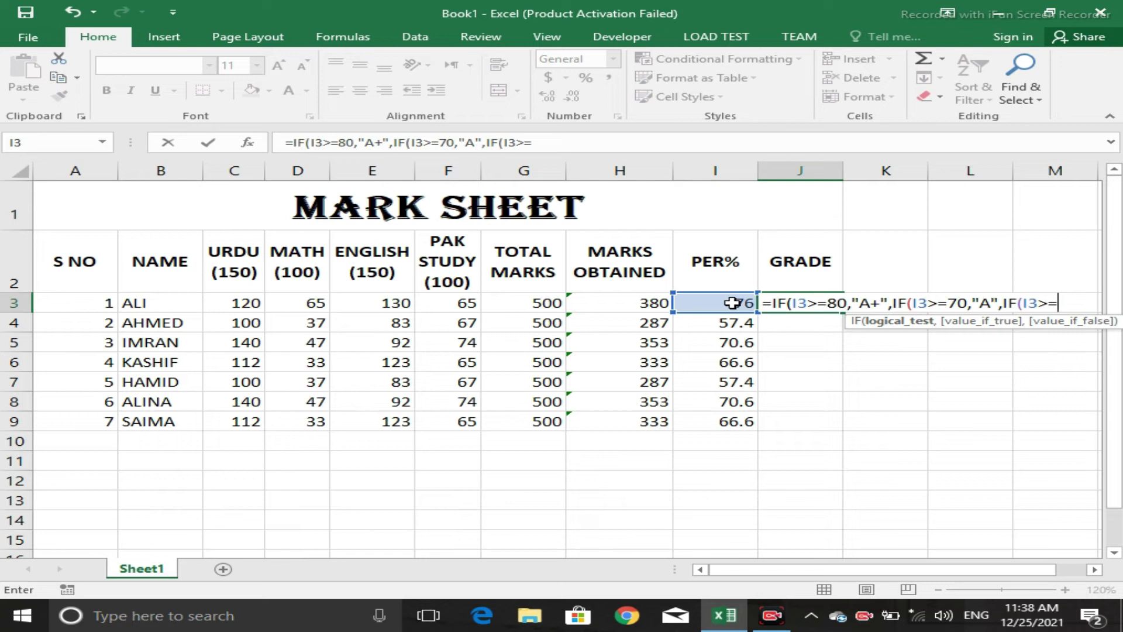
pyautogui.write(',"')
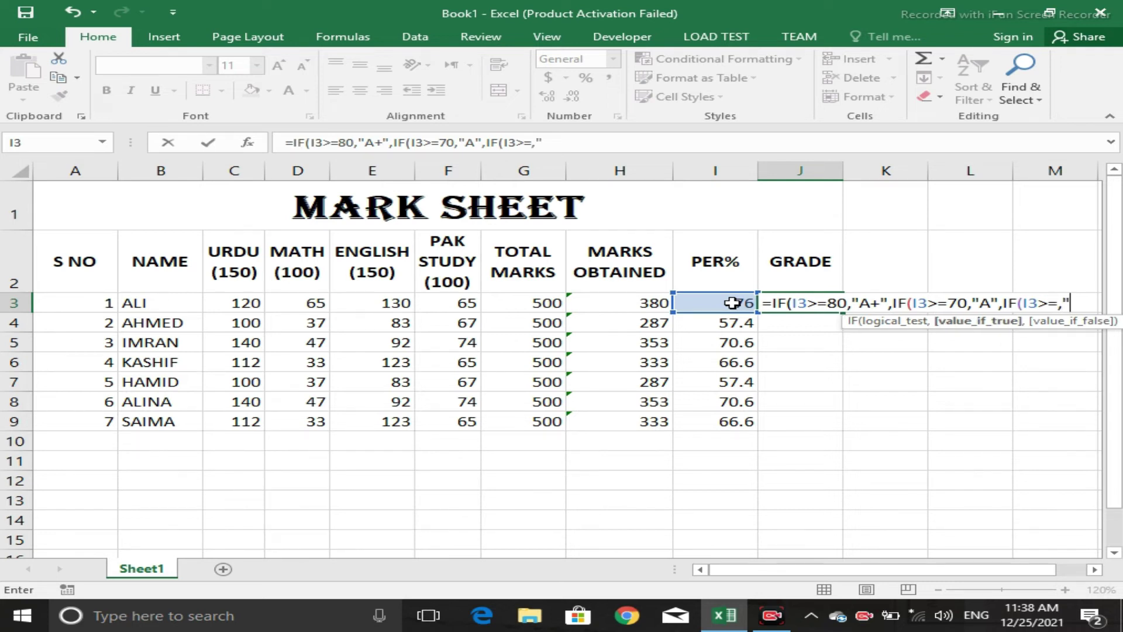
pyautogui.write('B')
pyautogui.press('BackSpace')
pyautogui.press('BackSpace')
pyautogui.press('BackSpace')
pyautogui.write('60')
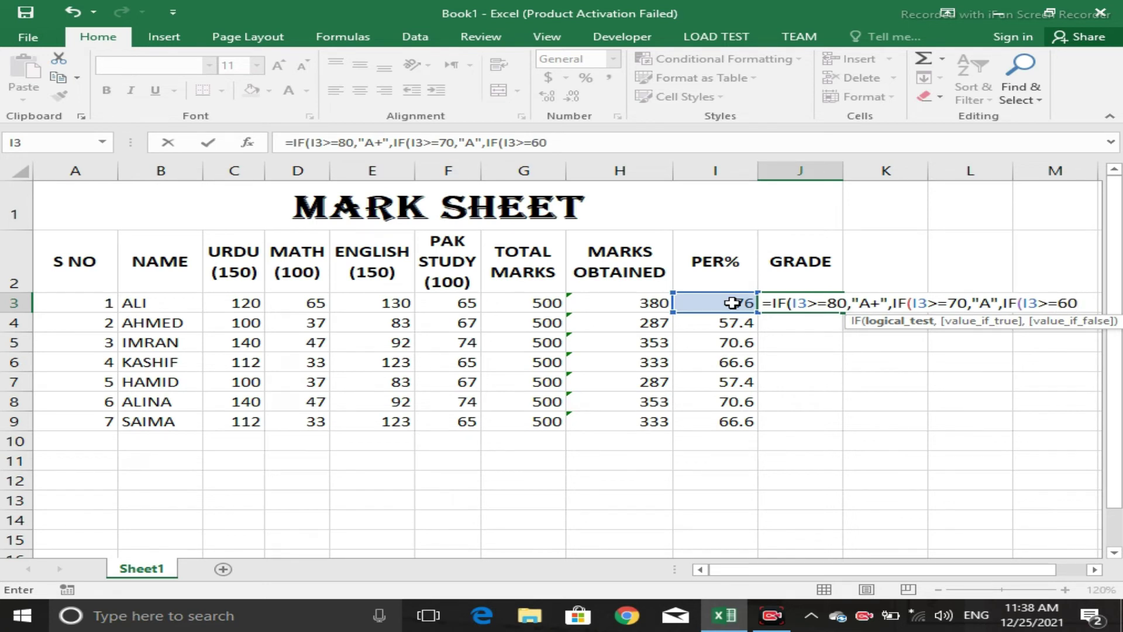
pyautogui.write(',')
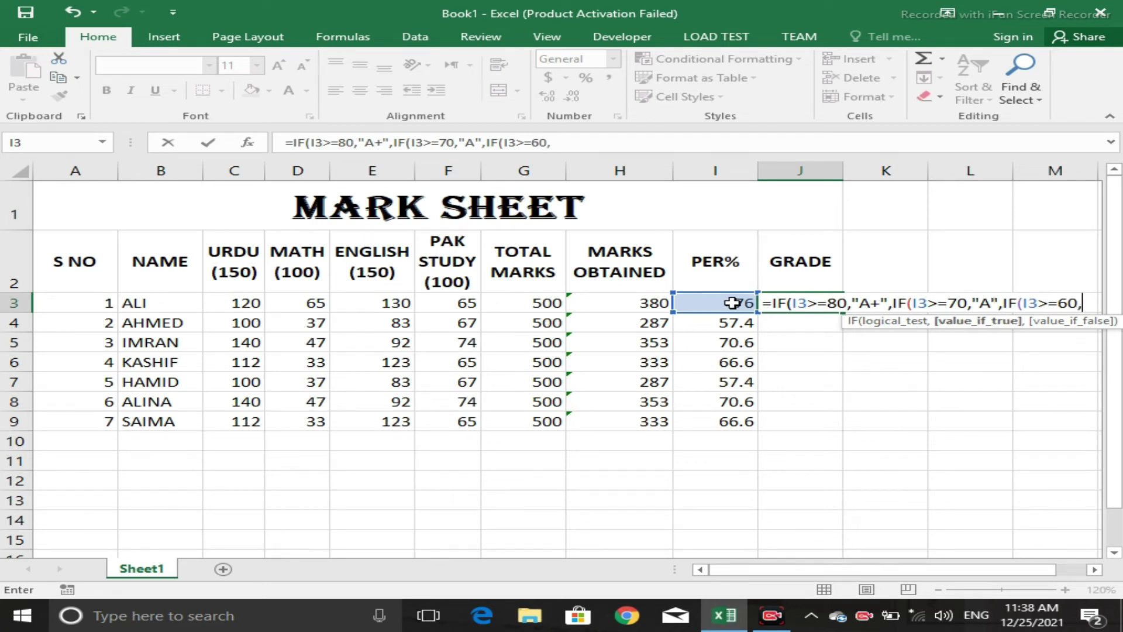
pyautogui.write('"')
pyautogui.write('B"')
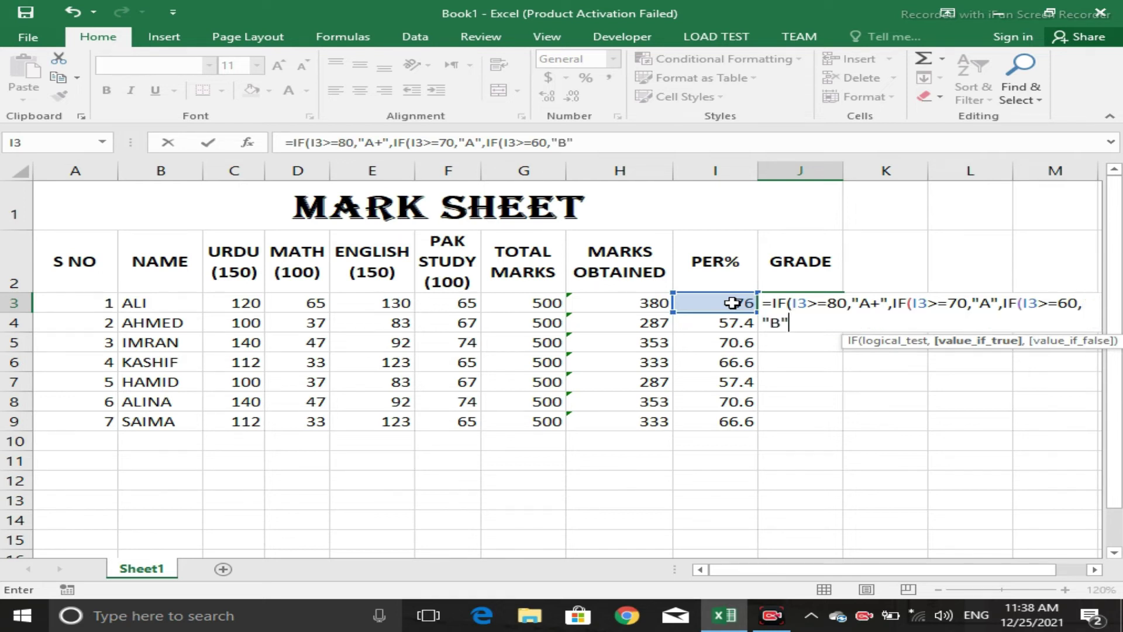
pyautogui.write(',IF')
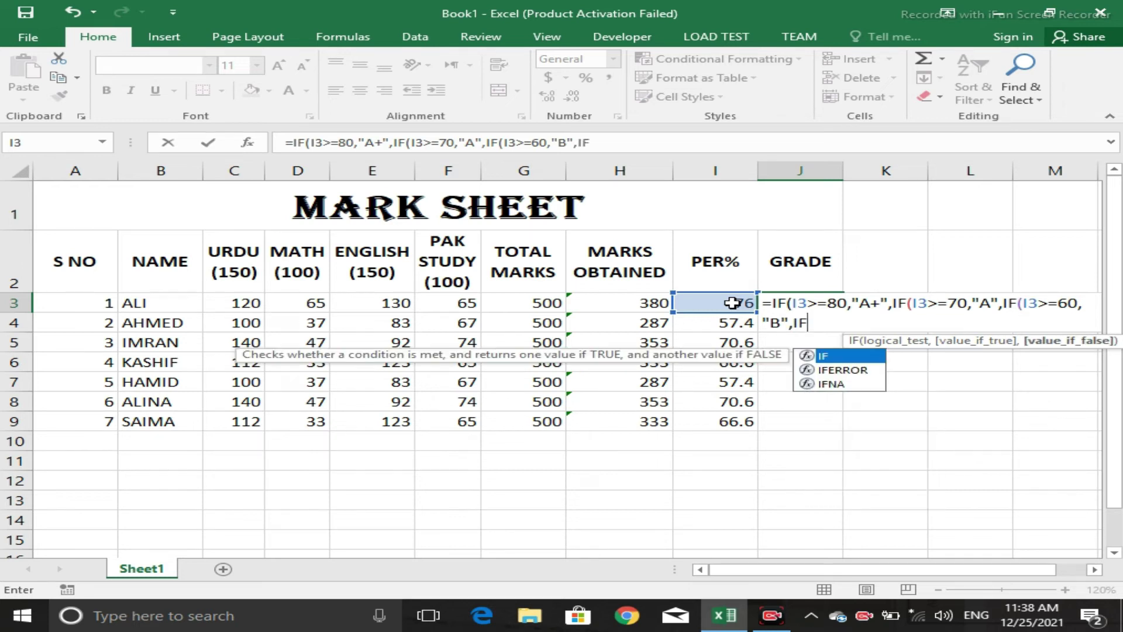
pyautogui.write('(')
# - Add the "C" band for I3>=50 and the "D" band for I3>=40 to the formula
pyautogui.click(733, 303)
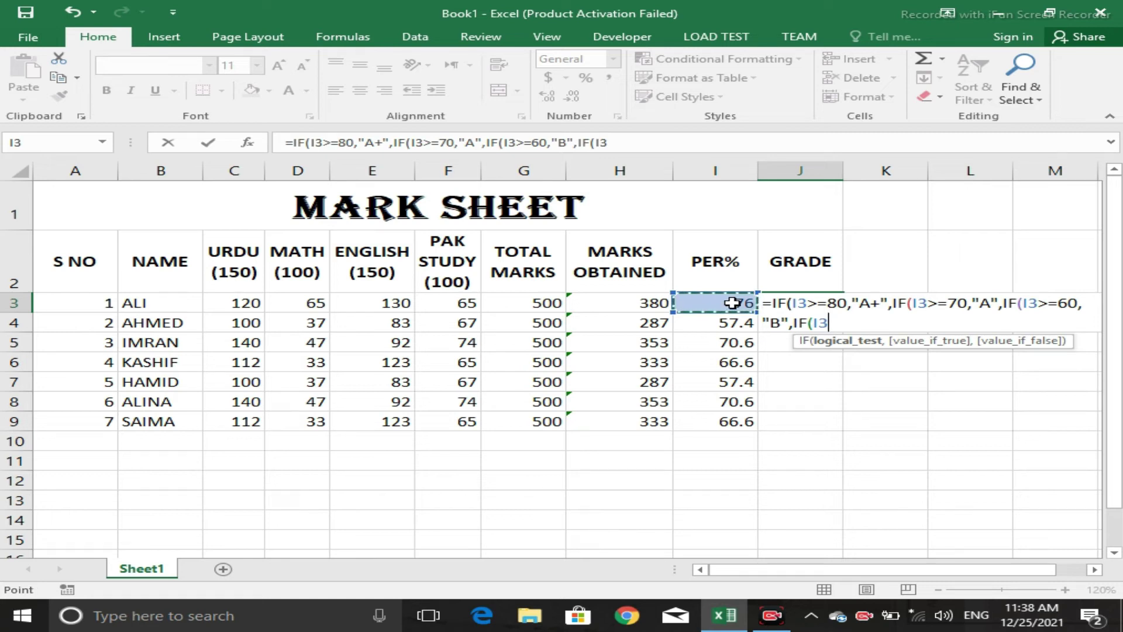
pyautogui.write('>=')
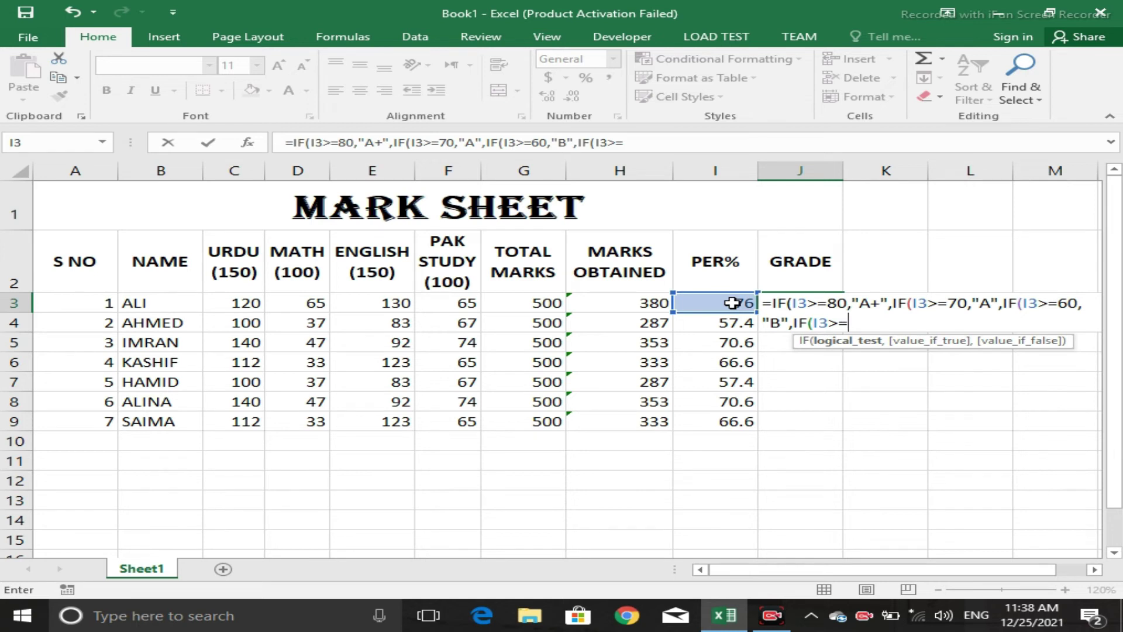
pyautogui.write('50')
pyautogui.write(',')
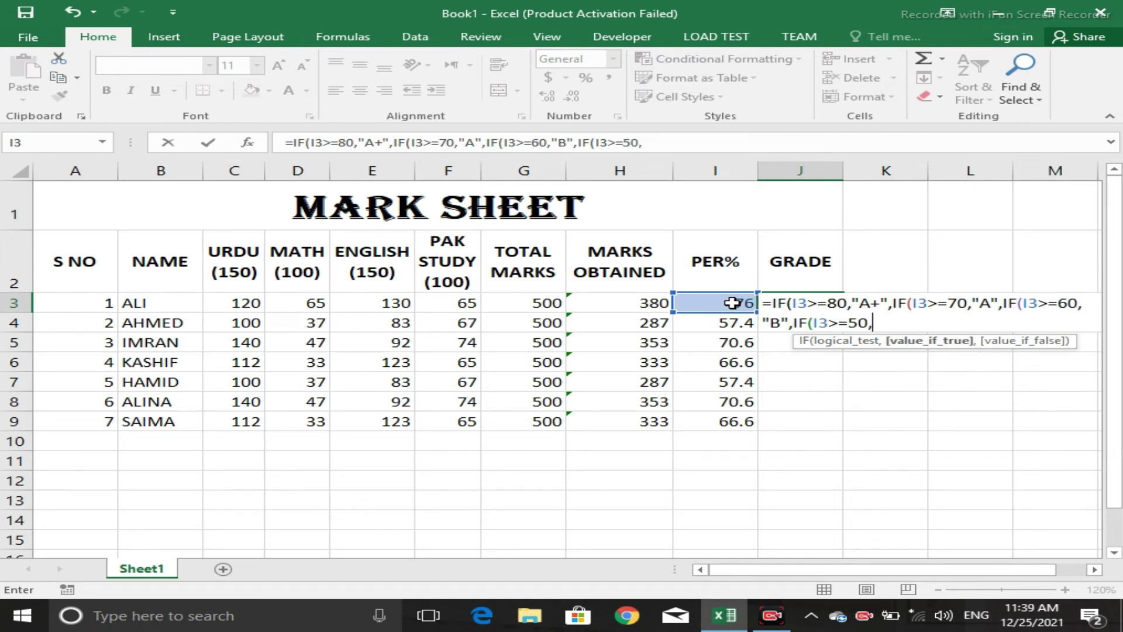
pyautogui.write('"C",')
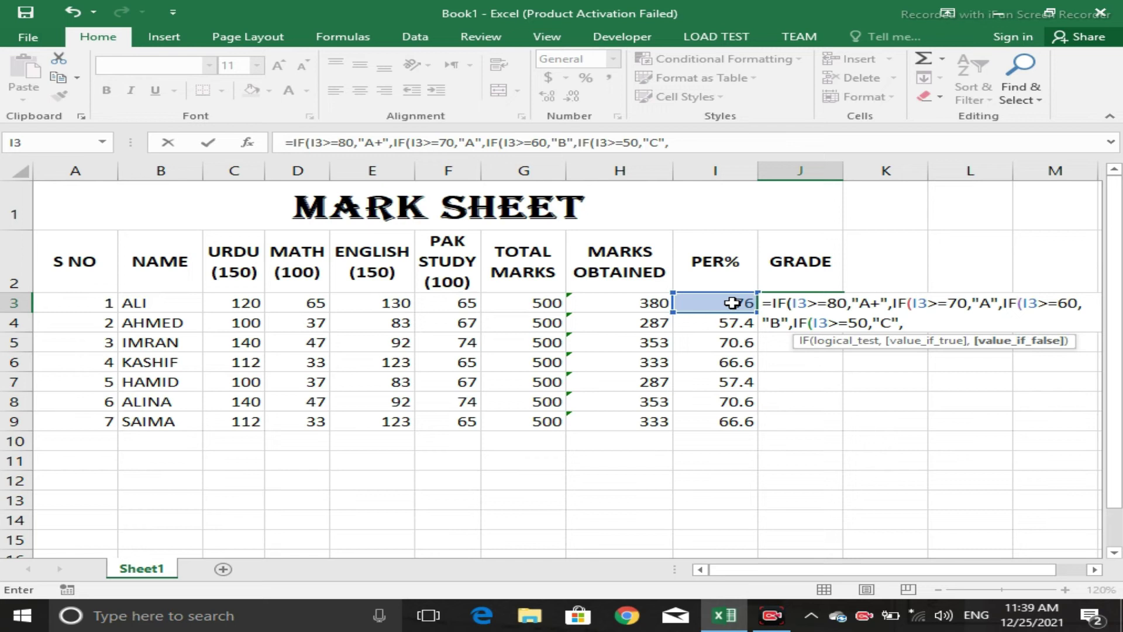
pyautogui.write('IF')
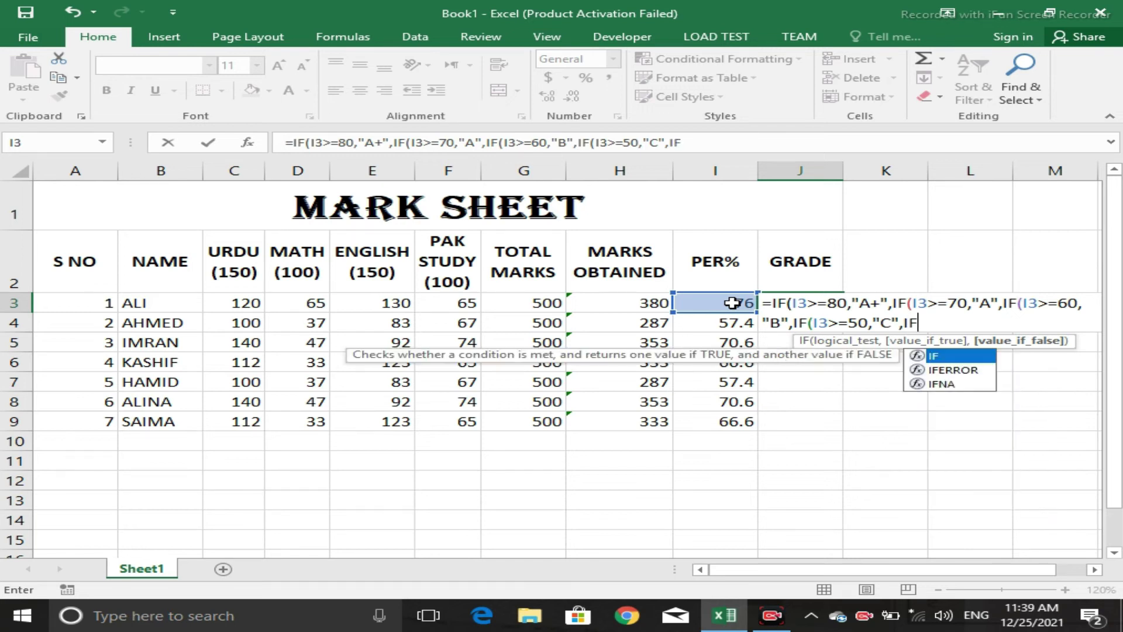
pyautogui.write('(')
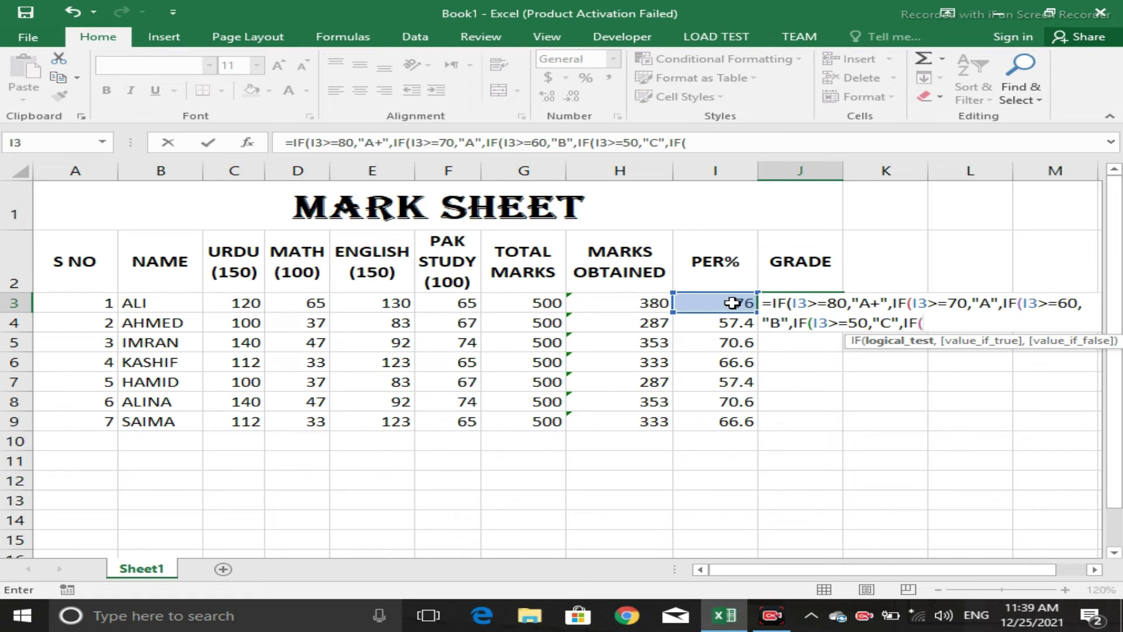
pyautogui.click(732, 303)
pyautogui.write('>=40,"')
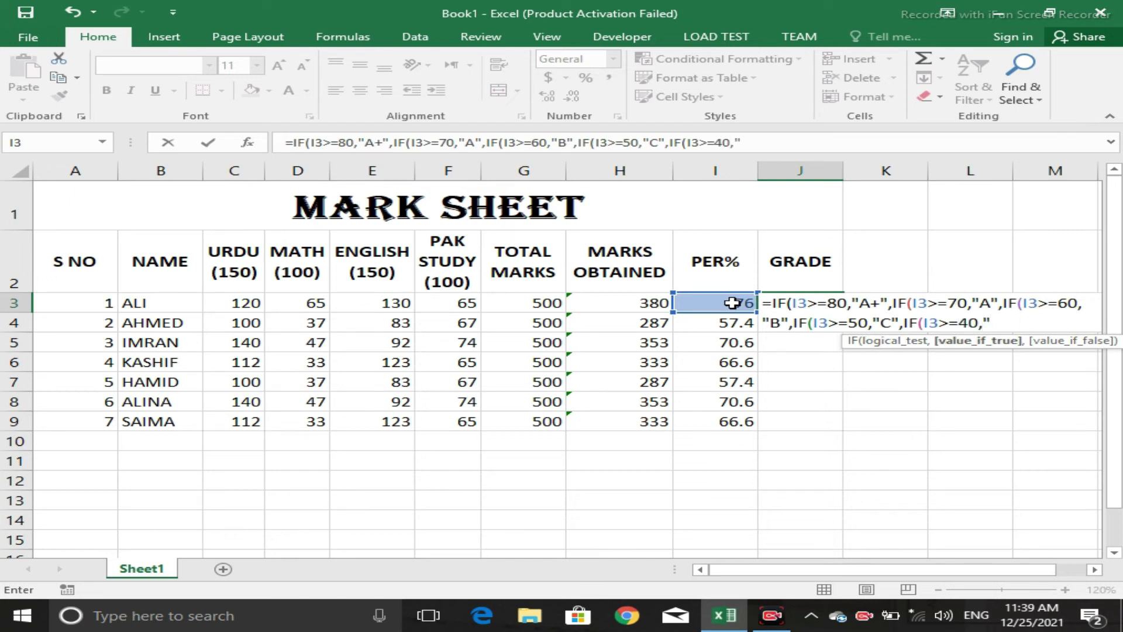
pyautogui.write('D"')
pyautogui.write(',')
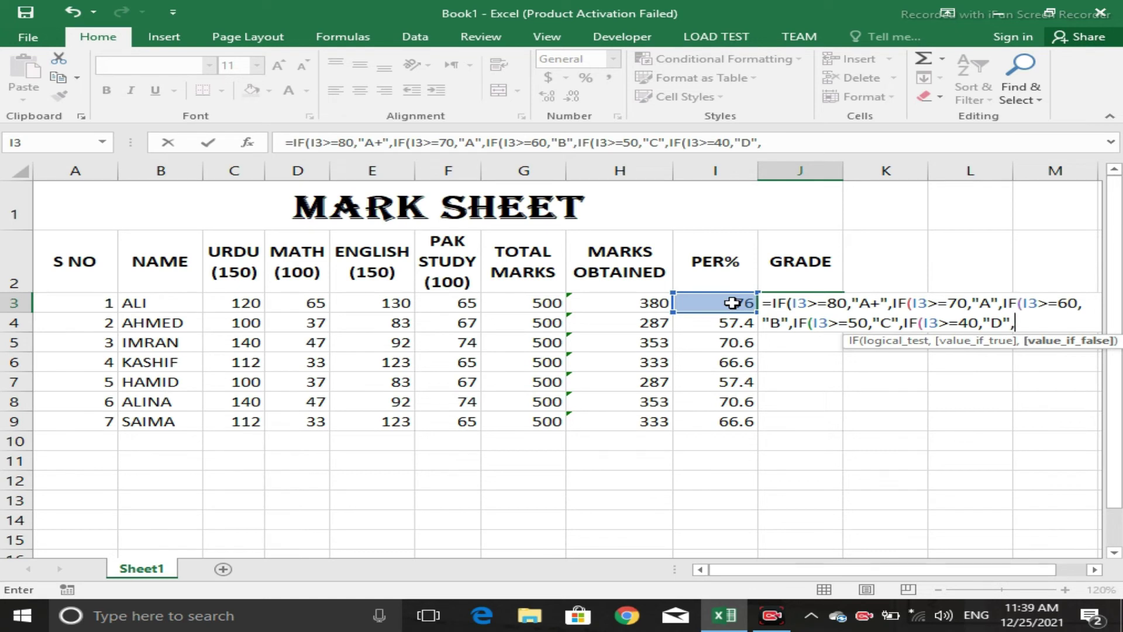
pyautogui.write('IF')
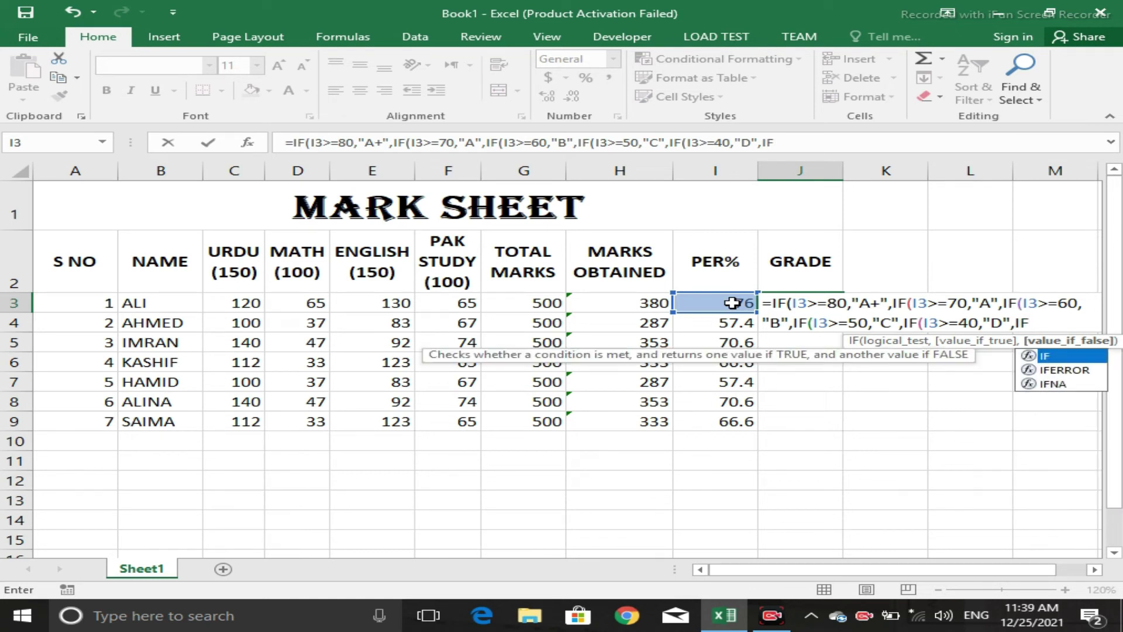
pyautogui.write('(')
# - Add the "FAIL" band for I3<=30, close all brackets and commit the formula
pyautogui.click(732, 302)
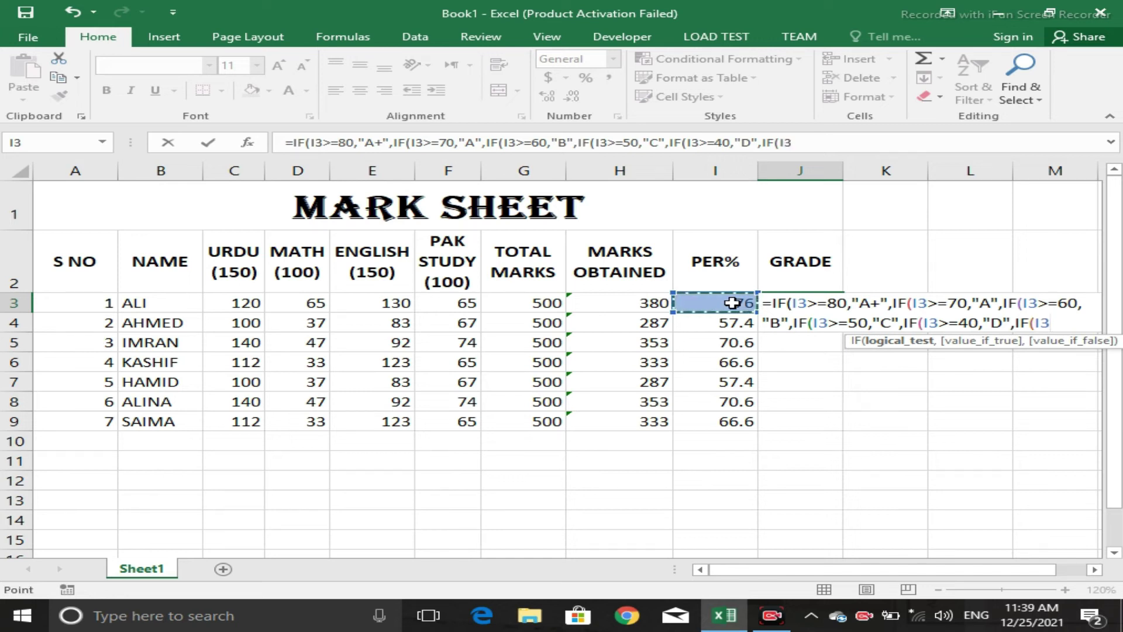
pyautogui.write('=')
pyautogui.press('BackSpace')
pyautogui.write('<+')
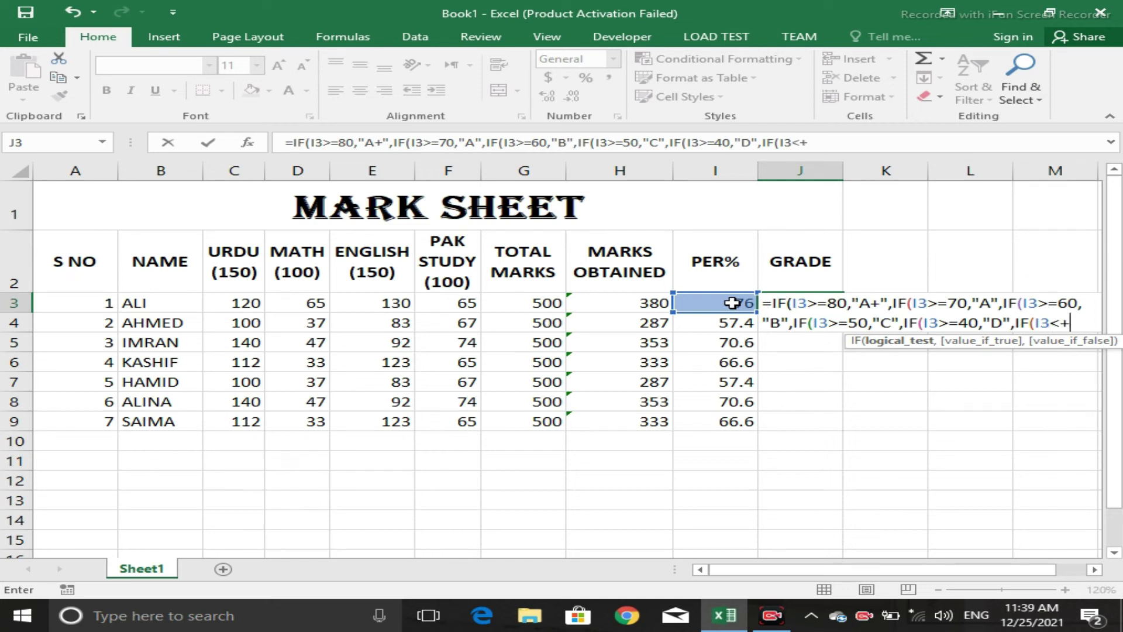
pyautogui.write('30')
pyautogui.press('BackSpace')
pyautogui.press('BackSpace')
pyautogui.press('BackSpace')
pyautogui.write('=30')
pyautogui.write(',')
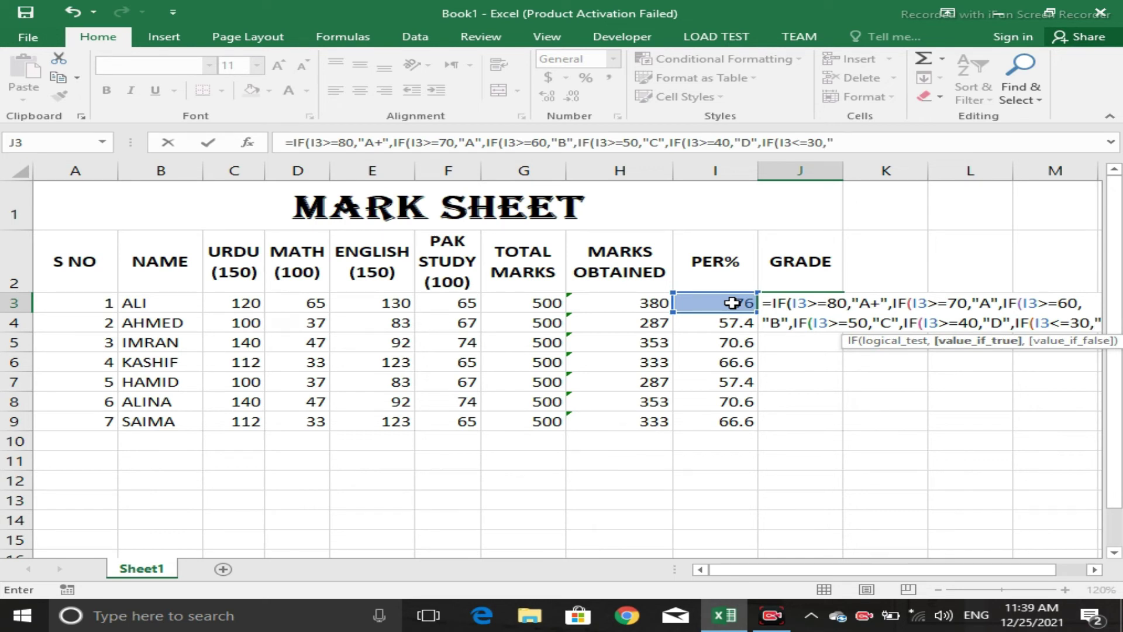
pyautogui.write('FAIL"')
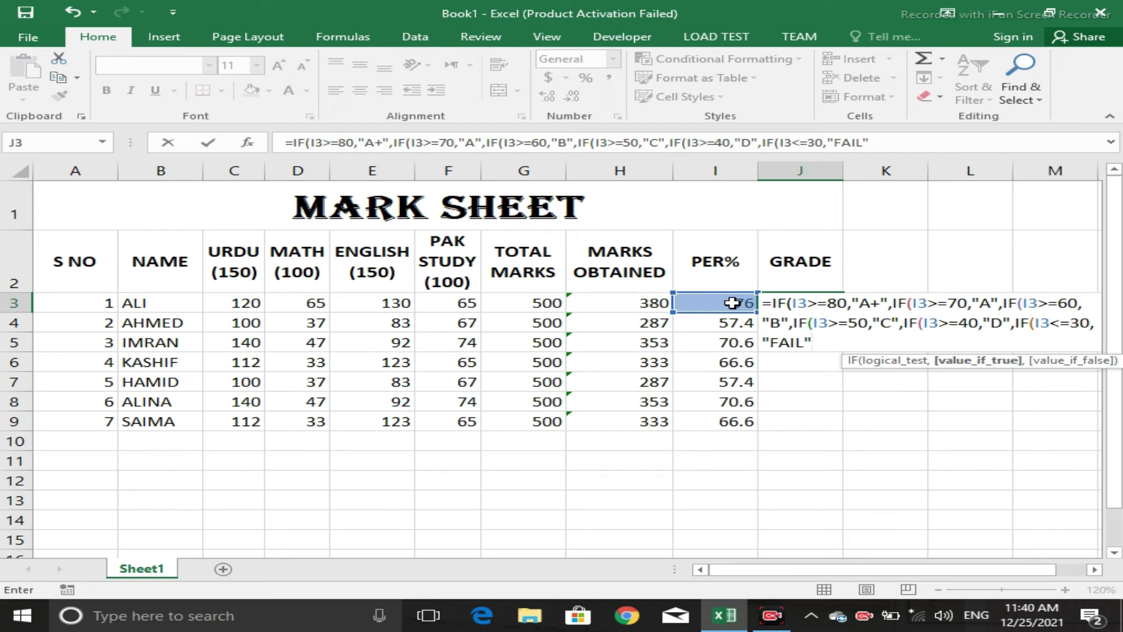
pyautogui.write(',')
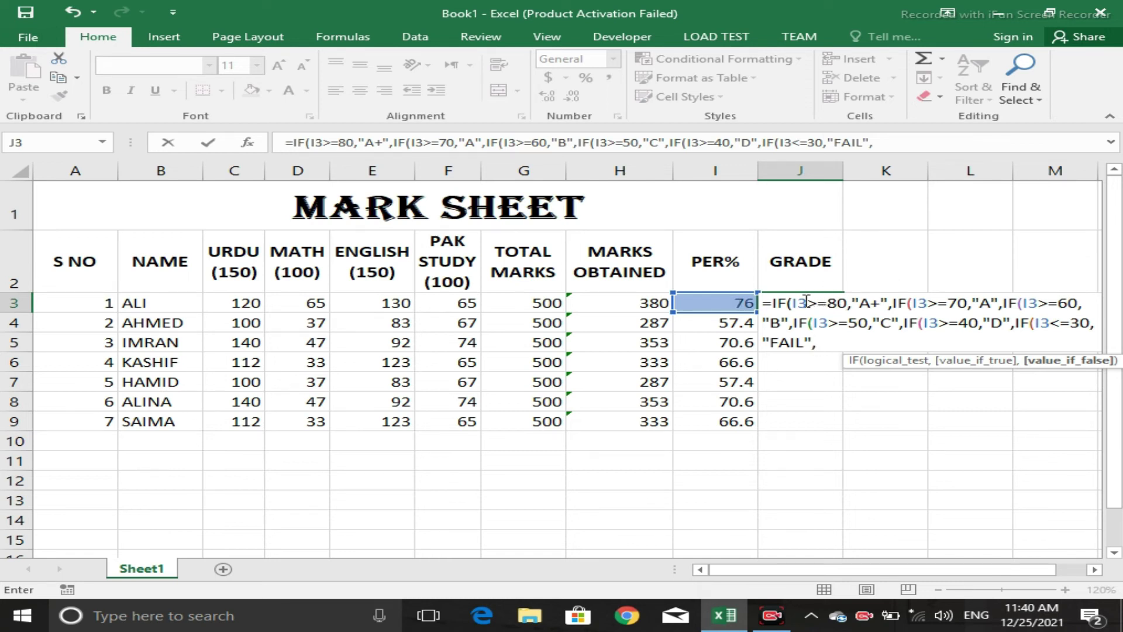
pyautogui.write(')')
pyautogui.write(')')
pyautogui.write('))')
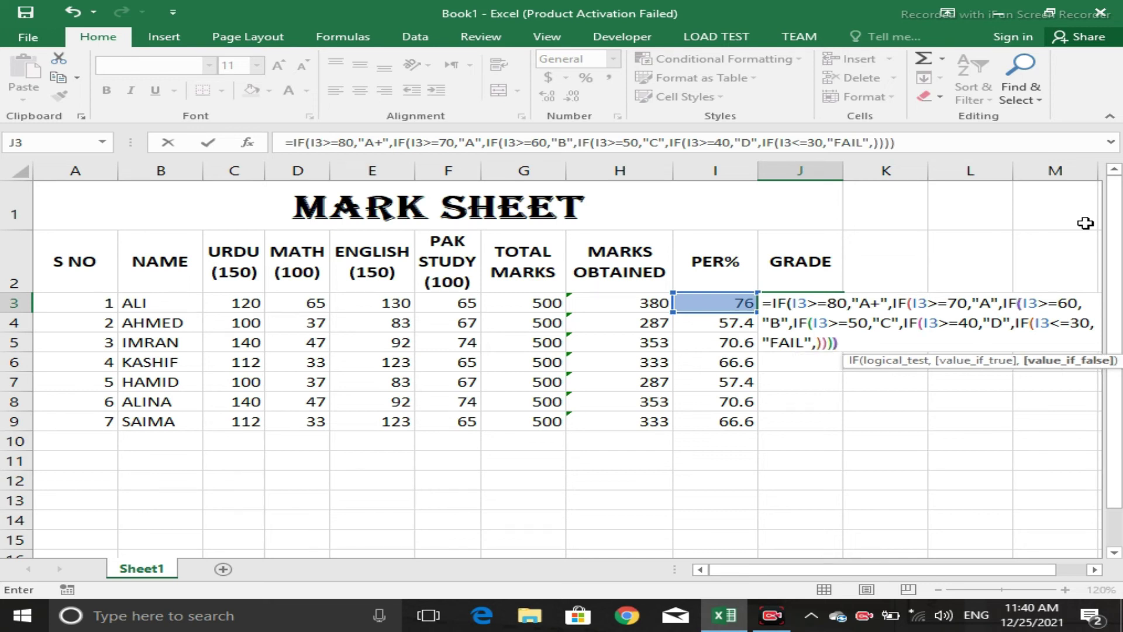
pyautogui.write('))')
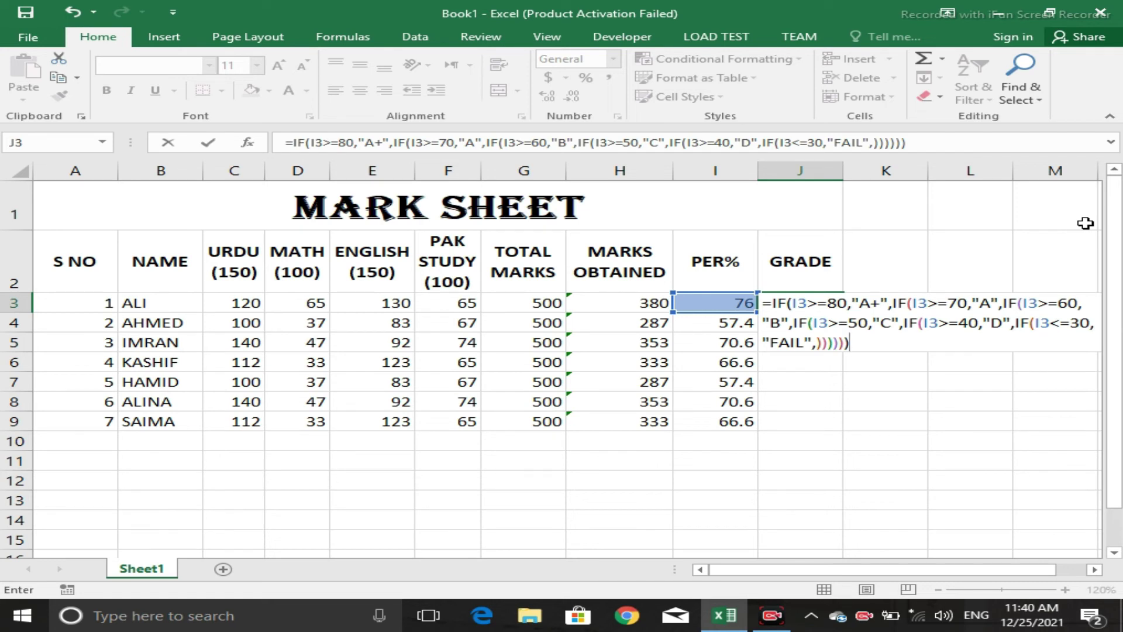
pyautogui.press('Return')
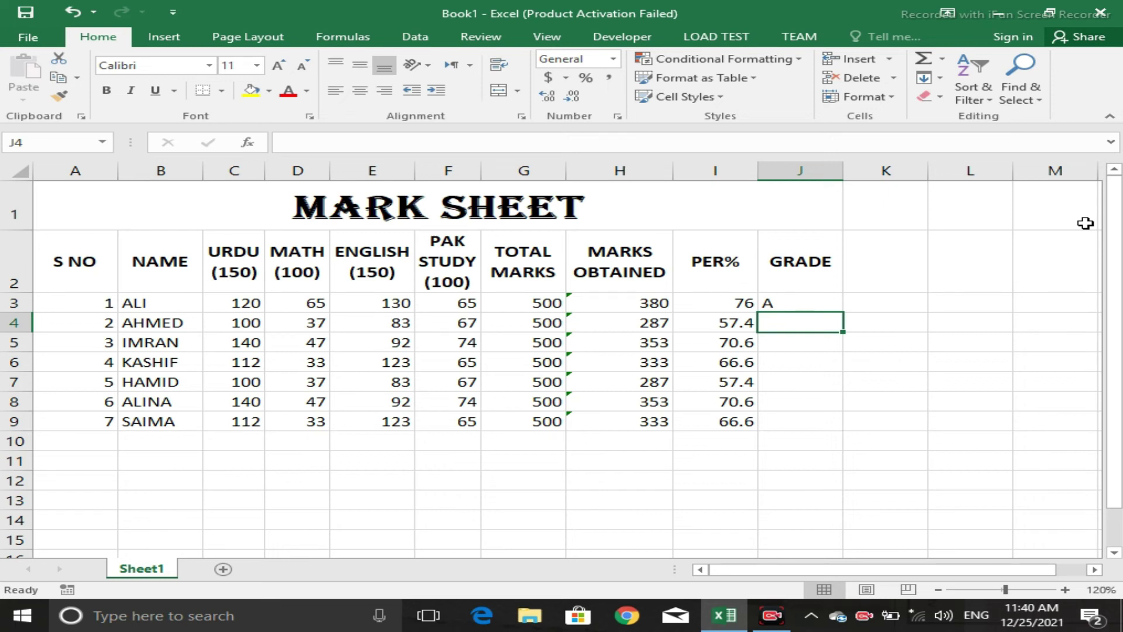
# - Copy J3's nested IF grade formula into J3:J9 using F2 and Ctrl+Enter
pyautogui.press('Up')
pyautogui.press('Down')
pyautogui.press('Up')
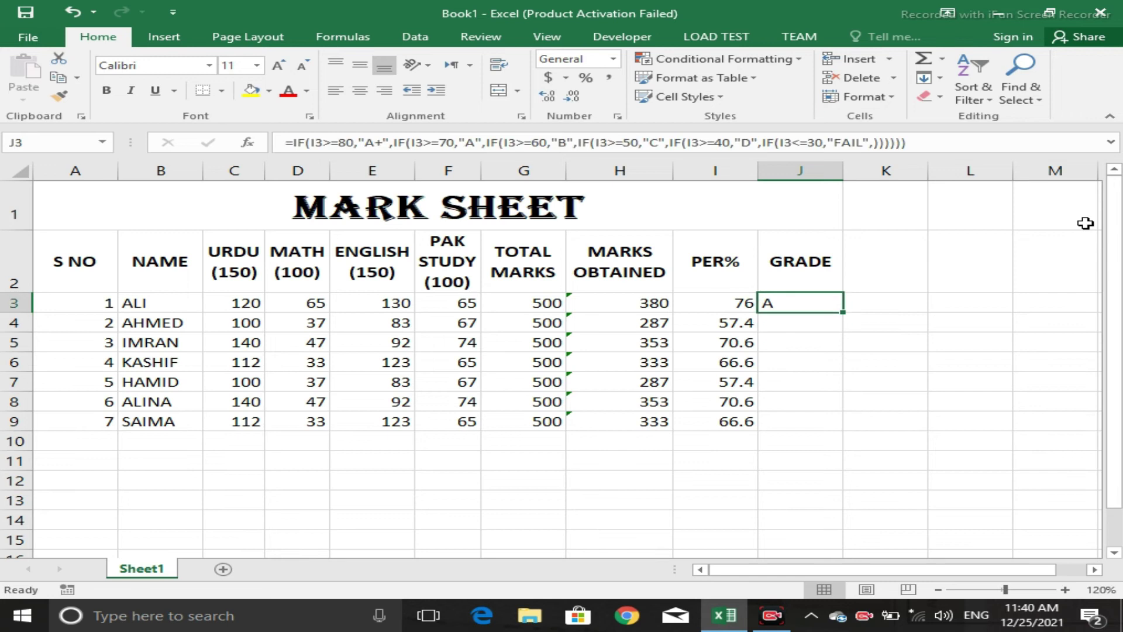
pyautogui.hotkey('shift', 'Down')
pyautogui.hotkey('shift', 'Down')
pyautogui.hotkey('shift', 'Down')
pyautogui.hotkey('shift', 'Down')
pyautogui.hotkey('shift', 'Down')
pyautogui.hotkey('shift', 'Down')
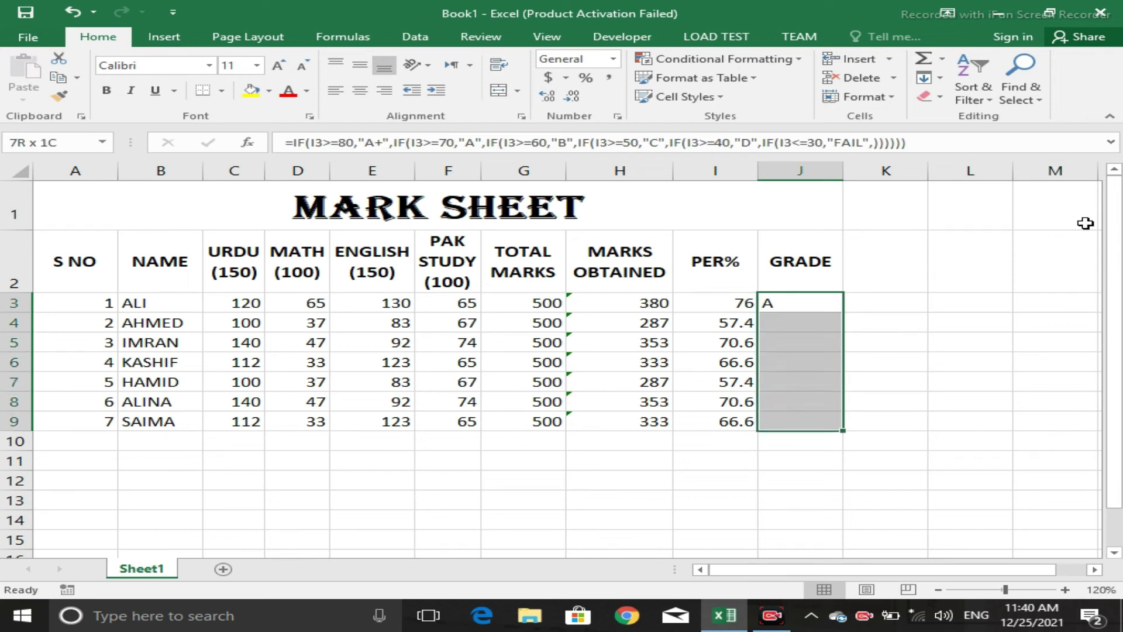
pyautogui.press('F2')
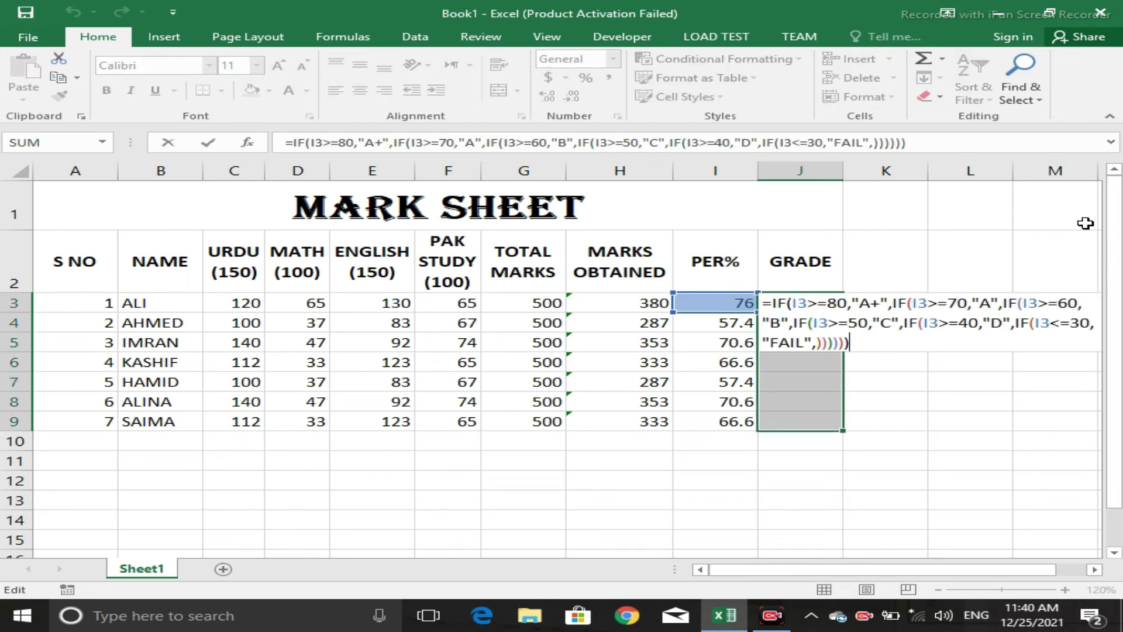
pyautogui.hotkey('ctrl', 'Return')
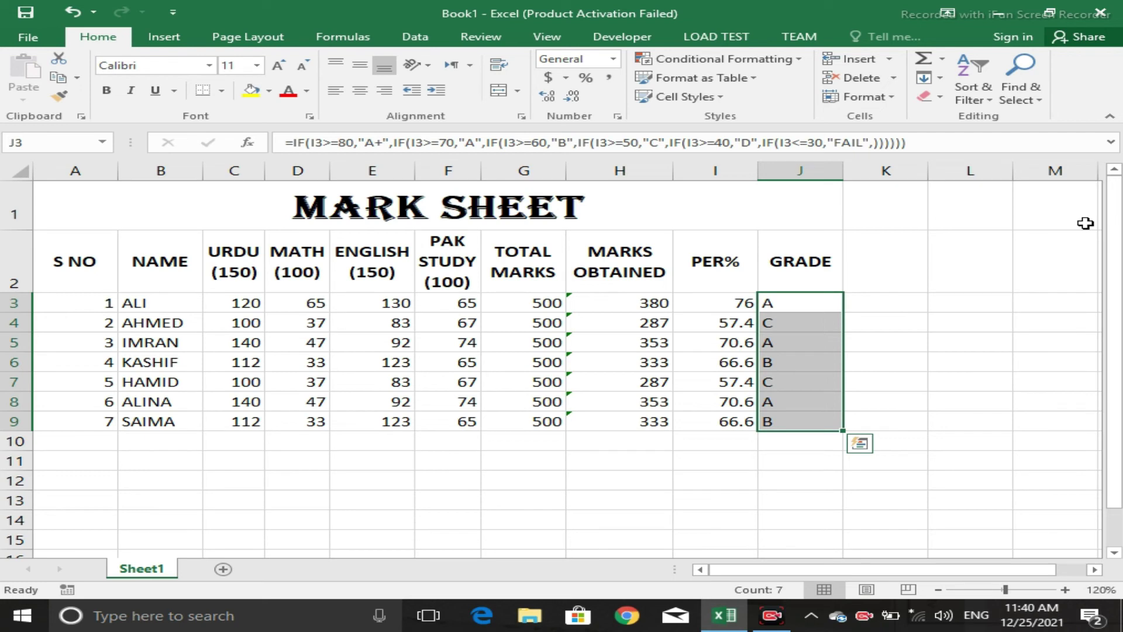
pyautogui.press('Up')
pyautogui.press('Down')
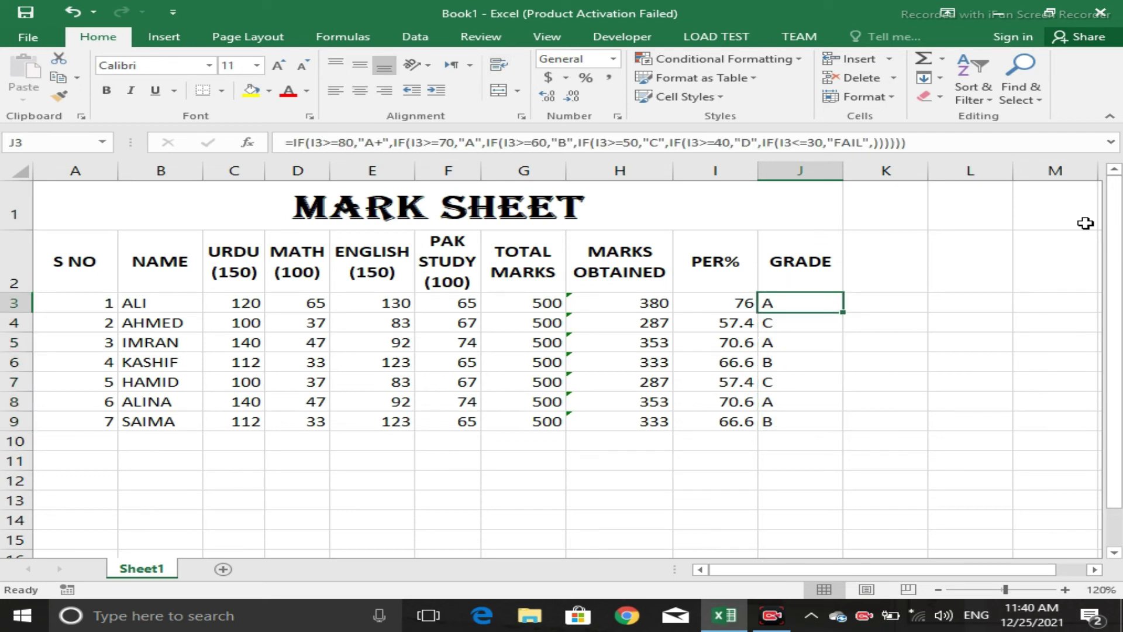
pyautogui.press('F2')
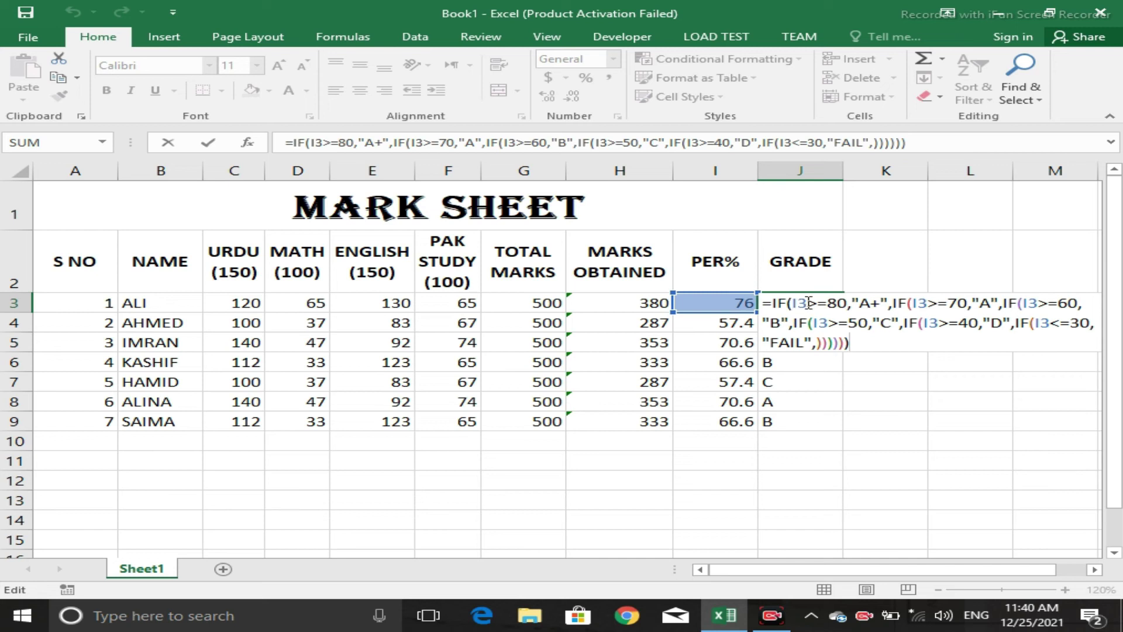
pyautogui.click(763, 304)
pyautogui.press('Down')
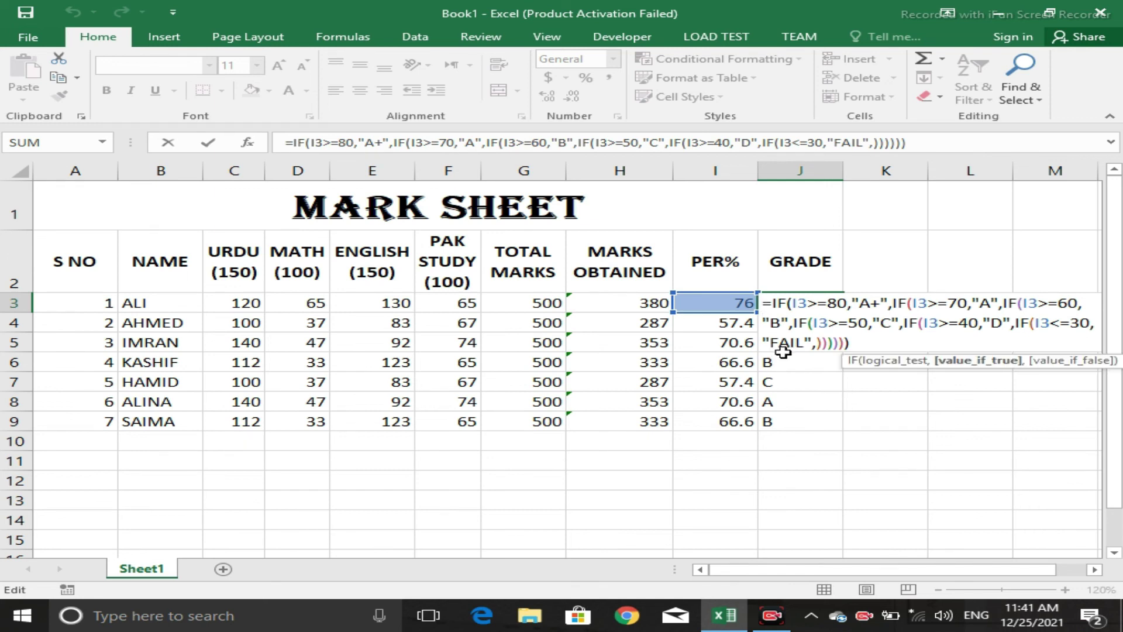
pyautogui.hotkey('ctrl', 'Return')
pyautogui.press('Left')
pyautogui.press('Left')
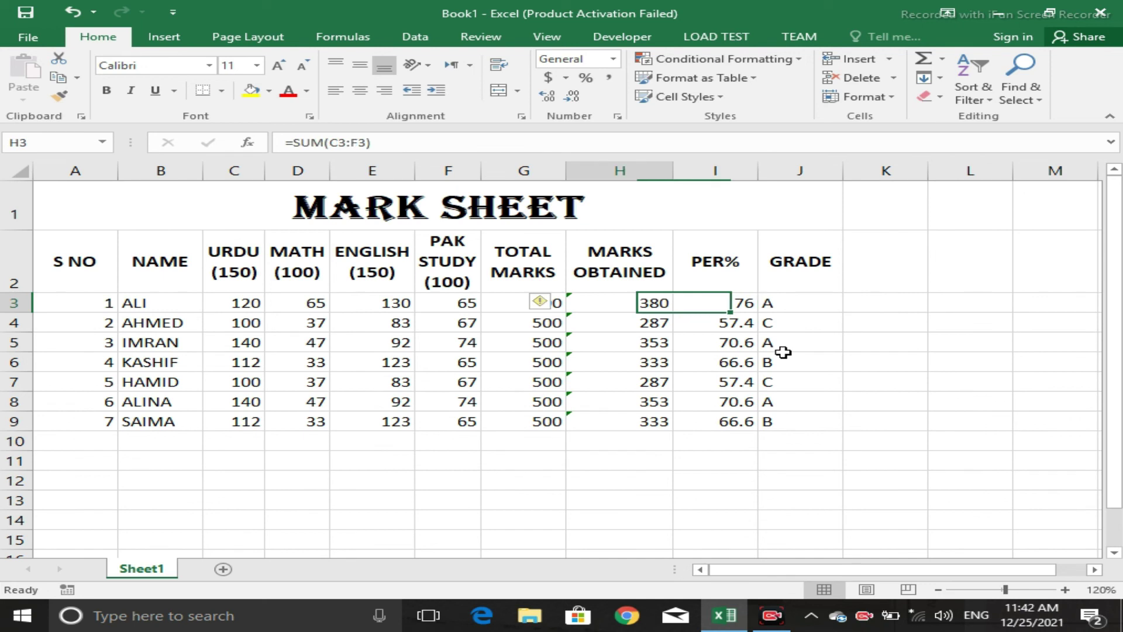
pyautogui.press('Down')
pyautogui.press('Left')
pyautogui.press('Left')
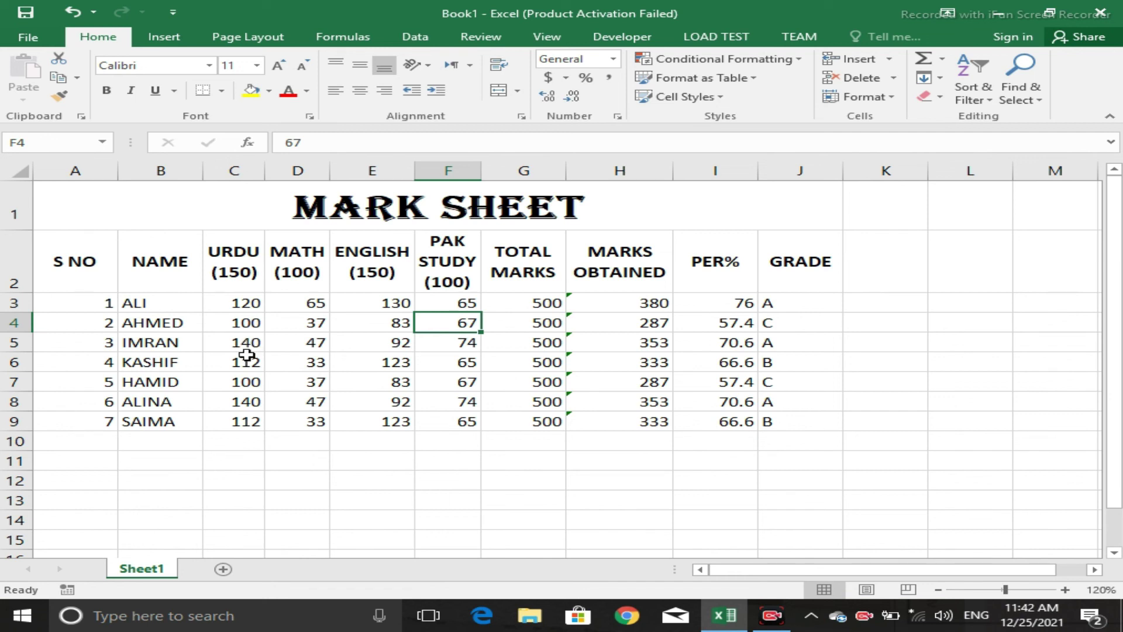
# - Enter 100 for Urdu, 100 for English and 40 for Pak Study in row 9
pyautogui.click(244, 418)
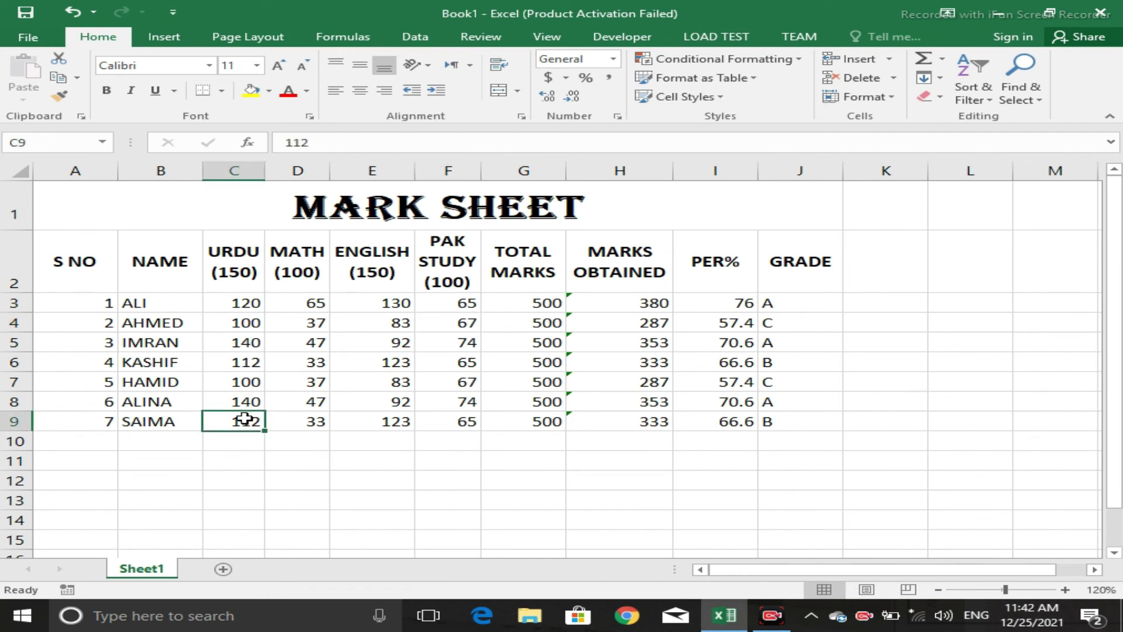
pyautogui.write('100')
pyautogui.press('Return')
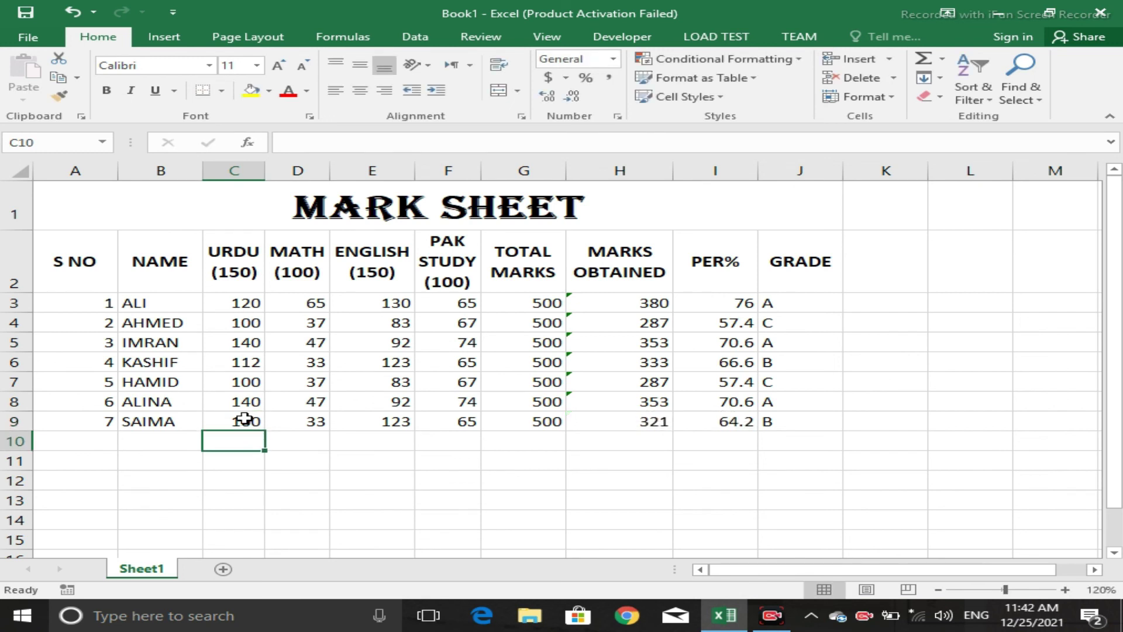
pyautogui.press('Up')
pyautogui.press('Right')
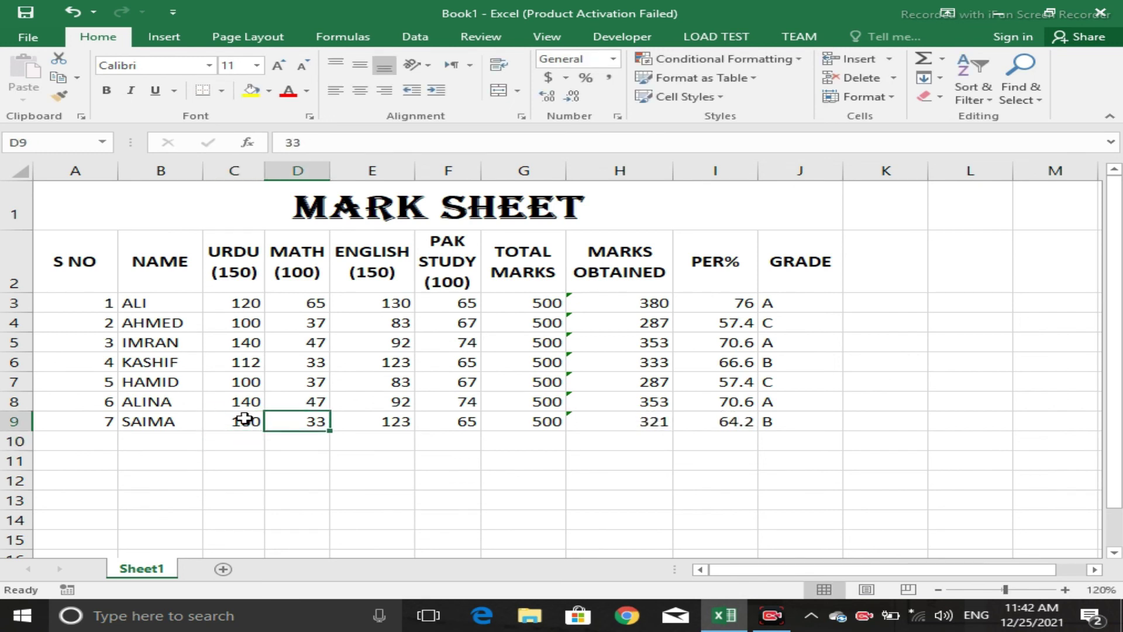
pyautogui.press('Right')
pyautogui.write('100')
pyautogui.press('Return')
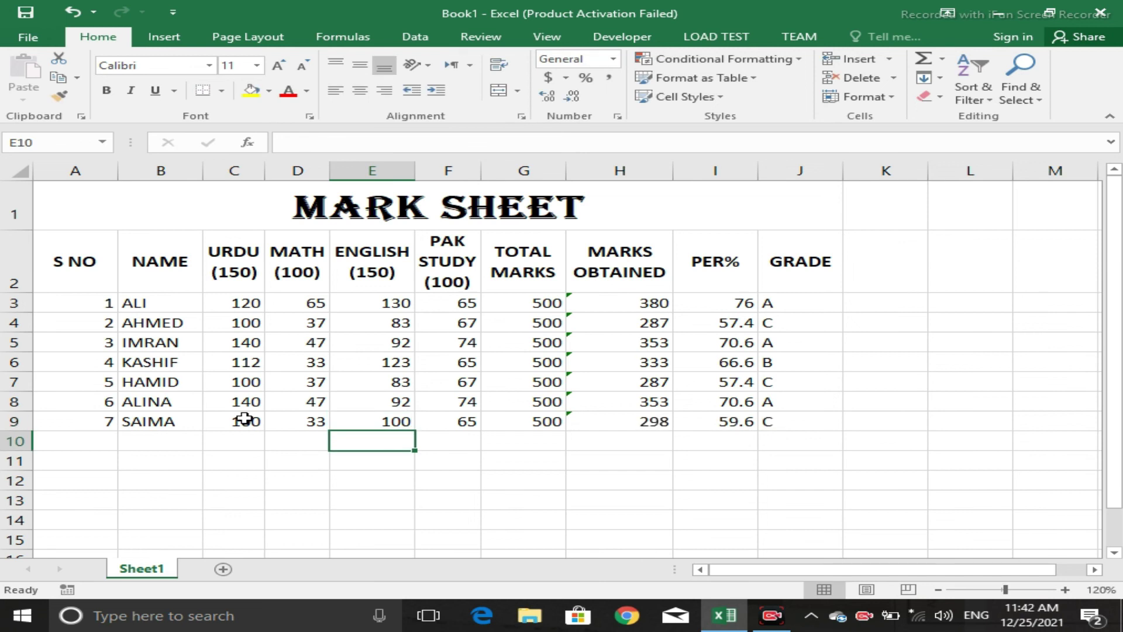
pyautogui.press('Up')
pyautogui.press('Right')
pyautogui.write('40')
pyautogui.press('Return')
# - Lower row 9's English mark to 33 and Urdu mark to 40, bringing the grade to FAIL
pyautogui.press('Up')
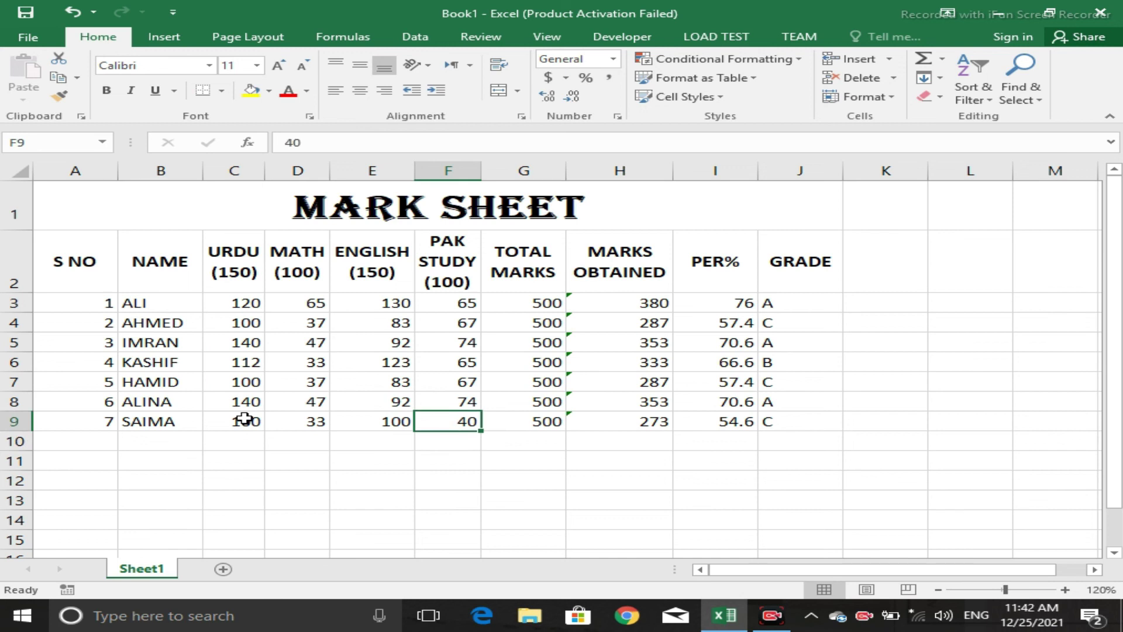
pyautogui.press('Right')
pyautogui.press('Left')
pyautogui.press('Left')
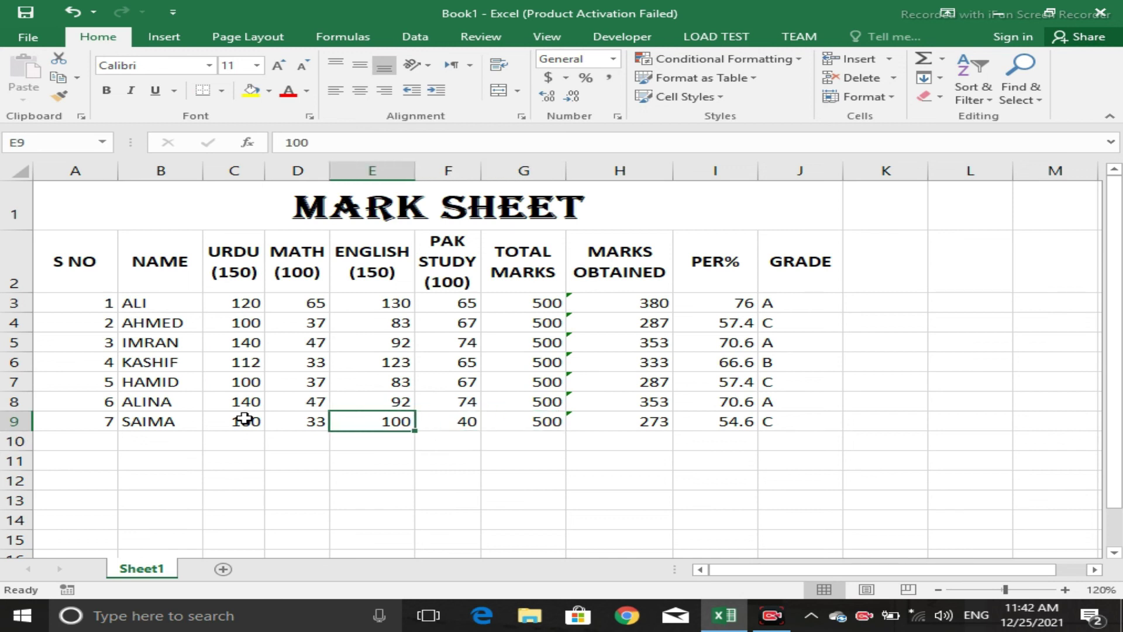
pyautogui.write('33')
pyautogui.press('Return')
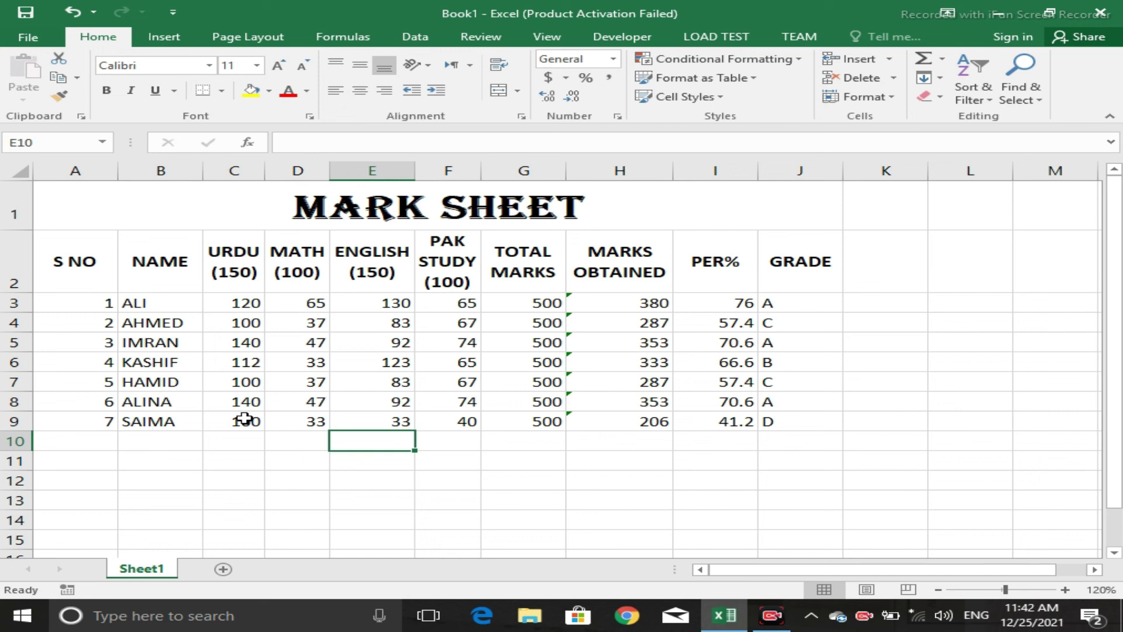
pyautogui.press('Up')
pyautogui.press('Right')
pyautogui.press('Right')
pyautogui.press('Right')
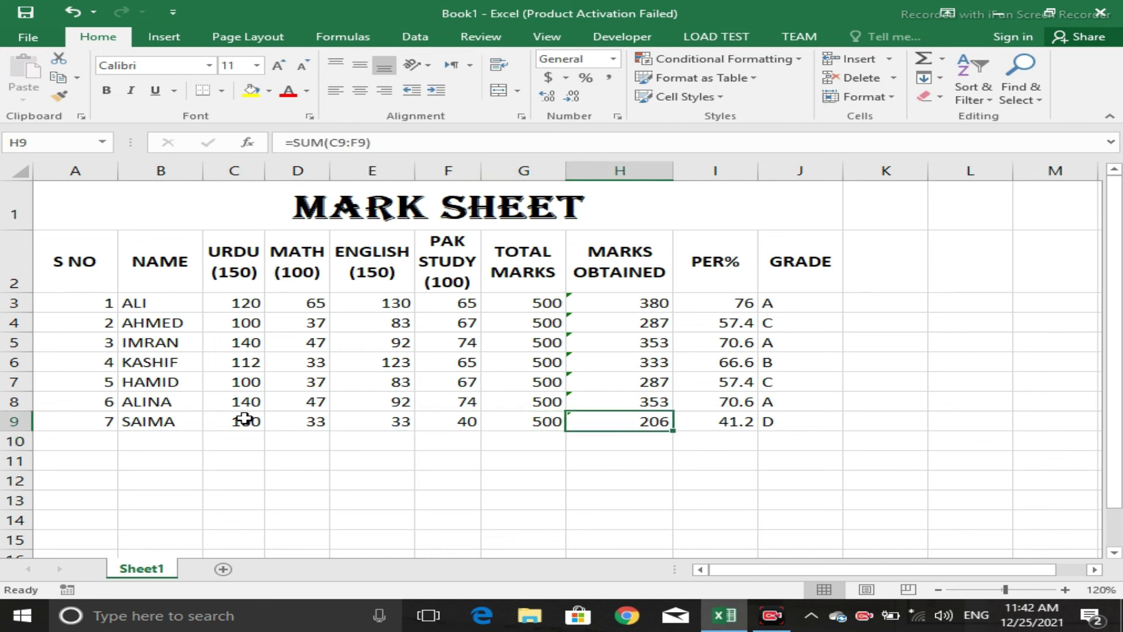
pyautogui.press('Right')
pyautogui.press('Right')
pyautogui.press('Left')
pyautogui.press('Left')
pyautogui.press('Left')
pyautogui.press('Left')
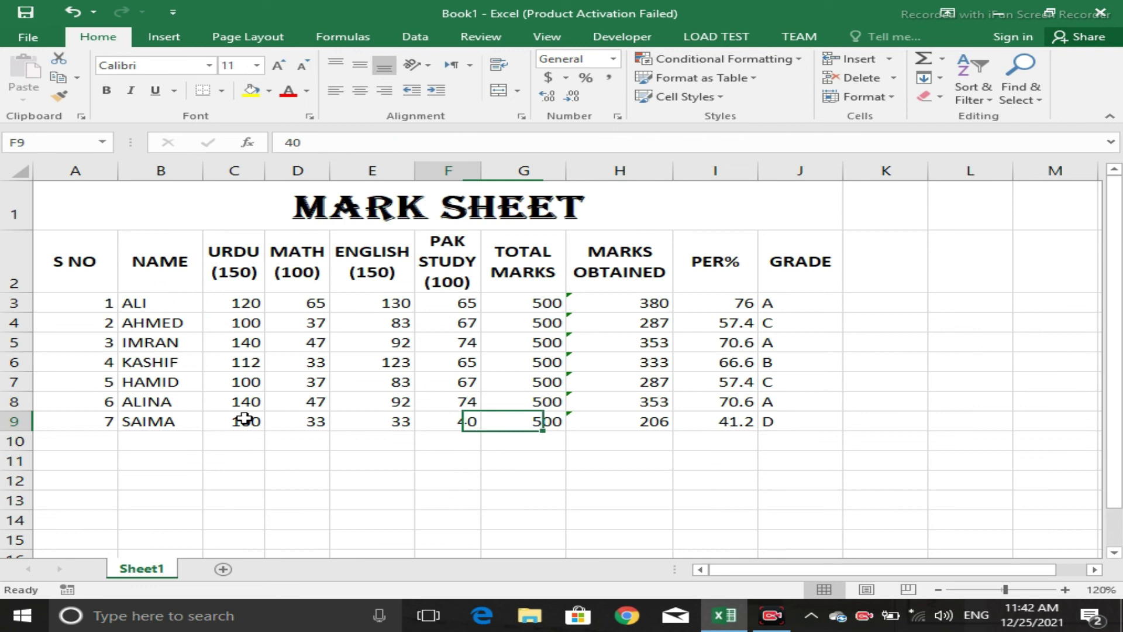
pyautogui.press('Left')
pyautogui.press('Left')
pyautogui.press('Left')
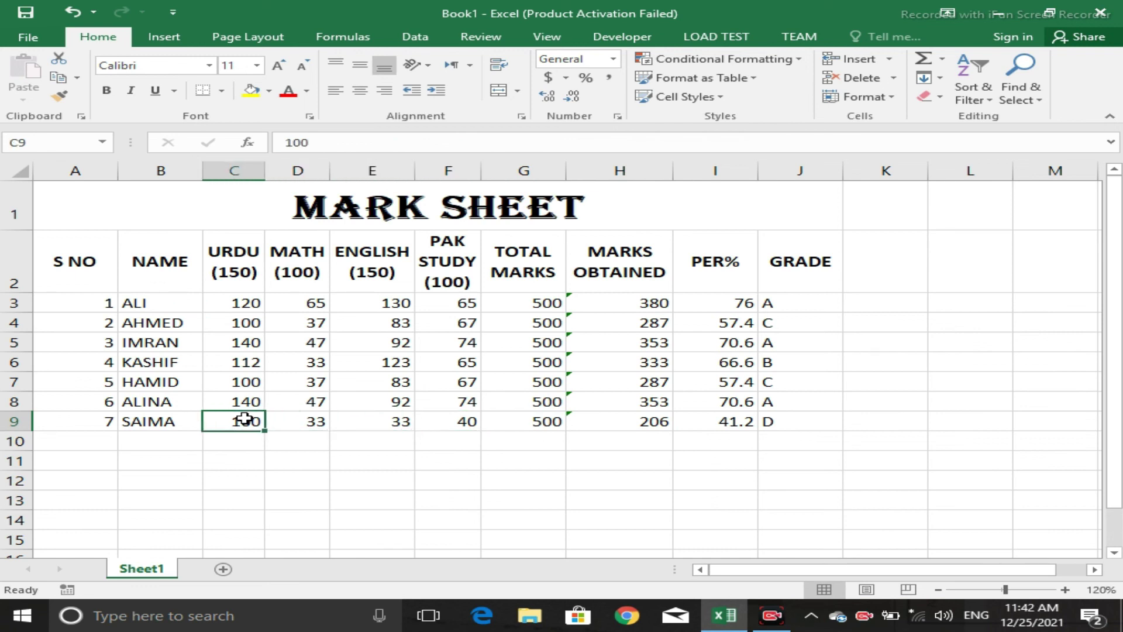
pyautogui.write('75')
pyautogui.press('Return')
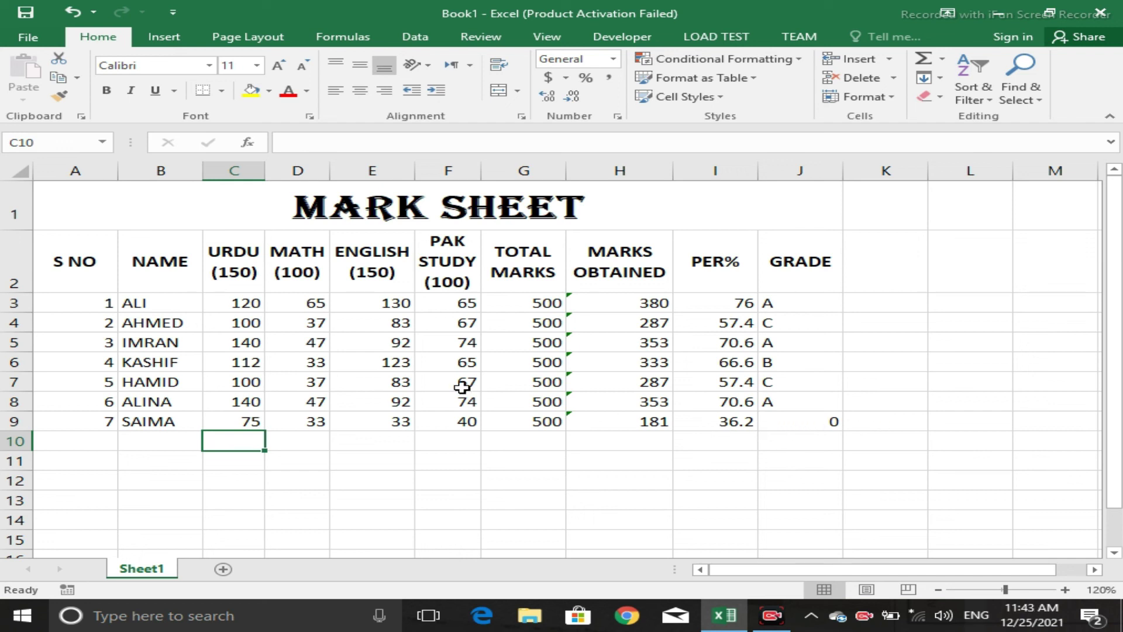
pyautogui.click(250, 421)
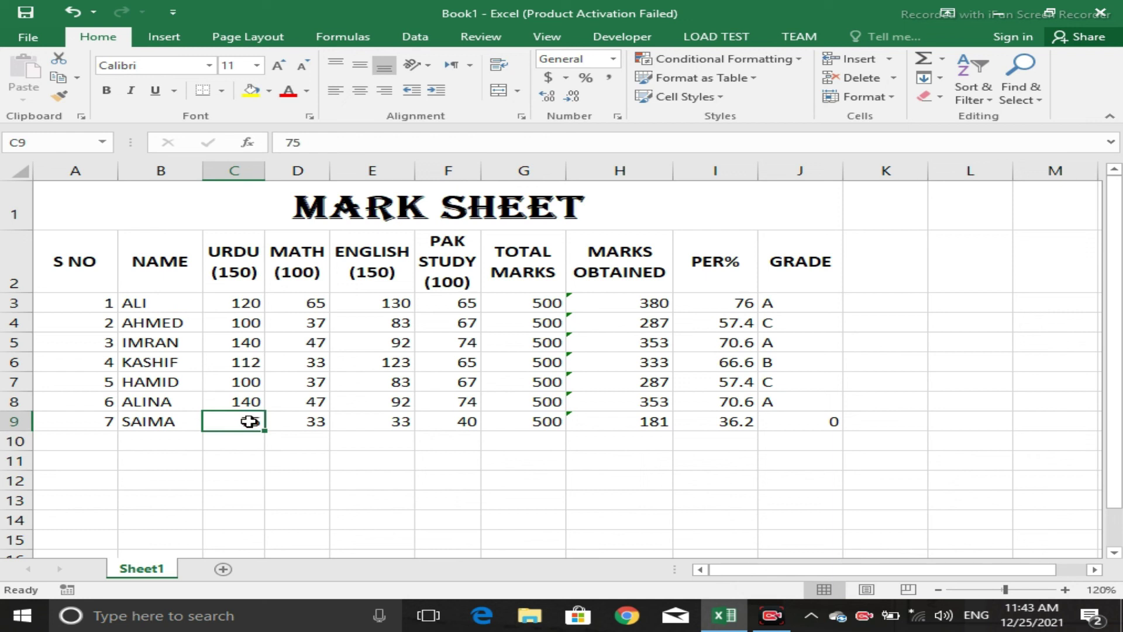
pyautogui.write('40')
pyautogui.press('Return')
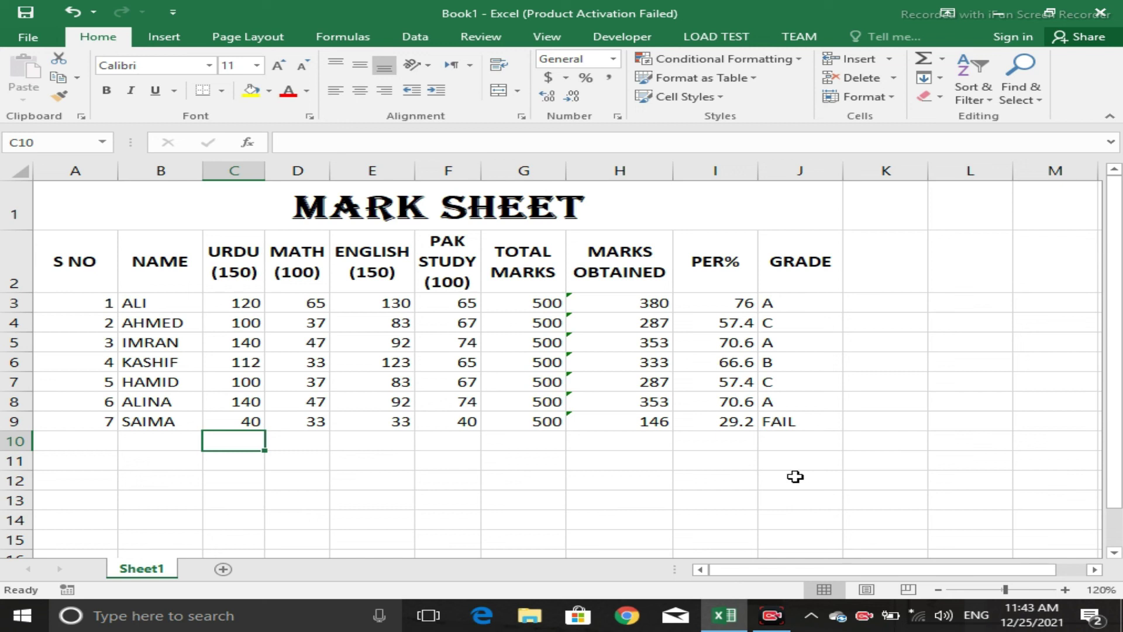
pyautogui.click(780, 310)
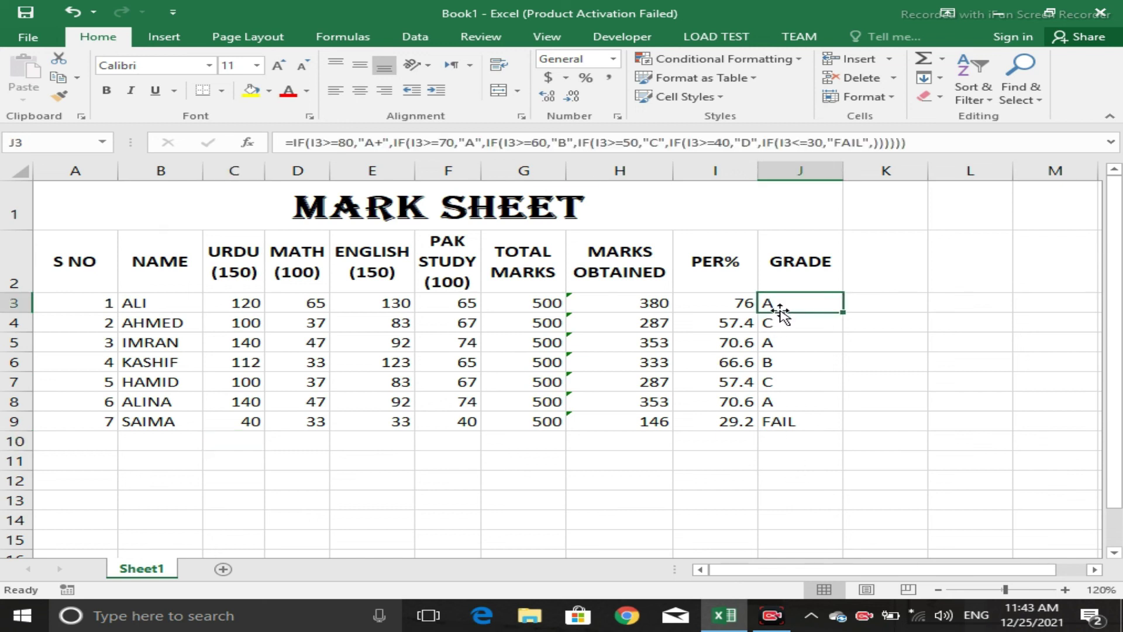
pyautogui.doubleClick(781, 310)
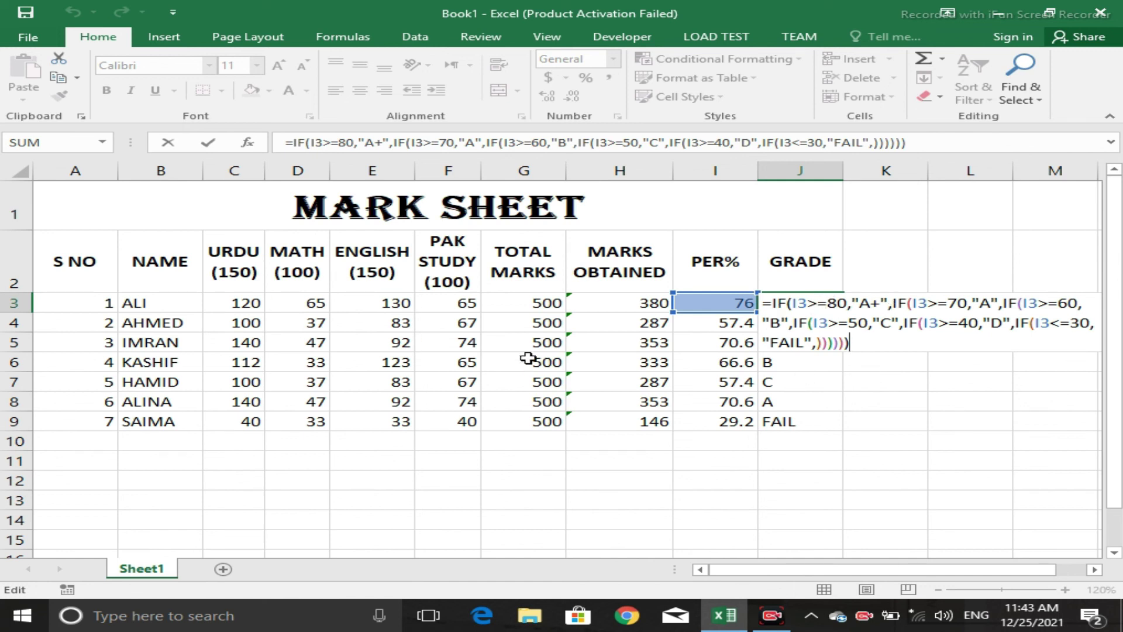
pyautogui.hotkey('ctrl', 'Return')
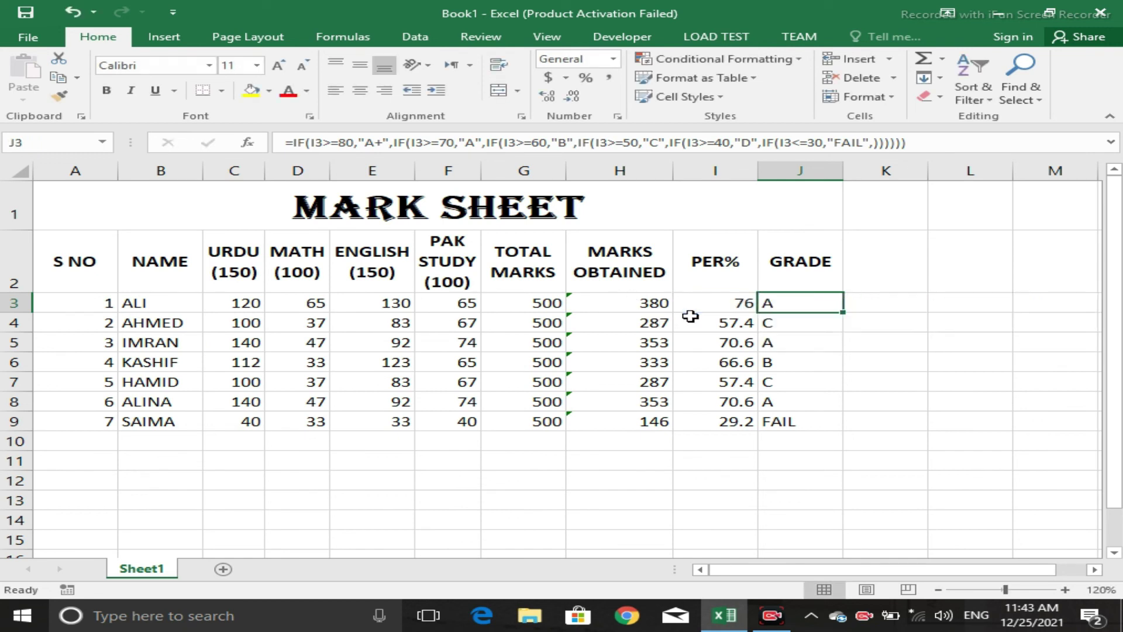
pyautogui.click(718, 305)
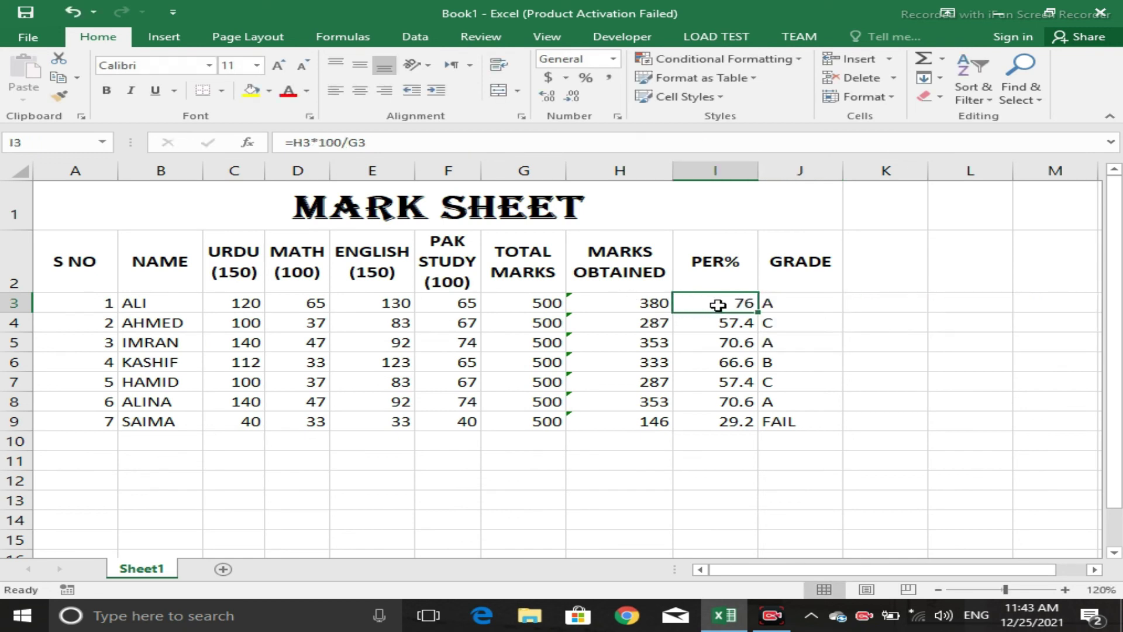
# - Review ALI's percentage formula in I3, then set his English mark to 150
pyautogui.doubleClick(718, 305)
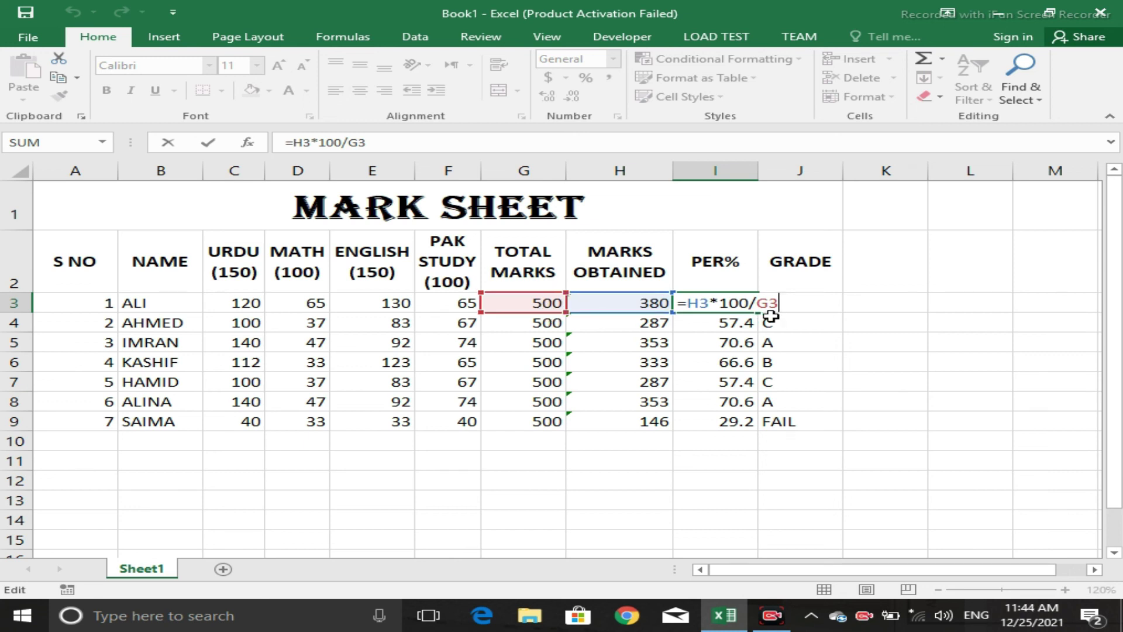
pyautogui.hotkey('ctrl', 'Return')
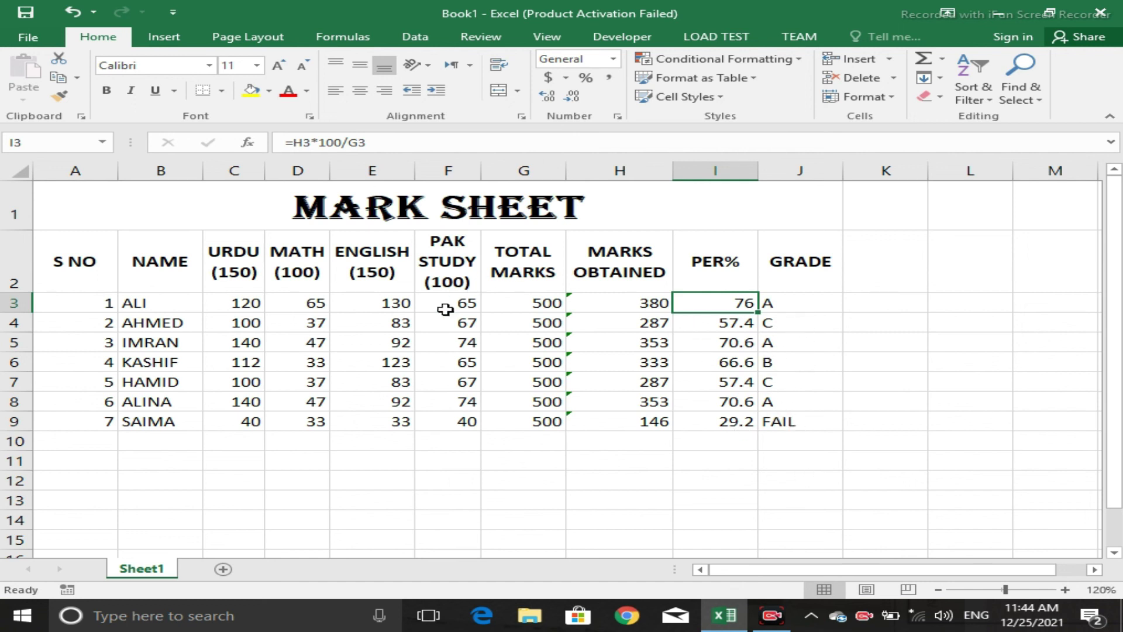
pyautogui.click(384, 302)
pyautogui.write('150')
pyautogui.press('Return')
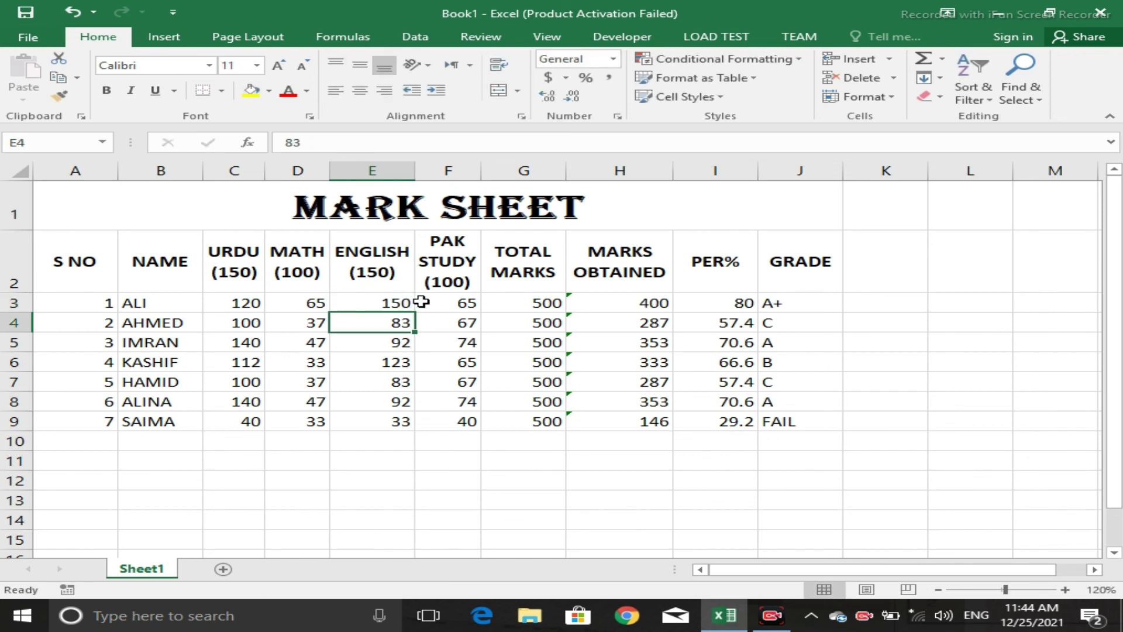